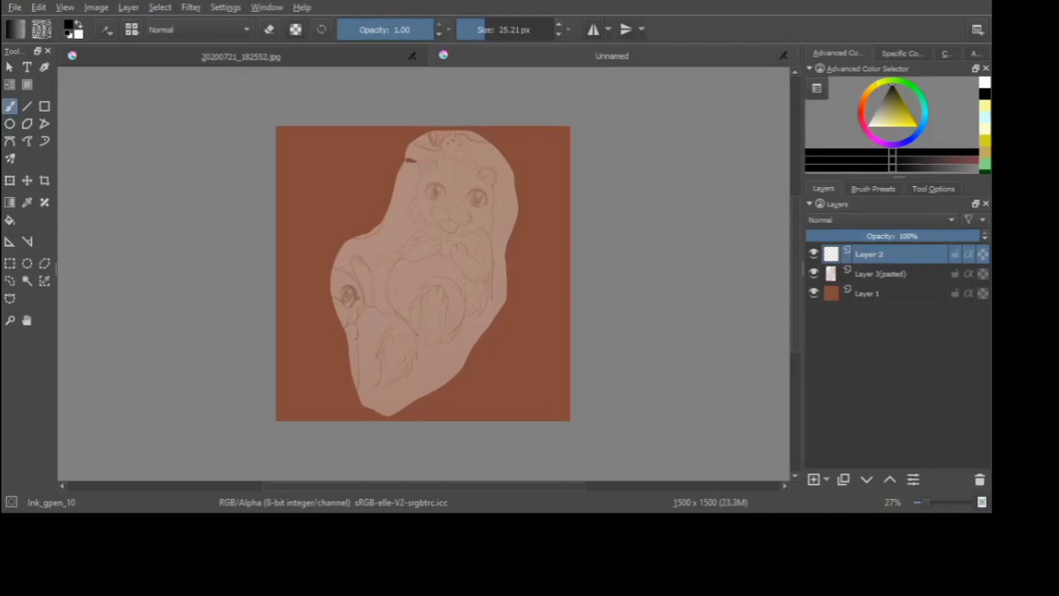
- Reduce the ink brush size to 6 px for outlining the sketch
{"action": "scroll", "coordinate": [448, 161], "scroll_direction": "up", "scroll_amount": 2}
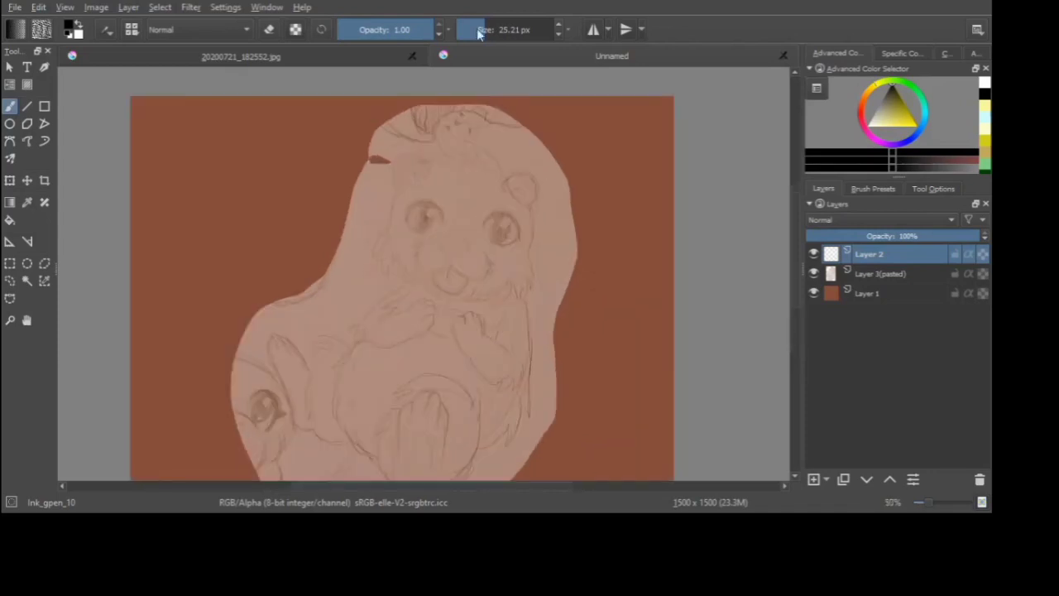
{"action": "key", "text": "bracketleft"}
{"action": "key", "text": "bracketleft"}
{"action": "key", "text": "bracketleft"}
{"action": "key", "text": "bracketleft"}
{"action": "key", "text": "bracketleft"}
{"action": "key", "text": "bracketleft"}
{"action": "key", "text": "bracketleft"}
{"action": "key", "text": "bracketleft"}
{"action": "key", "text": "bracketleft"}
{"action": "key", "text": "bracketleft"}
{"action": "key", "text": "bracketleft"}
{"action": "key", "text": "bracketleft"}
{"action": "key", "text": "bracketleft"}
{"action": "key", "text": "bracketleft"}
{"action": "key", "text": "bracketleft"}
{"action": "scroll", "coordinate": [492, 154], "scroll_direction": "up", "scroll_amount": 2}
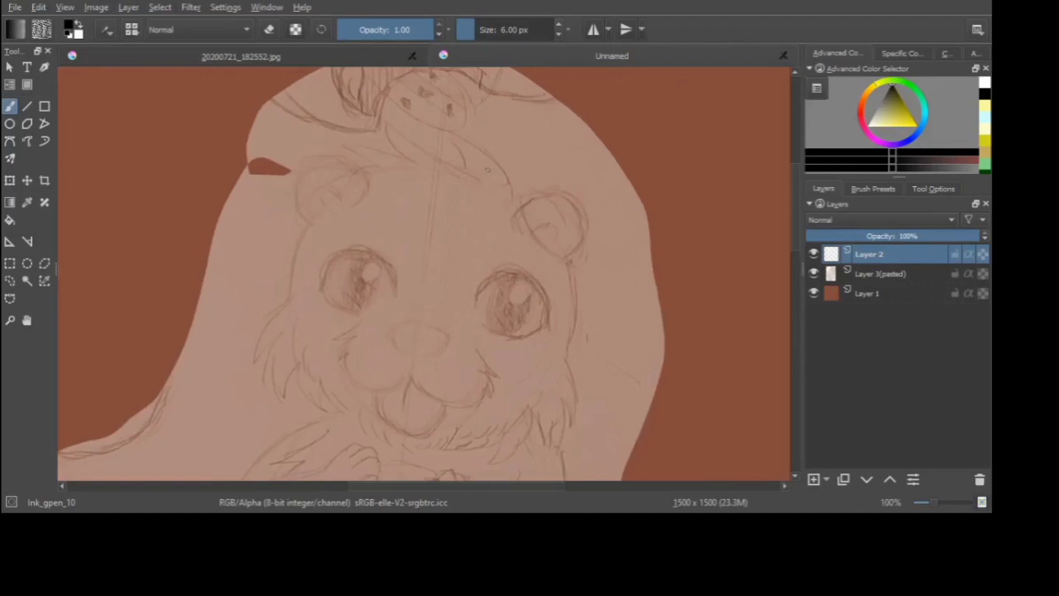
- Ink the spiky hair tuft on top of the animal's head and the rounded outlines of both ears
{"action": "mouse_move", "coordinate": [514, 205]}
{"action": "left_mouse_down"}
{"action": "mouse_move", "coordinate": [494, 155]}
{"action": "mouse_move", "coordinate": [438, 117]}
{"action": "left_mouse_up"}
{"action": "mouse_move", "coordinate": [438, 117]}
{"action": "left_mouse_down"}
{"action": "mouse_move", "coordinate": [469, 171]}
{"action": "mouse_move", "coordinate": [383, 114]}
{"action": "mouse_move", "coordinate": [401, 156]}
{"action": "left_mouse_up"}
{"action": "mouse_move", "coordinate": [401, 155]}
{"action": "left_mouse_down"}
{"action": "mouse_move", "coordinate": [327, 147]}
{"action": "mouse_move", "coordinate": [436, 146]}
{"action": "mouse_move", "coordinate": [364, 130]}
{"action": "mouse_move", "coordinate": [386, 190]}
{"action": "left_mouse_up"}
{"action": "scroll", "coordinate": [435, 117], "scroll_direction": "down", "scroll_amount": 2}
{"action": "scroll", "coordinate": [365, 161], "scroll_direction": "up", "scroll_amount": 2}
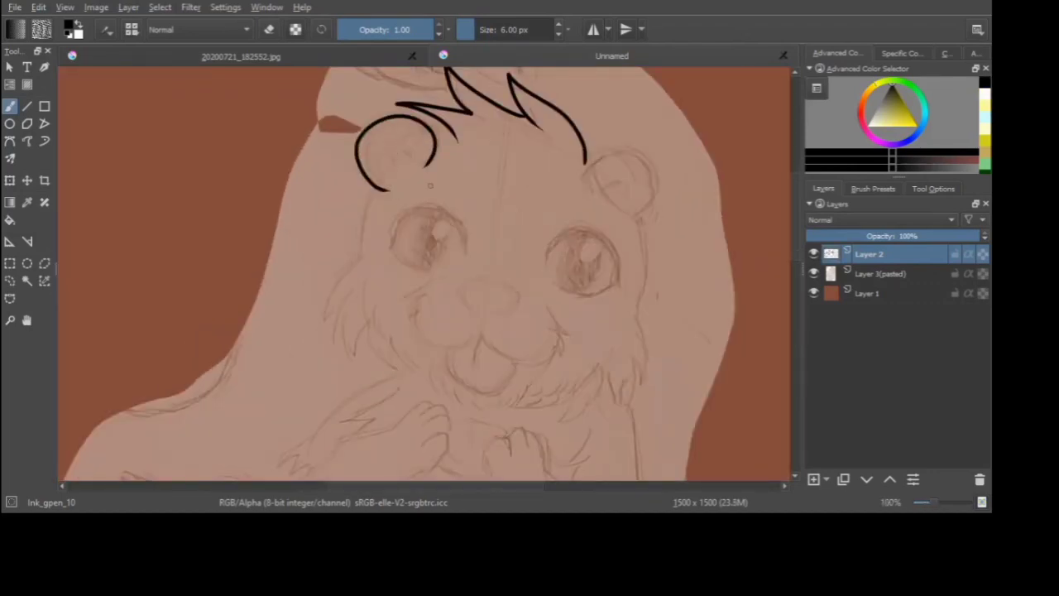
{"action": "mouse_move", "coordinate": [590, 189]}
{"action": "left_mouse_down"}
{"action": "mouse_move", "coordinate": [630, 147]}
{"action": "mouse_move", "coordinate": [631, 224]}
{"action": "left_mouse_up"}
{"action": "scroll", "coordinate": [505, 125], "scroll_direction": "down", "scroll_amount": 2}
{"action": "scroll", "coordinate": [470, 121], "scroll_direction": "up", "scroll_amount": 4}
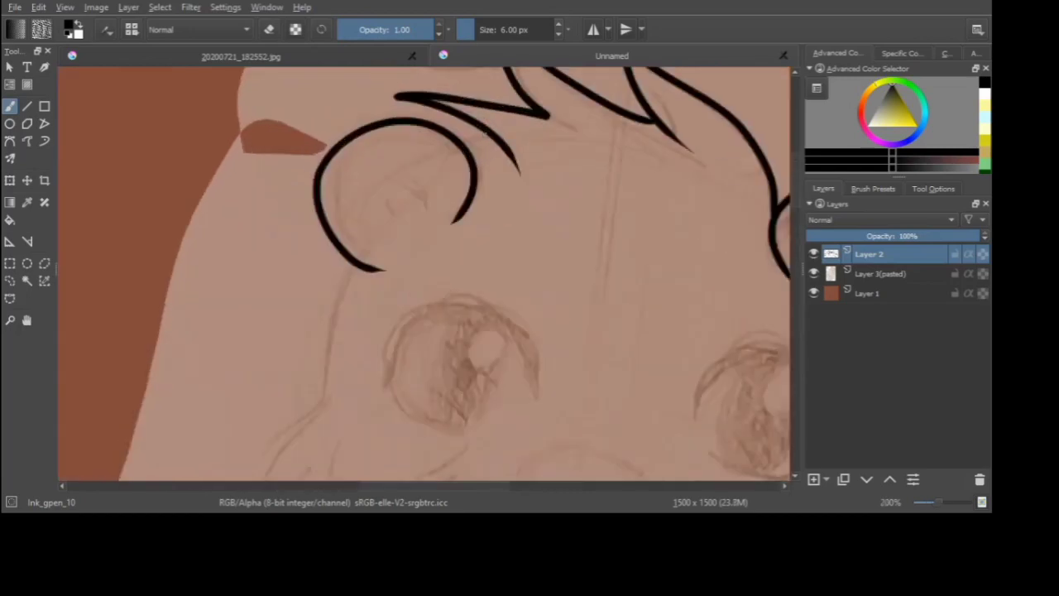
- Connect the hair tuft to both ears with short black strokes
{"action": "left_click_drag", "start_coordinate": [486, 130], "coordinate": [460, 147]}
{"action": "scroll", "coordinate": [453, 124], "scroll_direction": "down", "scroll_amount": 3}
{"action": "scroll", "coordinate": [490, 208], "scroll_direction": "down", "scroll_amount": 3}
{"action": "scroll", "coordinate": [491, 207], "scroll_direction": "up", "scroll_amount": 2}
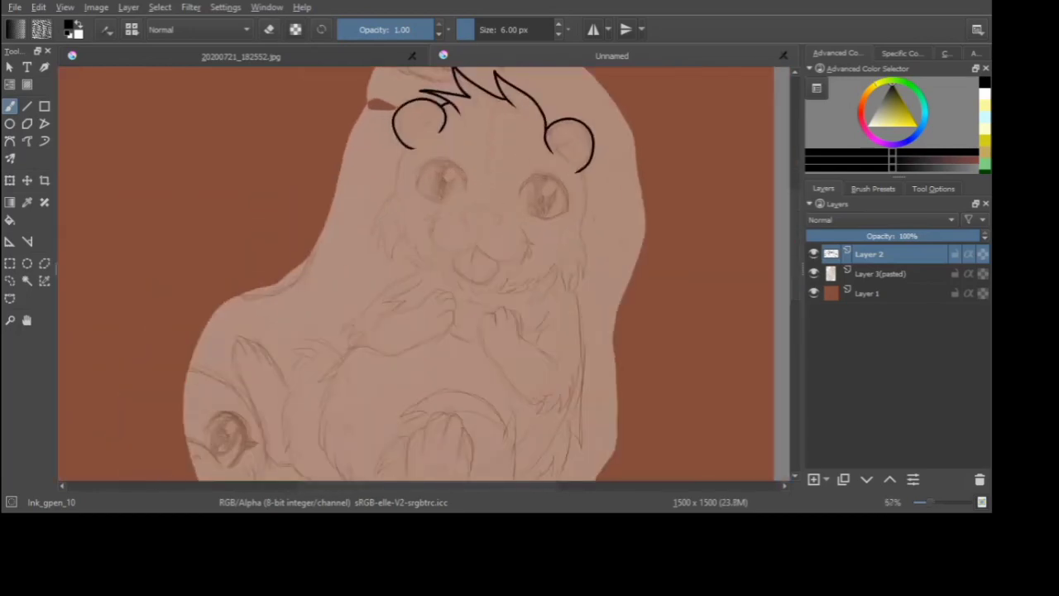
{"action": "scroll", "coordinate": [549, 212], "scroll_direction": "up", "scroll_amount": 3}
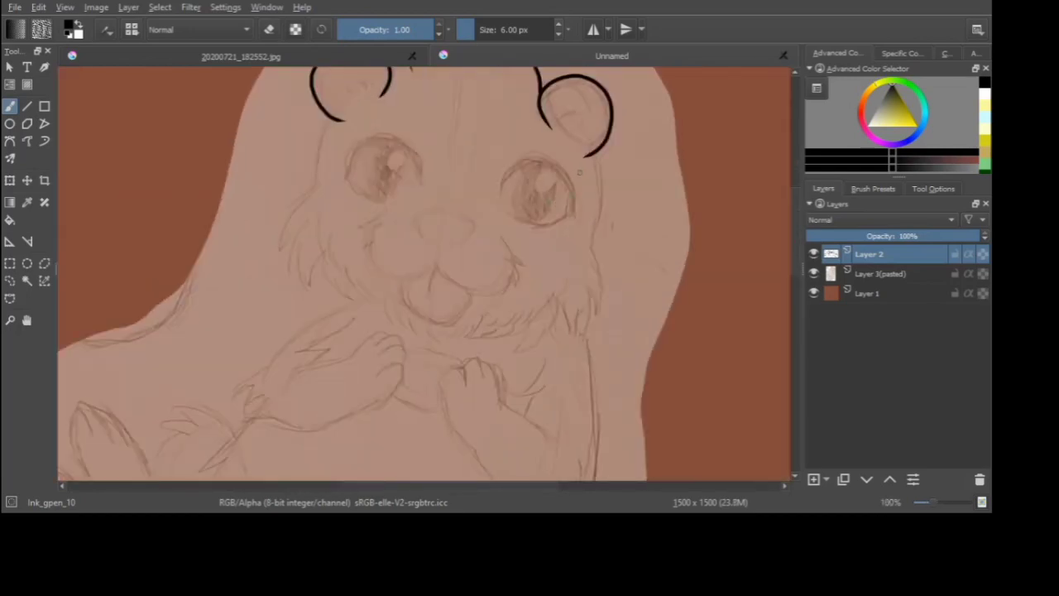
{"action": "scroll", "coordinate": [579, 171], "scroll_direction": "down", "scroll_amount": 3}
{"action": "scroll", "coordinate": [547, 105], "scroll_direction": "up", "scroll_amount": 5}
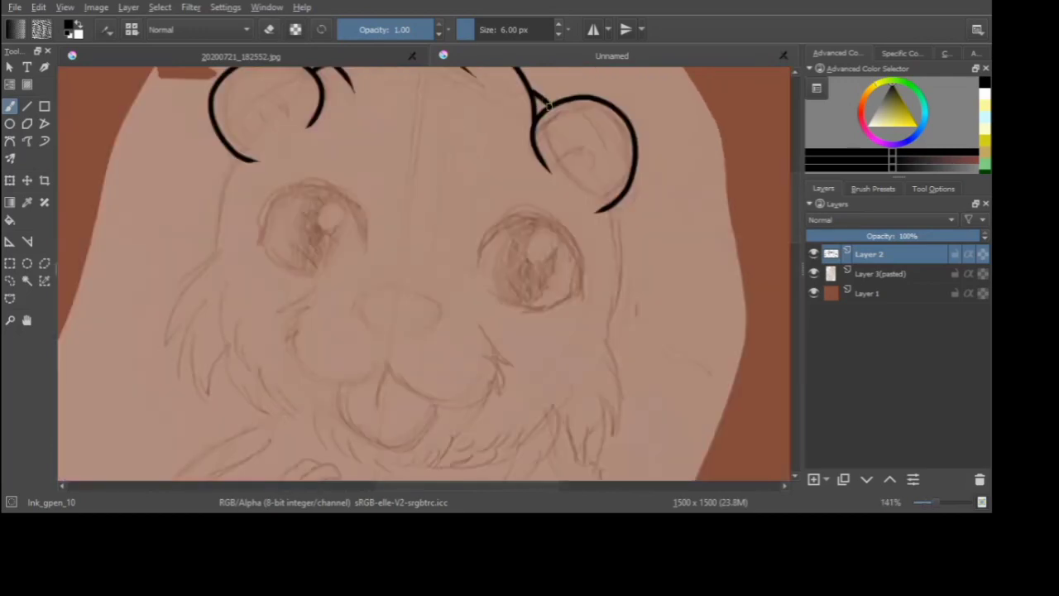
- Ink both sides of the face from below the ears down through the spiky cheek fur
{"action": "scroll", "coordinate": [554, 129], "scroll_direction": "down", "scroll_amount": 3}
{"action": "scroll", "coordinate": [554, 129], "scroll_direction": "up", "scroll_amount": 2}
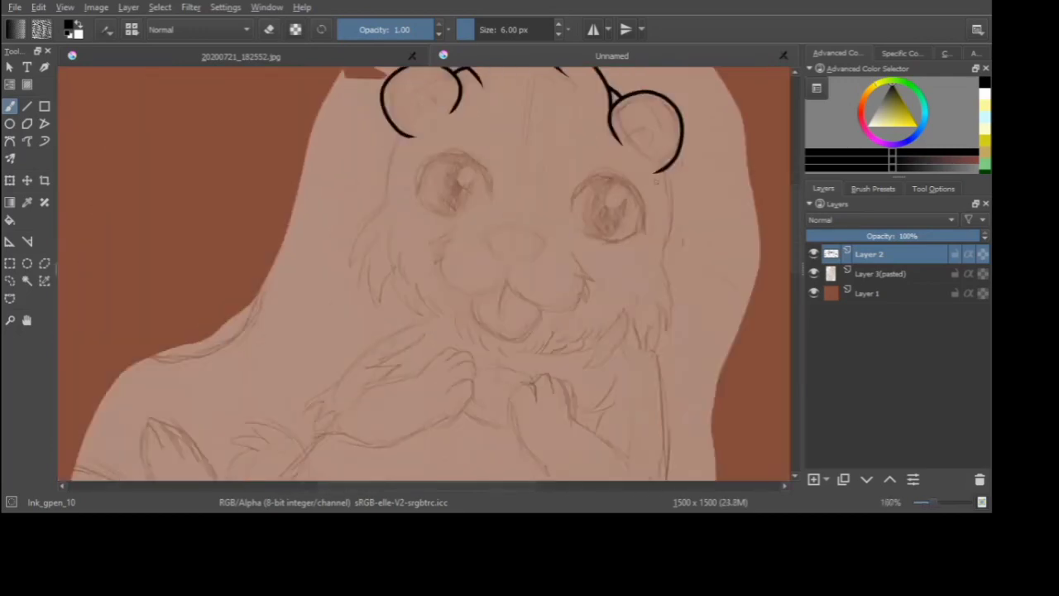
{"action": "mouse_move", "coordinate": [668, 165]}
{"action": "left_mouse_down"}
{"action": "mouse_move", "coordinate": [674, 330]}
{"action": "mouse_move", "coordinate": [626, 306]}
{"action": "mouse_move", "coordinate": [544, 343]}
{"action": "left_mouse_up"}
{"action": "mouse_move", "coordinate": [399, 131]}
{"action": "left_mouse_down"}
{"action": "mouse_move", "coordinate": [365, 225]}
{"action": "mouse_move", "coordinate": [374, 300]}
{"action": "mouse_move", "coordinate": [447, 333]}
{"action": "left_mouse_up"}
{"action": "scroll", "coordinate": [447, 333], "scroll_direction": "down", "scroll_amount": 2}
{"action": "scroll", "coordinate": [485, 235], "scroll_direction": "down", "scroll_amount": 1}
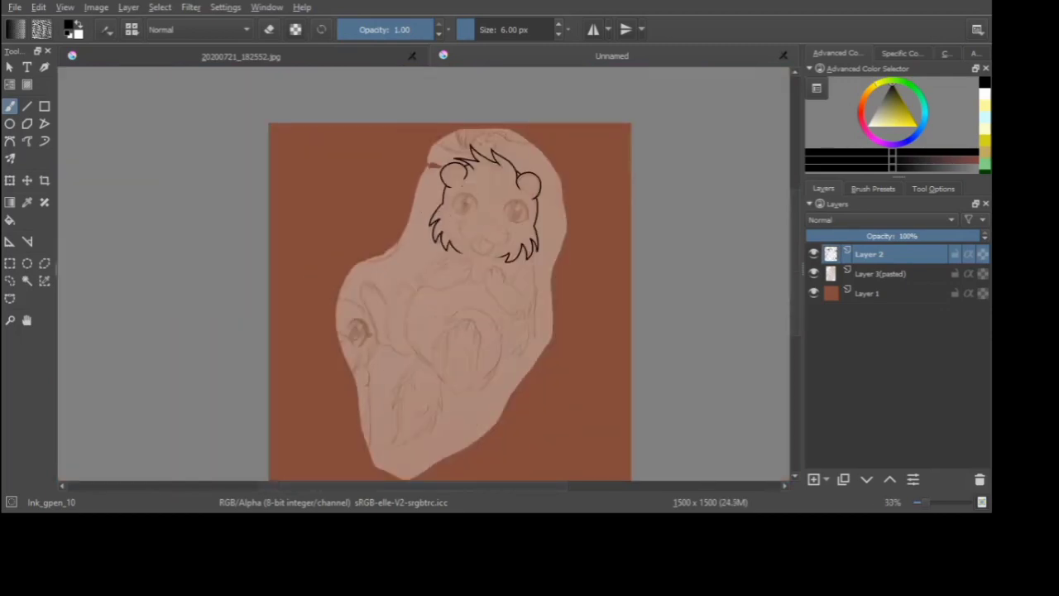
- Ink the raised right-hand forepaw with its fingers and both edges of the forearm
{"action": "scroll", "coordinate": [484, 240], "scroll_direction": "up", "scroll_amount": 4}
{"action": "mouse_move", "coordinate": [476, 245]}
{"action": "left_mouse_down"}
{"action": "mouse_move", "coordinate": [440, 241]}
{"action": "mouse_move", "coordinate": [448, 308]}
{"action": "mouse_move", "coordinate": [557, 424]}
{"action": "mouse_move", "coordinate": [575, 424]}
{"action": "mouse_move", "coordinate": [487, 213]}
{"action": "mouse_move", "coordinate": [501, 238]}
{"action": "left_mouse_up"}
{"action": "mouse_move", "coordinate": [498, 218]}
{"action": "left_mouse_down"}
{"action": "mouse_move", "coordinate": [518, 226]}
{"action": "mouse_move", "coordinate": [533, 284]}
{"action": "left_mouse_up"}
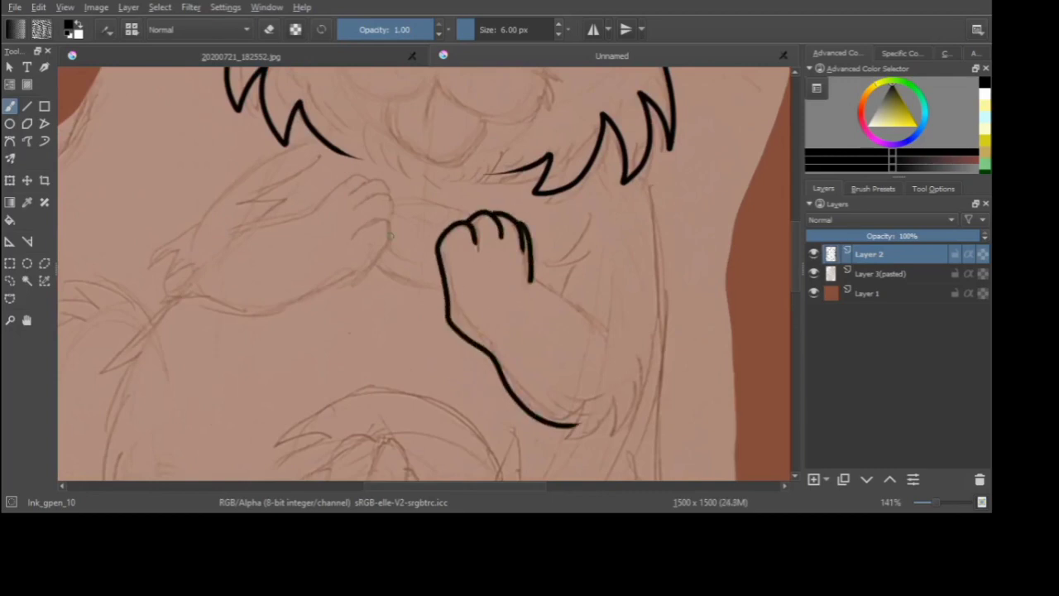
{"action": "left_click_drag", "start_coordinate": [530, 282], "coordinate": [609, 336]}
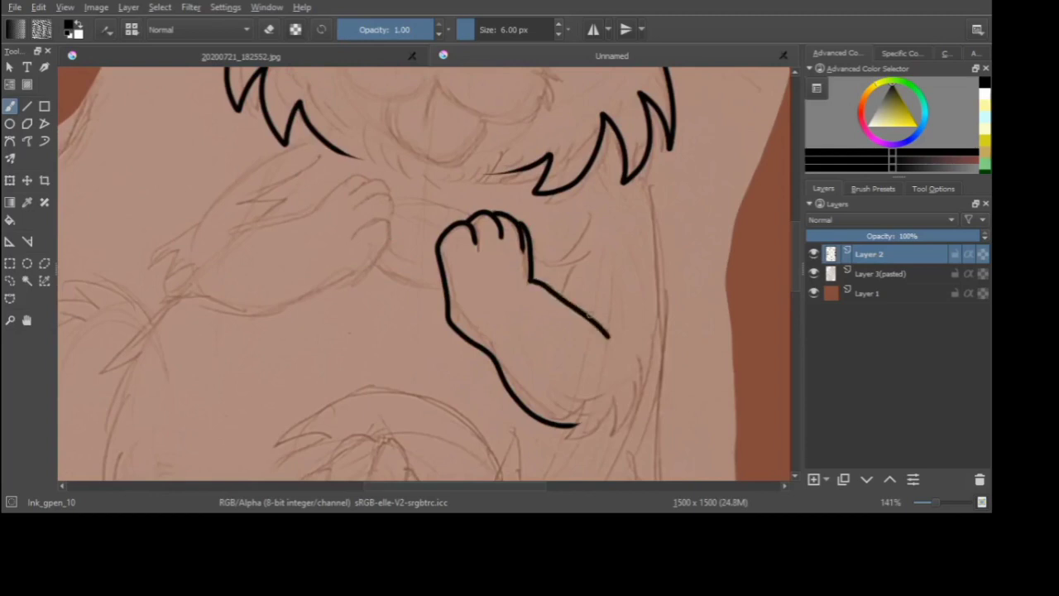
- Ink the pointed fur tuft in the crook of the right-hand arm, just above the forearm
{"action": "scroll", "coordinate": [555, 265], "scroll_direction": "down", "scroll_amount": 2}
{"action": "scroll", "coordinate": [557, 261], "scroll_direction": "up", "scroll_amount": 2}
{"action": "mouse_move", "coordinate": [578, 224]}
{"action": "left_mouse_down"}
{"action": "mouse_move", "coordinate": [545, 268]}
{"action": "mouse_move", "coordinate": [589, 256]}
{"action": "left_mouse_up"}
{"action": "left_click_drag", "start_coordinate": [588, 256], "coordinate": [548, 297]}
{"action": "scroll", "coordinate": [555, 248], "scroll_direction": "up", "scroll_amount": 3}
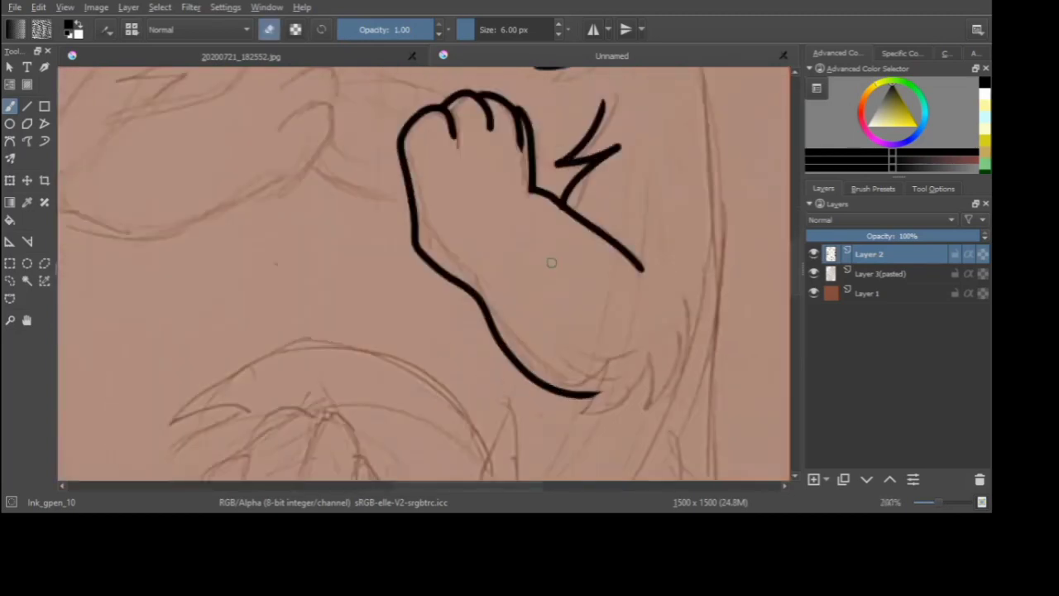
{"action": "scroll", "coordinate": [546, 240], "scroll_direction": "down", "scroll_amount": 5}
- Ink the outer edge of the right-hand arm from the cheek fur down to the jagged elbow fur
{"action": "scroll", "coordinate": [610, 313], "scroll_direction": "up", "scroll_amount": 1}
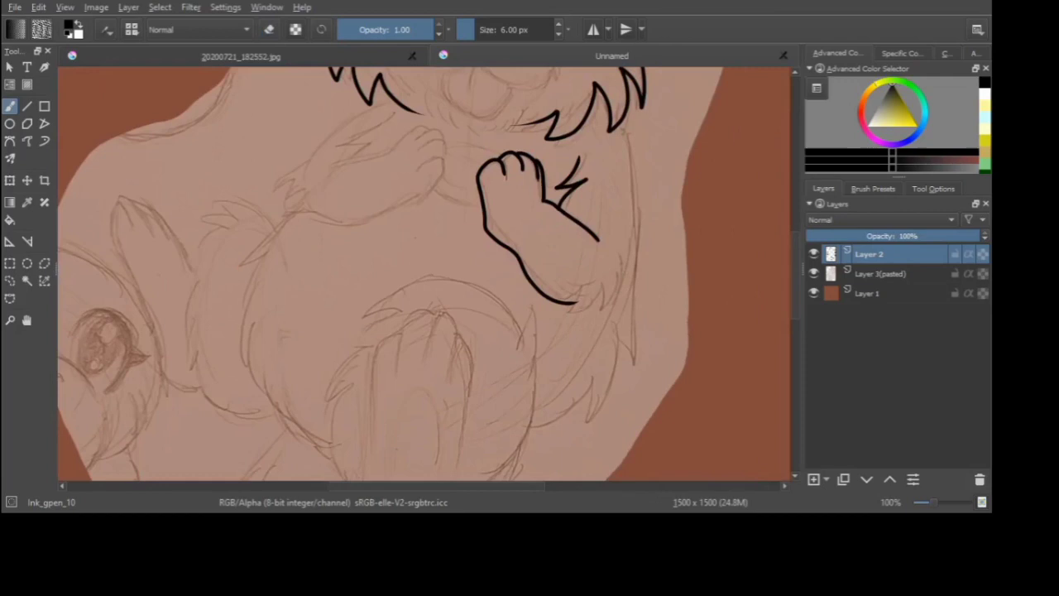
{"action": "mouse_move", "coordinate": [638, 118]}
{"action": "left_mouse_down"}
{"action": "mouse_move", "coordinate": [632, 265]}
{"action": "mouse_move", "coordinate": [589, 319]}
{"action": "left_mouse_up"}
{"action": "scroll", "coordinate": [619, 303], "scroll_direction": "up", "scroll_amount": 1}
{"action": "mouse_move", "coordinate": [601, 273]}
{"action": "left_mouse_down"}
{"action": "mouse_move", "coordinate": [571, 321]}
{"action": "mouse_move", "coordinate": [548, 321]}
{"action": "left_mouse_up"}
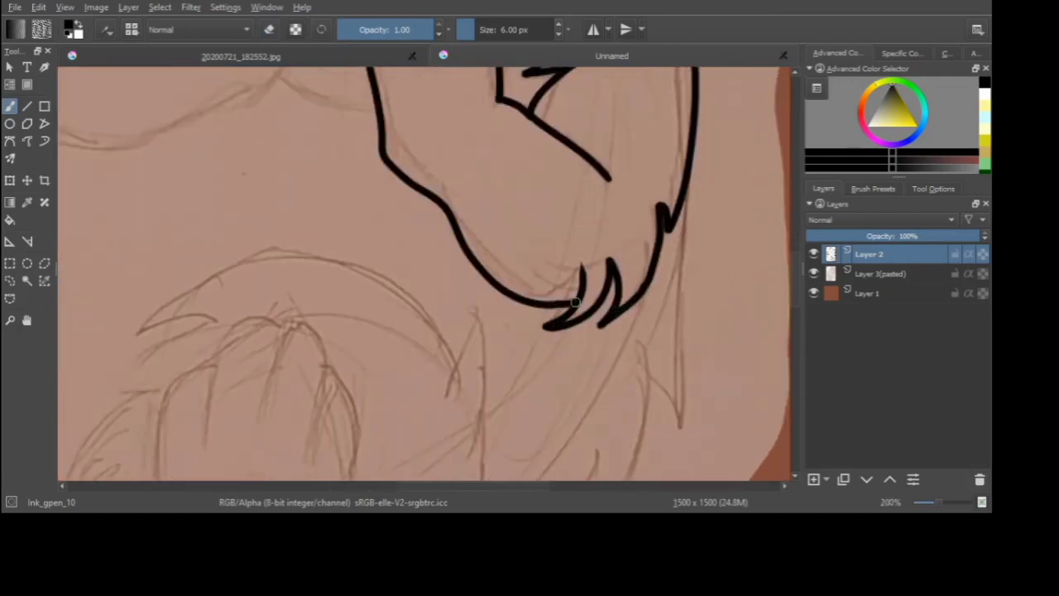
{"action": "scroll", "coordinate": [552, 307], "scroll_direction": "down", "scroll_amount": 3}
{"action": "scroll", "coordinate": [475, 194], "scroll_direction": "up", "scroll_amount": 3}
- Ink the left-hand arm with its elbow fur, the paw with fingers and the inner fur tuft
{"action": "mouse_move", "coordinate": [533, 176]}
{"action": "left_mouse_down"}
{"action": "mouse_move", "coordinate": [467, 202]}
{"action": "mouse_move", "coordinate": [366, 297]}
{"action": "mouse_move", "coordinate": [418, 308]}
{"action": "mouse_move", "coordinate": [431, 329]}
{"action": "left_mouse_up"}
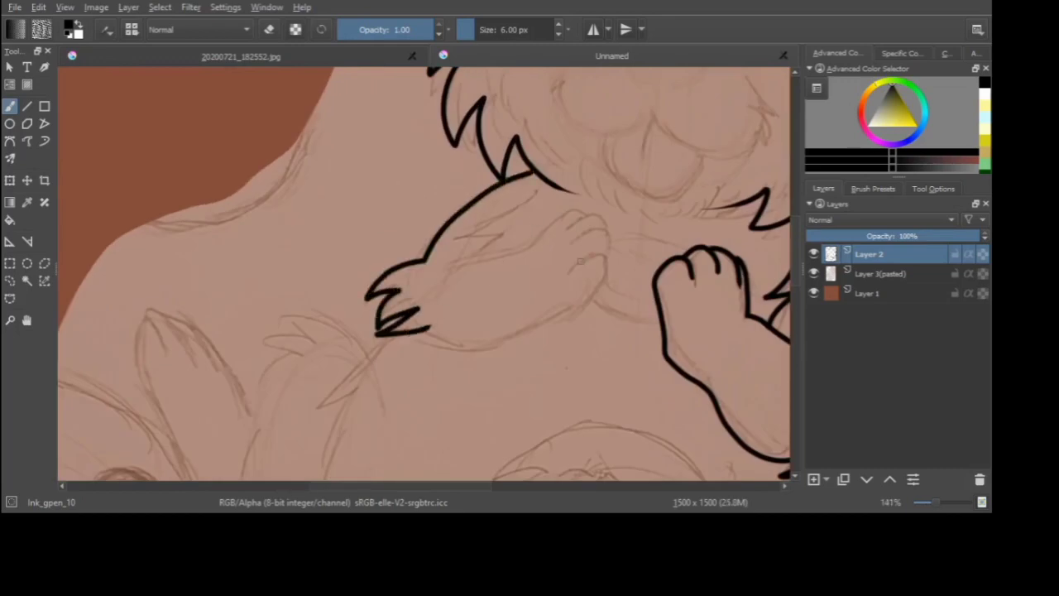
{"action": "mouse_move", "coordinate": [580, 261]}
{"action": "left_mouse_down"}
{"action": "mouse_move", "coordinate": [612, 266]}
{"action": "mouse_move", "coordinate": [569, 317]}
{"action": "mouse_move", "coordinate": [404, 334]}
{"action": "left_mouse_up"}
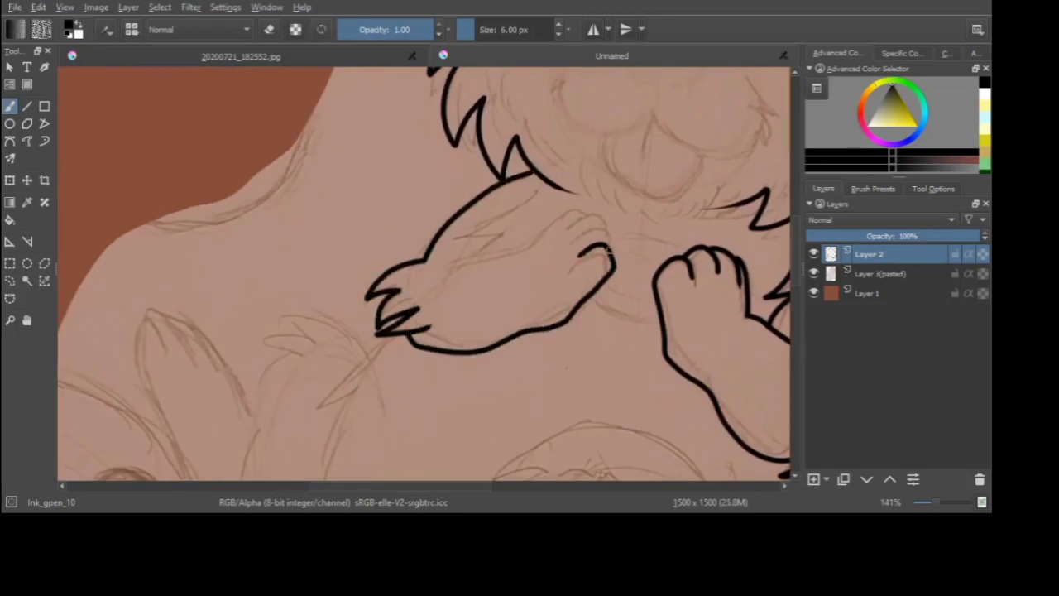
{"action": "mouse_move", "coordinate": [609, 248]}
{"action": "left_mouse_down"}
{"action": "mouse_move", "coordinate": [578, 238]}
{"action": "mouse_move", "coordinate": [568, 220]}
{"action": "mouse_move", "coordinate": [497, 258]}
{"action": "mouse_move", "coordinate": [439, 270]}
{"action": "left_mouse_up"}
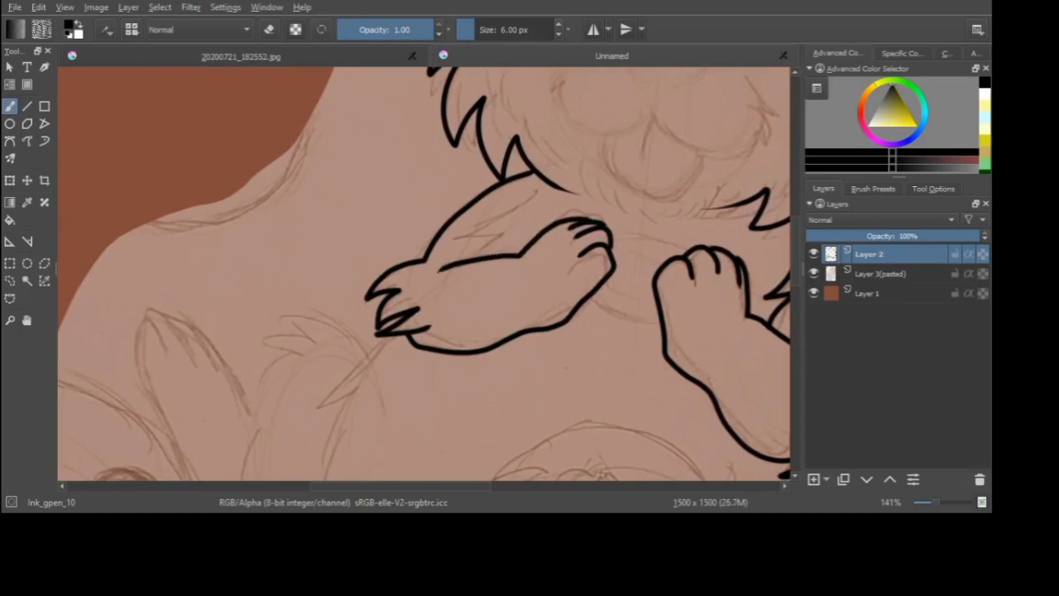
{"action": "left_click_drag", "start_coordinate": [536, 192], "coordinate": [454, 263]}
{"action": "scroll", "coordinate": [525, 200], "scroll_direction": "down", "scroll_amount": 3}
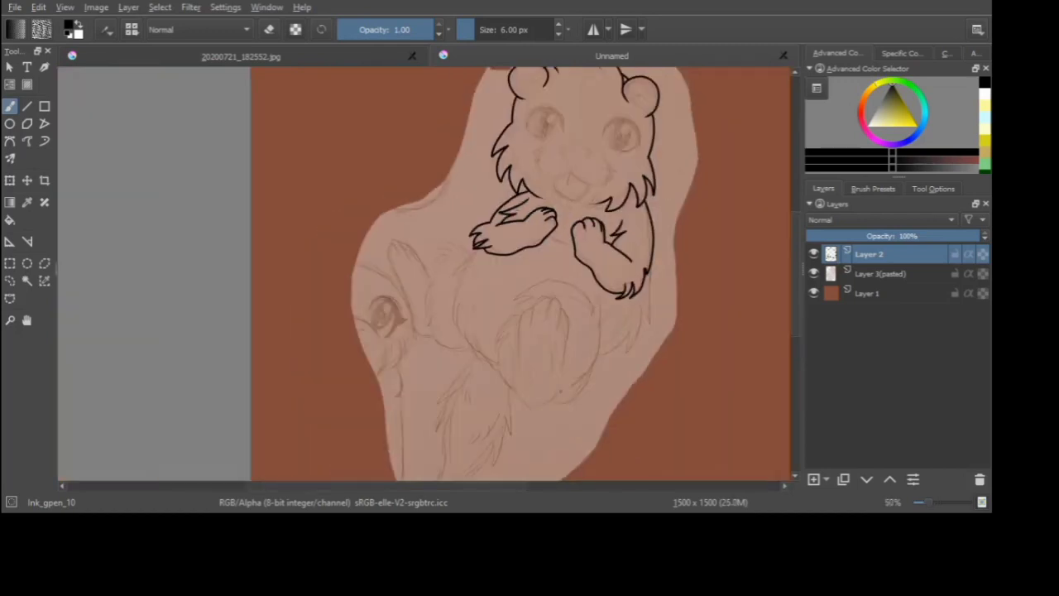
- Ink the rounded haunch around the raised hind foot, with fur points along its upper edge
{"action": "key", "text": "plus"}
{"action": "key", "text": "plus"}
{"action": "mouse_move", "coordinate": [624, 206]}
{"action": "left_mouse_down"}
{"action": "mouse_move", "coordinate": [567, 143]}
{"action": "mouse_move", "coordinate": [469, 196]}
{"action": "mouse_move", "coordinate": [429, 337]}
{"action": "left_mouse_up"}
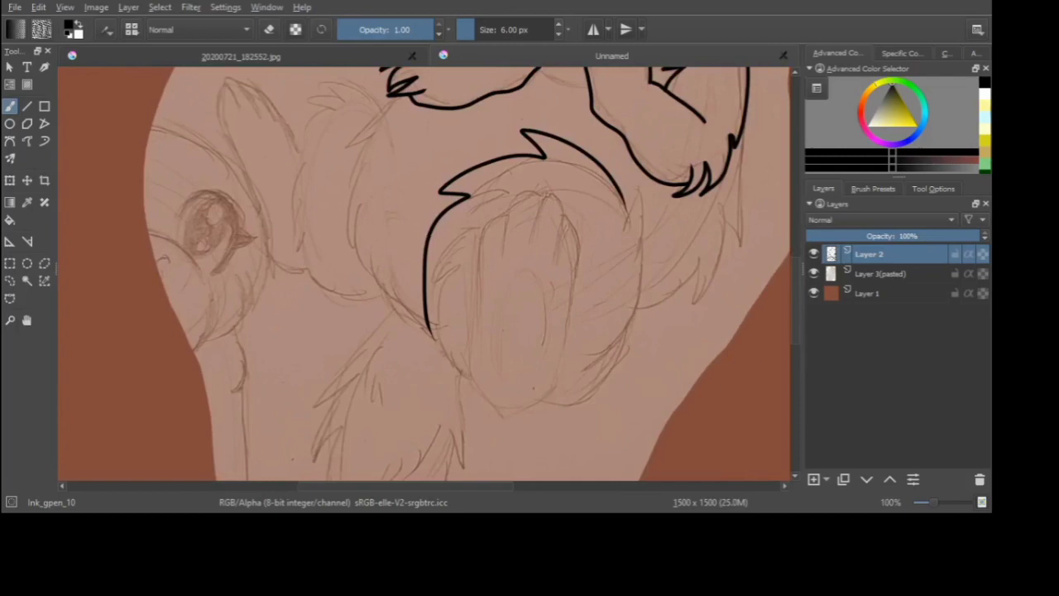
{"action": "mouse_move", "coordinate": [625, 176]}
{"action": "left_mouse_down"}
{"action": "mouse_move", "coordinate": [641, 289]}
{"action": "mouse_move", "coordinate": [561, 381]}
{"action": "left_mouse_up"}
{"action": "key", "text": "minus"}
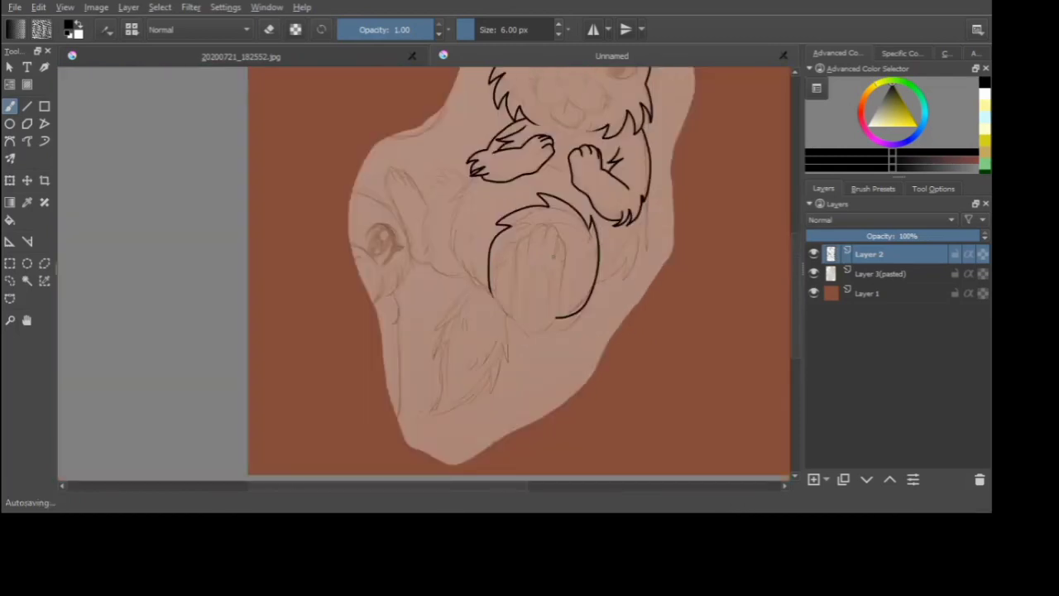
- Ink the outline of the raised hind foot inside the haunch, including its toes
{"action": "key", "text": "plus"}
{"action": "key", "text": "plus"}
{"action": "key", "text": "plus"}
{"action": "mouse_move", "coordinate": [586, 106]}
{"action": "left_mouse_down"}
{"action": "mouse_move", "coordinate": [620, 146]}
{"action": "mouse_move", "coordinate": [606, 236]}
{"action": "left_mouse_up"}
{"action": "mouse_move", "coordinate": [622, 149]}
{"action": "left_mouse_down"}
{"action": "mouse_move", "coordinate": [647, 178]}
{"action": "mouse_move", "coordinate": [633, 326]}
{"action": "mouse_move", "coordinate": [603, 478]}
{"action": "left_mouse_up"}
{"action": "scroll", "coordinate": [605, 248], "scroll_direction": "down", "scroll_amount": 2}
{"action": "scroll", "coordinate": [538, 192], "scroll_direction": "up", "scroll_amount": 1}
{"action": "mouse_move", "coordinate": [625, 155]}
{"action": "left_mouse_down"}
{"action": "mouse_move", "coordinate": [600, 148]}
{"action": "mouse_move", "coordinate": [571, 188]}
{"action": "mouse_move", "coordinate": [606, 218]}
{"action": "left_mouse_up"}
{"action": "key", "text": "minus"}
{"action": "key", "text": "plus"}
{"action": "mouse_move", "coordinate": [601, 148]}
{"action": "left_mouse_down"}
{"action": "mouse_move", "coordinate": [554, 229]}
{"action": "mouse_move", "coordinate": [540, 358]}
{"action": "mouse_move", "coordinate": [580, 436]}
{"action": "mouse_move", "coordinate": [648, 418]}
{"action": "left_mouse_up"}
{"action": "scroll", "coordinate": [592, 206], "scroll_direction": "down", "scroll_amount": 2}
{"action": "scroll", "coordinate": [529, 264], "scroll_direction": "up", "scroll_amount": 2}
- Try to draw the oval sole pad freehand inside the raised hind foot
{"action": "mouse_move", "coordinate": [544, 256]}
{"action": "left_mouse_down"}
{"action": "mouse_move", "coordinate": [598, 321]}
{"action": "mouse_move", "coordinate": [630, 299]}
{"action": "mouse_move", "coordinate": [594, 235]}
{"action": "mouse_move", "coordinate": [622, 295]}
{"action": "left_mouse_up"}
{"action": "scroll", "coordinate": [601, 321], "scroll_direction": "down", "scroll_amount": 2}
{"action": "scroll", "coordinate": [677, 346], "scroll_direction": "up", "scroll_amount": 3}
{"action": "scroll", "coordinate": [627, 321], "scroll_direction": "down", "scroll_amount": 4}
{"action": "scroll", "coordinate": [607, 285], "scroll_direction": "up", "scroll_amount": 2}
{"action": "scroll", "coordinate": [607, 282], "scroll_direction": "up", "scroll_amount": 1}
{"action": "scroll", "coordinate": [619, 281], "scroll_direction": "down", "scroll_amount": 5}
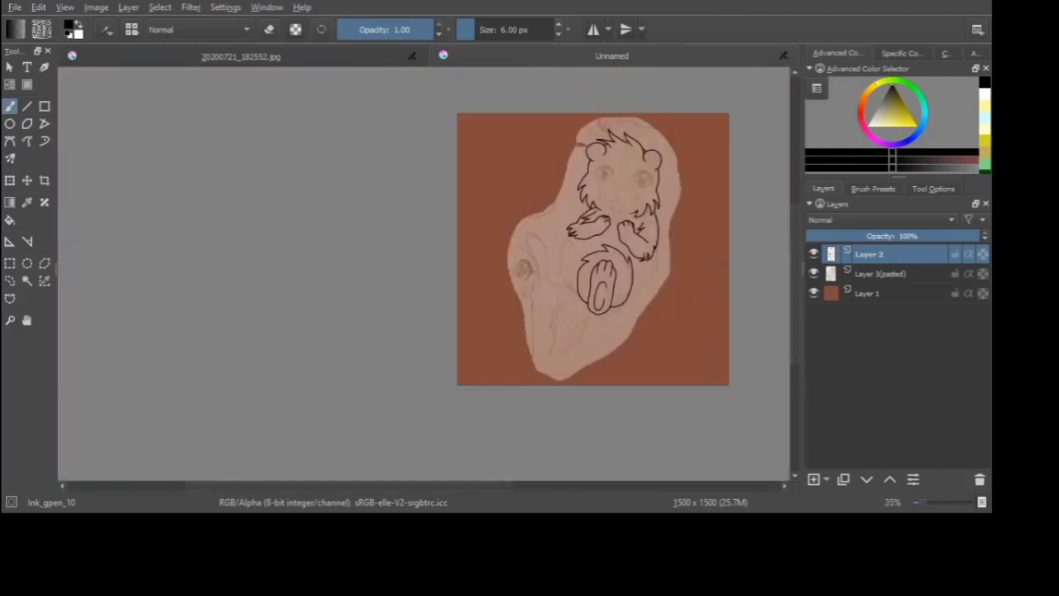
{"action": "scroll", "coordinate": [607, 300], "scroll_direction": "up", "scroll_amount": 5}
{"action": "key", "text": "ctrl+z"}
- Draw an ellipse as the sole pad inside the hind foot and rotate it slightly clockwise to follow the foot
{"action": "left_click", "coordinate": [10, 124]}
{"action": "mouse_move", "coordinate": [547, 174]}
{"action": "left_mouse_down"}
{"action": "mouse_move", "coordinate": [631, 307]}
{"action": "mouse_move", "coordinate": [622, 350]}
{"action": "left_mouse_up"}
{"action": "left_click", "coordinate": [27, 263]}
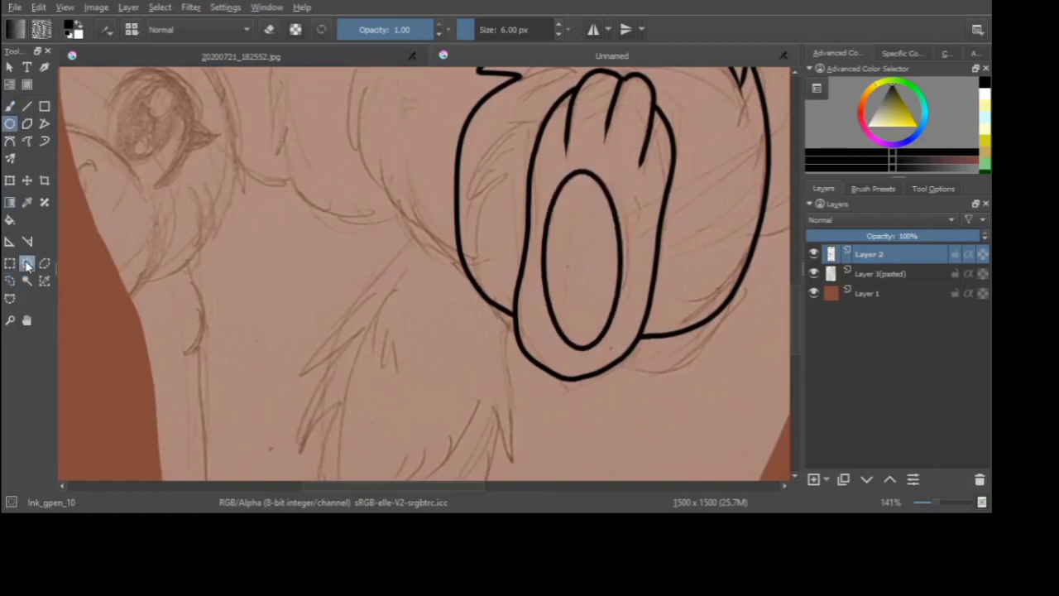
{"action": "mouse_move", "coordinate": [626, 162]}
{"action": "left_mouse_down"}
{"action": "mouse_move", "coordinate": [560, 361]}
{"action": "mouse_move", "coordinate": [536, 362]}
{"action": "left_mouse_up"}
{"action": "left_click", "coordinate": [11, 181]}
{"action": "mouse_move", "coordinate": [603, 400]}
{"action": "left_mouse_down"}
{"action": "mouse_move", "coordinate": [564, 398]}
{"action": "mouse_move", "coordinate": [581, 403]}
{"action": "left_mouse_up"}
{"action": "left_click_drag", "start_coordinate": [561, 313], "coordinate": [566, 318]}
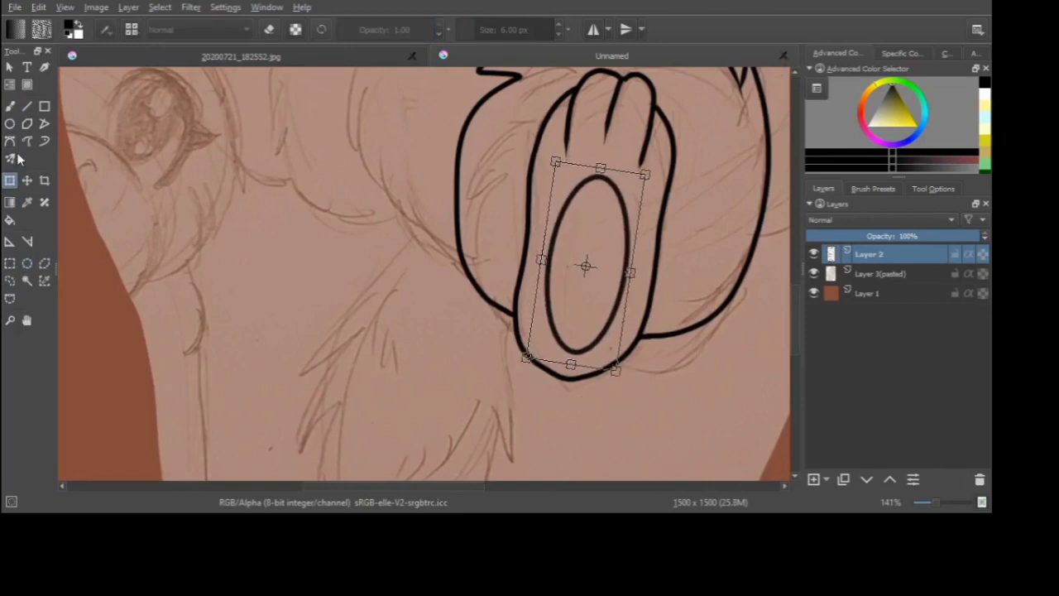
{"action": "left_click", "coordinate": [10, 264]}
- Ink the furry left edge of the belly with the brush, from the elbow down to the haunch
{"action": "left_click", "coordinate": [10, 106]}
{"action": "scroll", "coordinate": [478, 326], "scroll_direction": "down", "scroll_amount": 3}
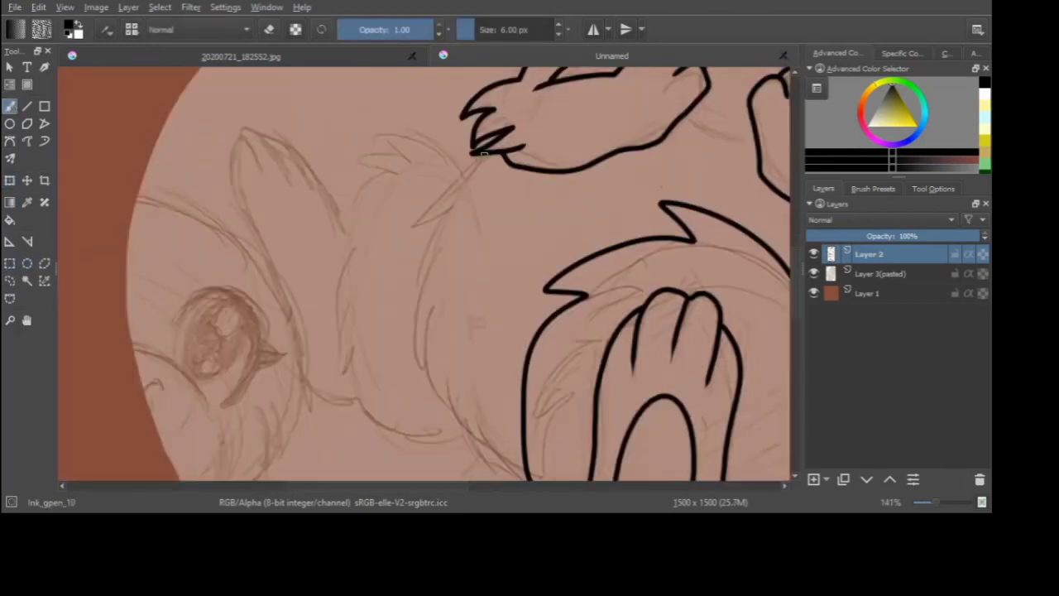
{"action": "key", "text": "minus"}
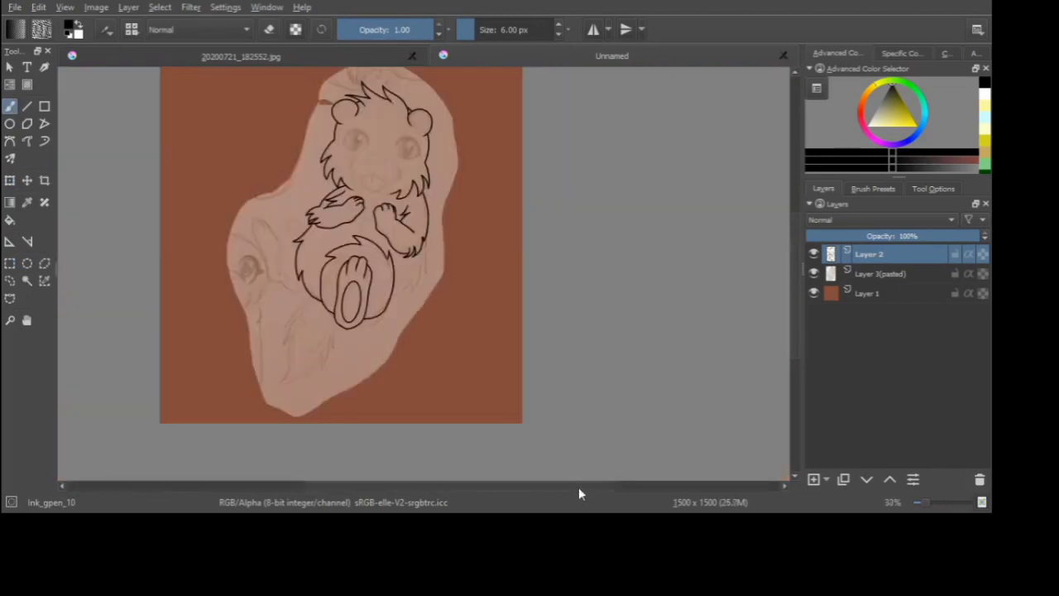
- Ink the second haunch beside the belly, with fur points at its top and a rounded lower edge
{"action": "left_click_drag", "start_coordinate": [580, 487], "coordinate": [498, 487]}
{"action": "scroll", "coordinate": [489, 306], "scroll_direction": "up", "scroll_amount": 4}
{"action": "mouse_move", "coordinate": [744, 188]}
{"action": "left_mouse_down"}
{"action": "mouse_move", "coordinate": [672, 362]}
{"action": "mouse_move", "coordinate": [638, 366]}
{"action": "left_mouse_up"}
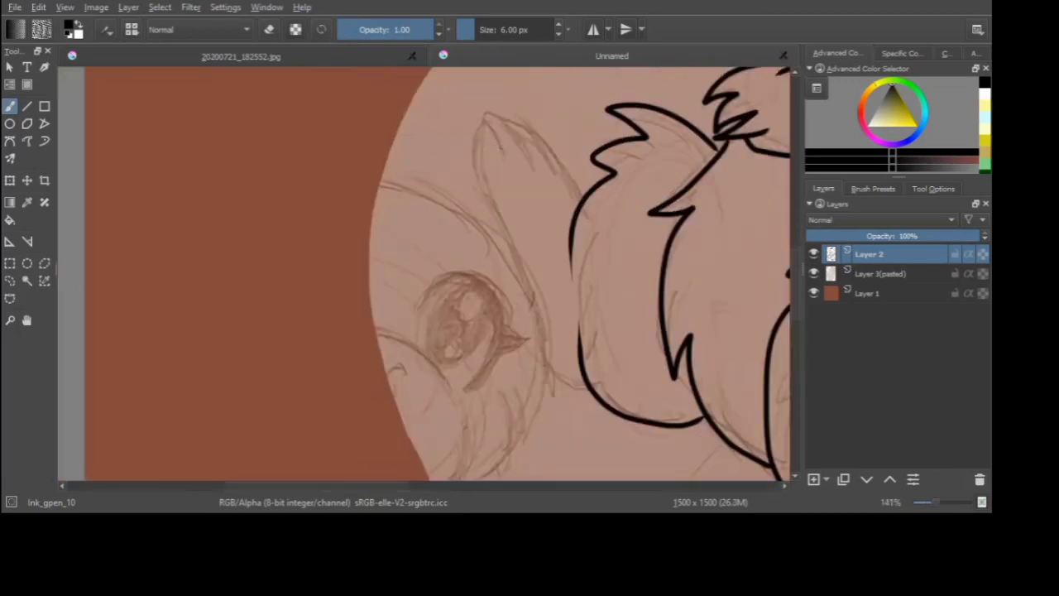
- Ink the second hind foot with its toes, extending upward beside the left haunch
{"action": "mouse_move", "coordinate": [488, 114]}
{"action": "left_mouse_down"}
{"action": "mouse_move", "coordinate": [478, 197]}
{"action": "mouse_move", "coordinate": [571, 396]}
{"action": "left_mouse_up"}
{"action": "left_click_drag", "start_coordinate": [571, 396], "coordinate": [583, 399]}
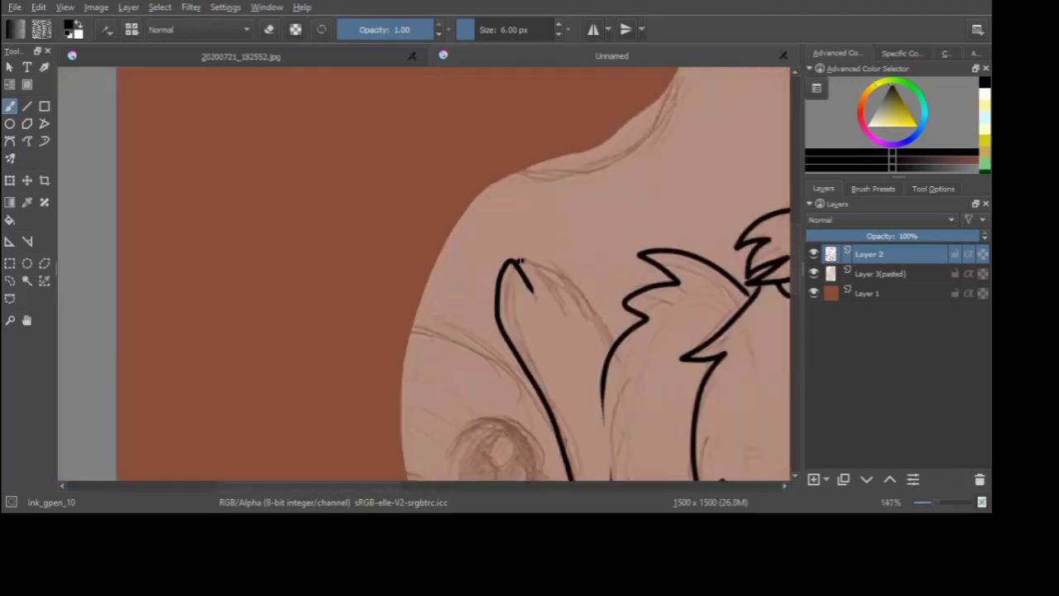
{"action": "mouse_move", "coordinate": [519, 262]}
{"action": "left_mouse_down"}
{"action": "mouse_move", "coordinate": [584, 289]}
{"action": "mouse_move", "coordinate": [608, 355]}
{"action": "left_mouse_up"}
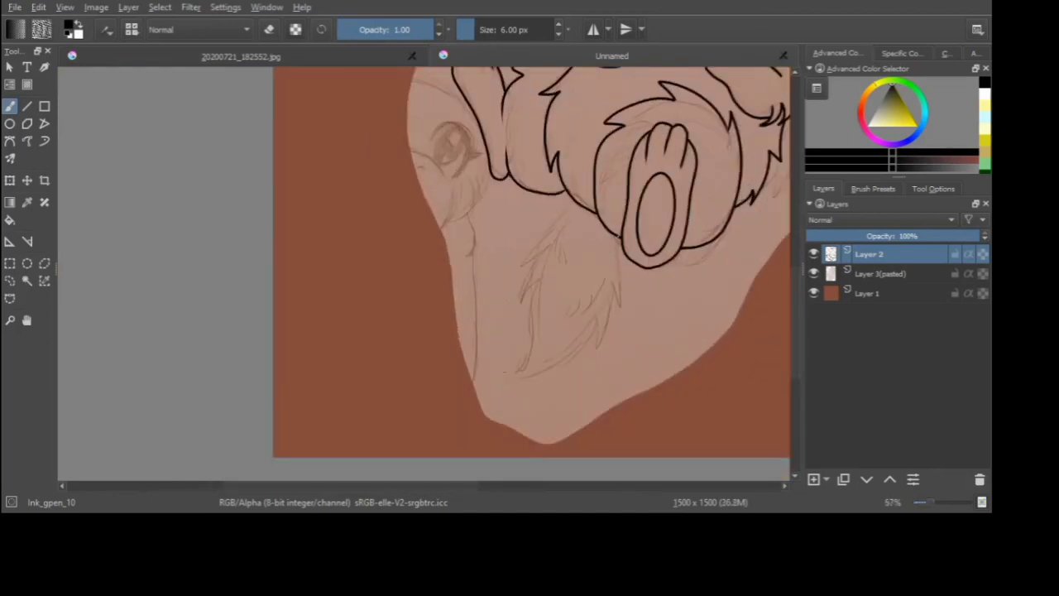
- Ink the jagged, furry tail below the haunches
{"action": "mouse_move", "coordinate": [619, 239]}
{"action": "left_mouse_down"}
{"action": "mouse_move", "coordinate": [596, 329]}
{"action": "mouse_move", "coordinate": [503, 373]}
{"action": "mouse_move", "coordinate": [538, 236]}
{"action": "mouse_move", "coordinate": [568, 193]}
{"action": "mouse_move", "coordinate": [507, 203]}
{"action": "mouse_move", "coordinate": [589, 205]}
{"action": "left_mouse_up"}
{"action": "scroll", "coordinate": [558, 290], "scroll_direction": "down", "scroll_amount": 4}
- Ink the oval nose in the middle of the face, with a small mark on its lower edge
{"action": "scroll", "coordinate": [557, 212], "scroll_direction": "up", "scroll_amount": 6}
{"action": "key", "text": "1"}
{"action": "scroll", "coordinate": [522, 192], "scroll_direction": "up", "scroll_amount": 2}
{"action": "left_click", "coordinate": [525, 201]}
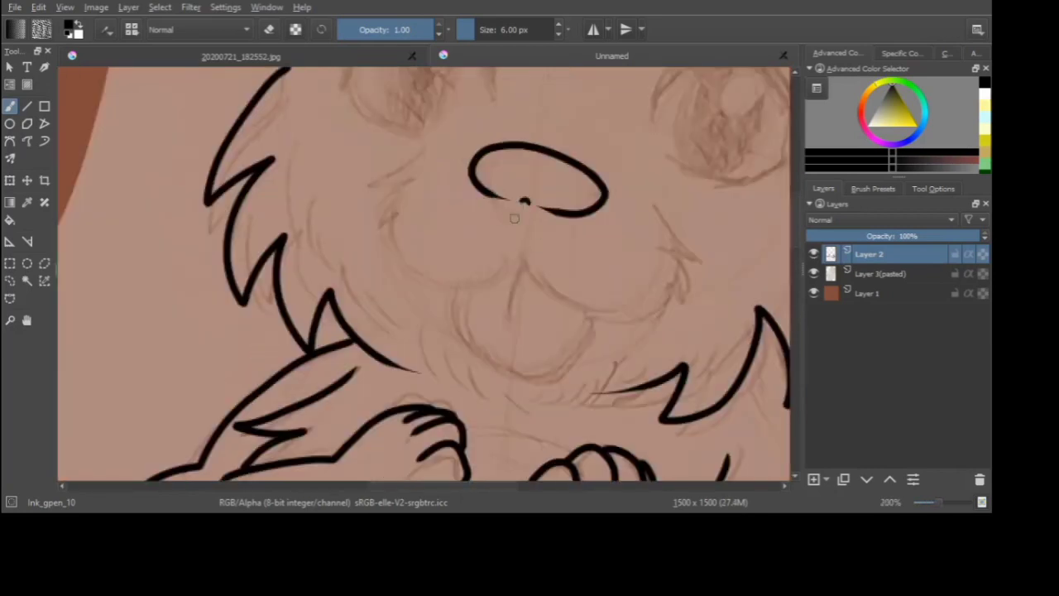
- Ink the curved muzzle line below the nose and the pointed fur creases on both cheeks
{"action": "scroll", "coordinate": [517, 219], "scroll_direction": "down", "scroll_amount": 3}
{"action": "scroll", "coordinate": [530, 244], "scroll_direction": "up", "scroll_amount": 2}
{"action": "left_click_drag", "start_coordinate": [507, 215], "coordinate": [600, 256]}
{"action": "left_click_drag", "start_coordinate": [605, 186], "coordinate": [620, 259]}
{"action": "mouse_move", "coordinate": [452, 221]}
{"action": "left_mouse_down"}
{"action": "mouse_move", "coordinate": [541, 238]}
{"action": "mouse_move", "coordinate": [465, 231]}
{"action": "left_mouse_up"}
{"action": "key", "text": "ctrl+z"}
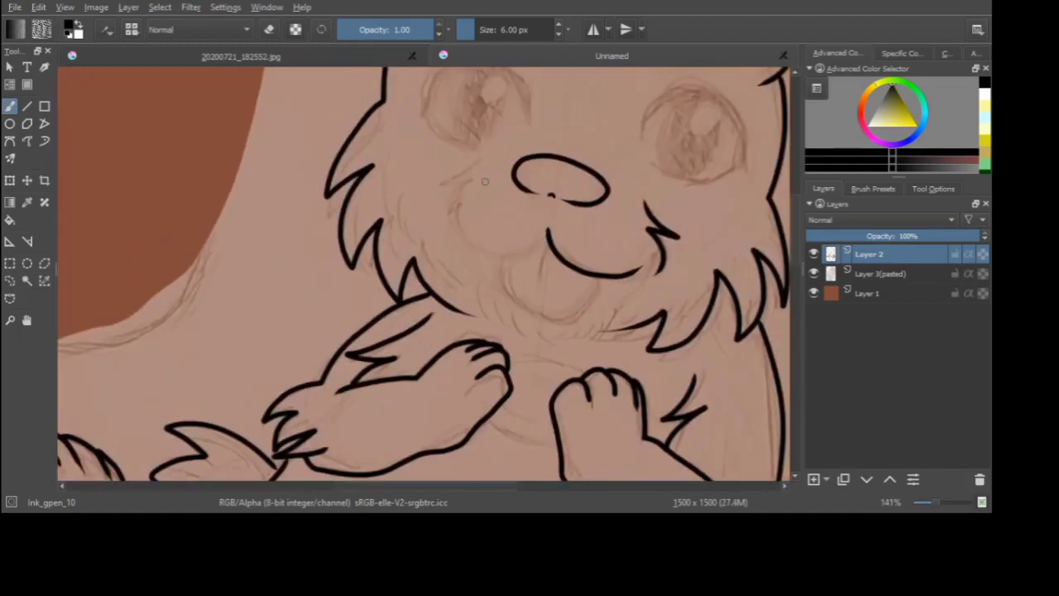
{"action": "left_click_drag", "start_coordinate": [549, 236], "coordinate": [462, 229]}
{"action": "mouse_move", "coordinate": [484, 155]}
{"action": "left_mouse_down"}
{"action": "mouse_move", "coordinate": [438, 216]}
{"action": "mouse_move", "coordinate": [579, 215]}
{"action": "left_mouse_up"}
- Ink the open lower mouth beneath the muzzle, join it to the lip line and add the tongue's centre line
{"action": "scroll", "coordinate": [464, 215], "scroll_direction": "down", "scroll_amount": 2}
{"action": "scroll", "coordinate": [480, 193], "scroll_direction": "up", "scroll_amount": 1}
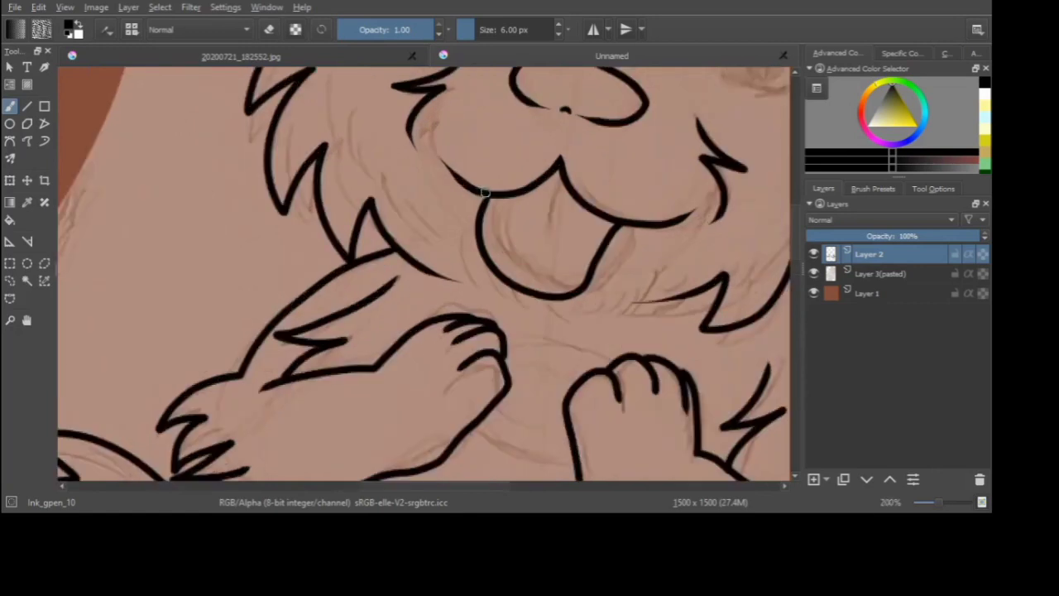
{"action": "scroll", "coordinate": [492, 194], "scroll_direction": "up", "scroll_amount": 1}
{"action": "left_click_drag", "start_coordinate": [490, 199], "coordinate": [493, 211]}
{"action": "scroll", "coordinate": [524, 221], "scroll_direction": "down", "scroll_amount": 4}
{"action": "left_click_drag", "start_coordinate": [583, 163], "coordinate": [541, 262]}
- Ink short fur strokes along the chin between the two cheek outlines
{"action": "scroll", "coordinate": [572, 243], "scroll_direction": "up", "scroll_amount": 2}
{"action": "left_click_drag", "start_coordinate": [537, 255], "coordinate": [509, 266]}
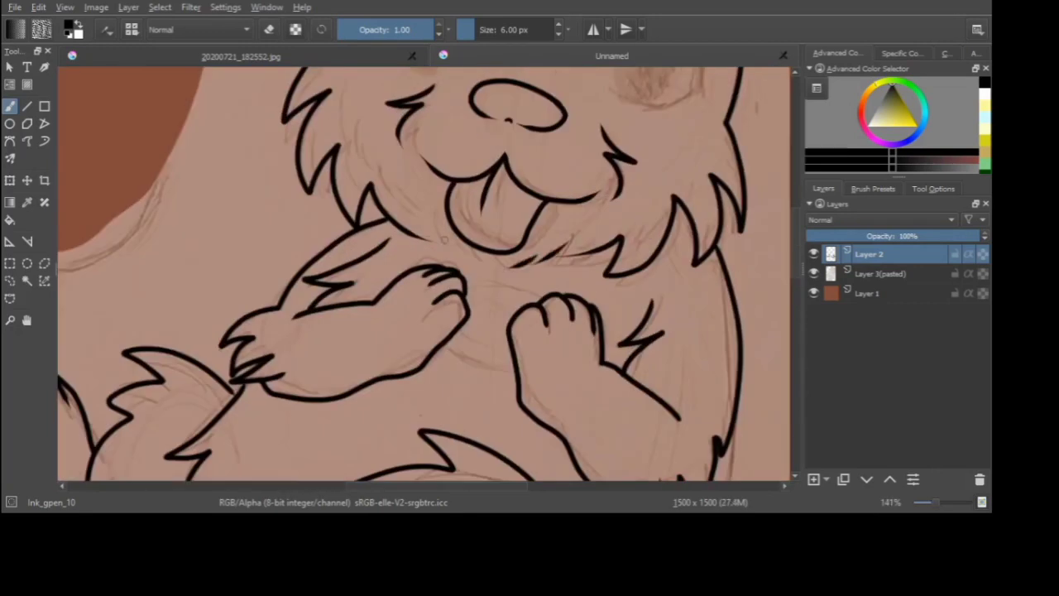
{"action": "left_click_drag", "start_coordinate": [433, 218], "coordinate": [485, 267]}
{"action": "left_click_drag", "start_coordinate": [501, 261], "coordinate": [490, 267]}
- Ink the inner ear shapes inside both ears, with an arched upper line and a slanted lower edge in each
{"action": "scroll", "coordinate": [494, 284], "scroll_direction": "down", "scroll_amount": 4}
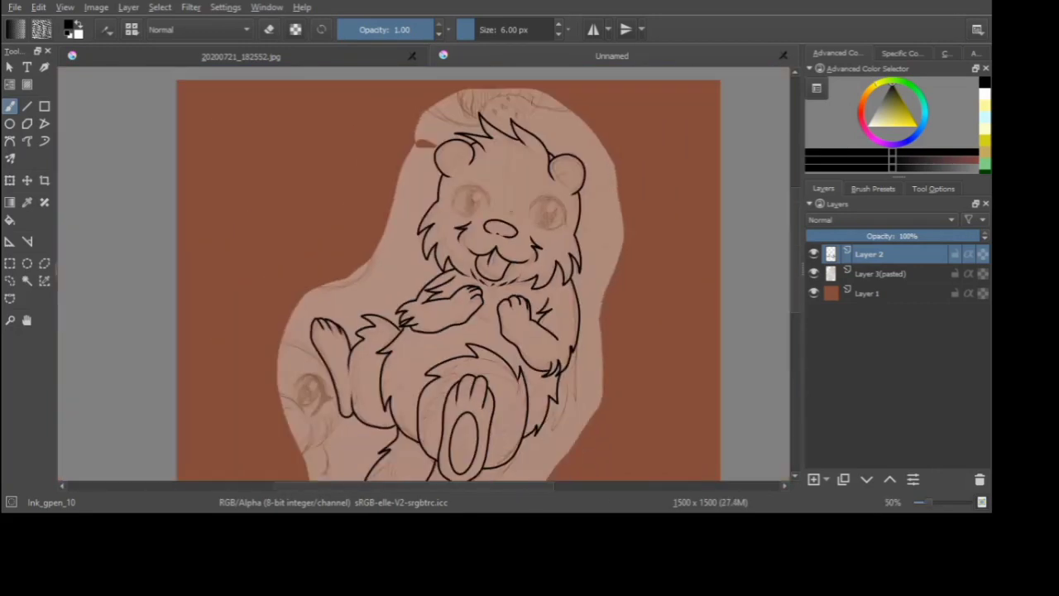
{"action": "scroll", "coordinate": [451, 162], "scroll_direction": "up", "scroll_amount": 3}
{"action": "scroll", "coordinate": [413, 165], "scroll_direction": "down", "scroll_amount": 1}
{"action": "scroll", "coordinate": [413, 165], "scroll_direction": "up", "scroll_amount": 2}
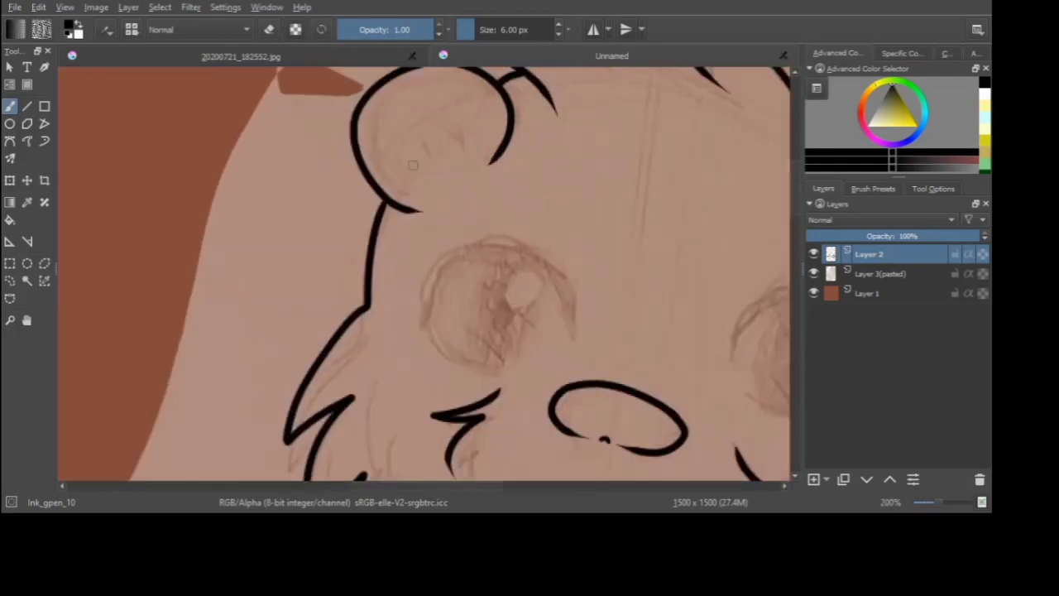
{"action": "mouse_move", "coordinate": [408, 187]}
{"action": "left_mouse_down"}
{"action": "mouse_move", "coordinate": [470, 129]}
{"action": "mouse_move", "coordinate": [394, 116]}
{"action": "left_mouse_up"}
{"action": "scroll", "coordinate": [402, 168], "scroll_direction": "down", "scroll_amount": 2}
{"action": "scroll", "coordinate": [699, 183], "scroll_direction": "up", "scroll_amount": 2}
{"action": "left_click_drag", "start_coordinate": [605, 242], "coordinate": [542, 163]}
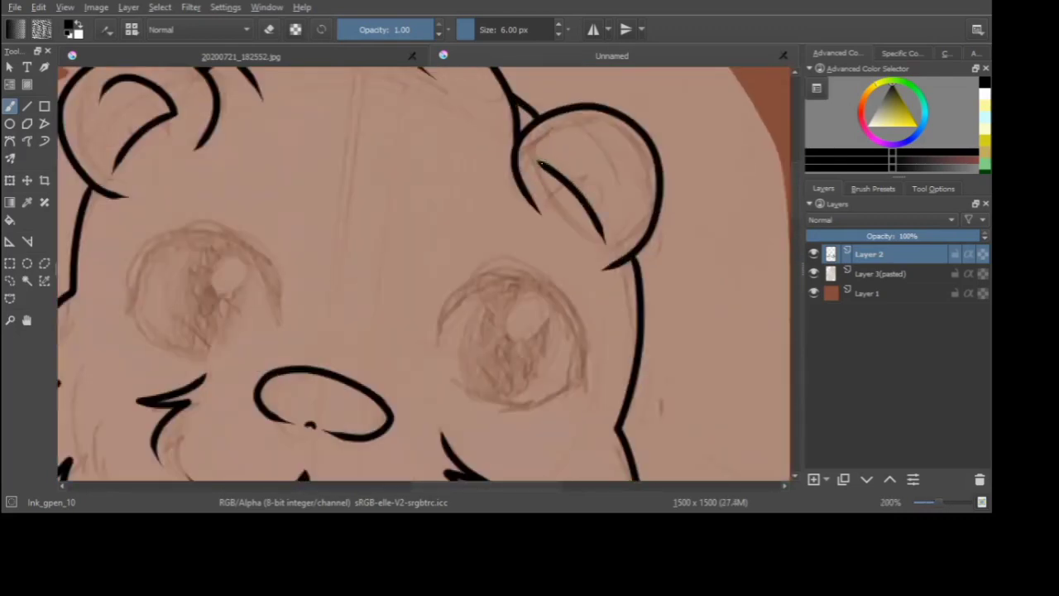
{"action": "scroll", "coordinate": [540, 166], "scroll_direction": "down", "scroll_amount": 4}
{"action": "scroll", "coordinate": [530, 199], "scroll_direction": "up", "scroll_amount": 1}
{"action": "scroll", "coordinate": [513, 191], "scroll_direction": "up", "scroll_amount": 1}
{"action": "scroll", "coordinate": [548, 223], "scroll_direction": "down", "scroll_amount": 2}
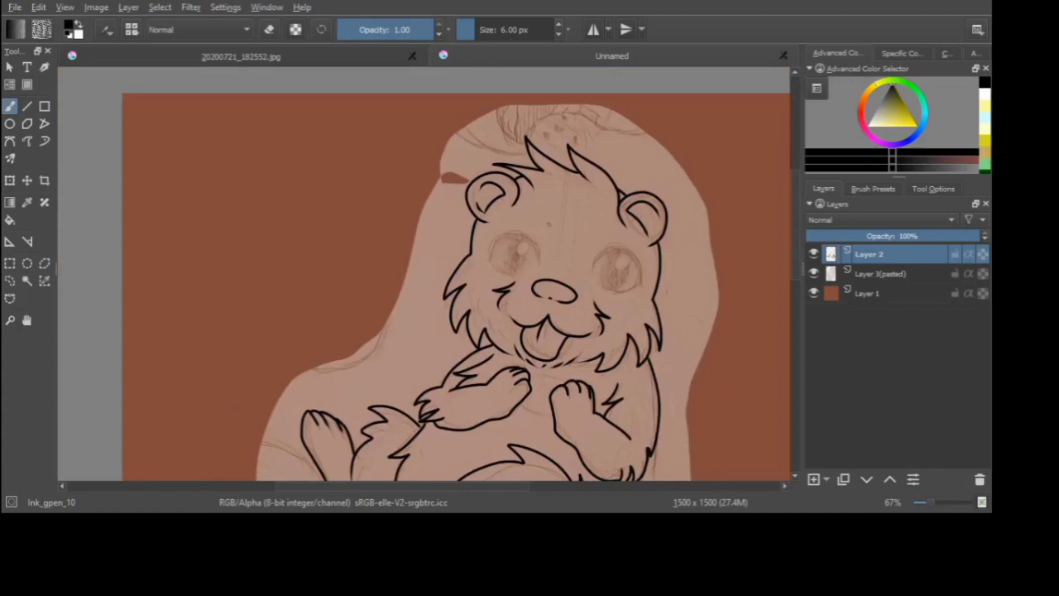
- Add short curved lines to the lower ends of the inner ear shapes in both ears
{"action": "scroll", "coordinate": [548, 224], "scroll_direction": "up", "scroll_amount": 3}
{"action": "scroll", "coordinate": [518, 336], "scroll_direction": "down", "scroll_amount": 2}
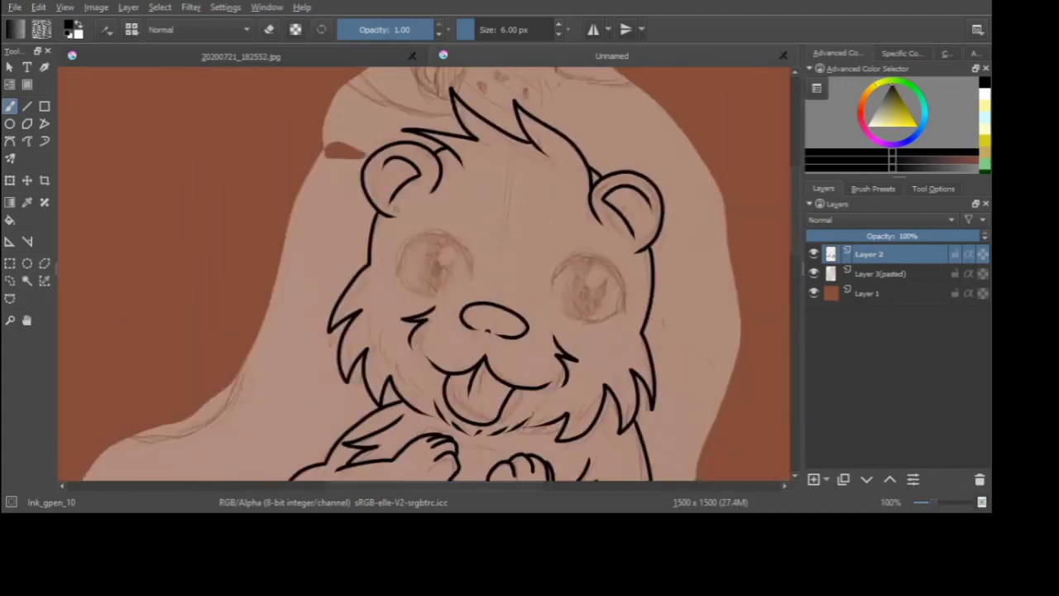
{"action": "scroll", "coordinate": [381, 198], "scroll_direction": "up", "scroll_amount": 4}
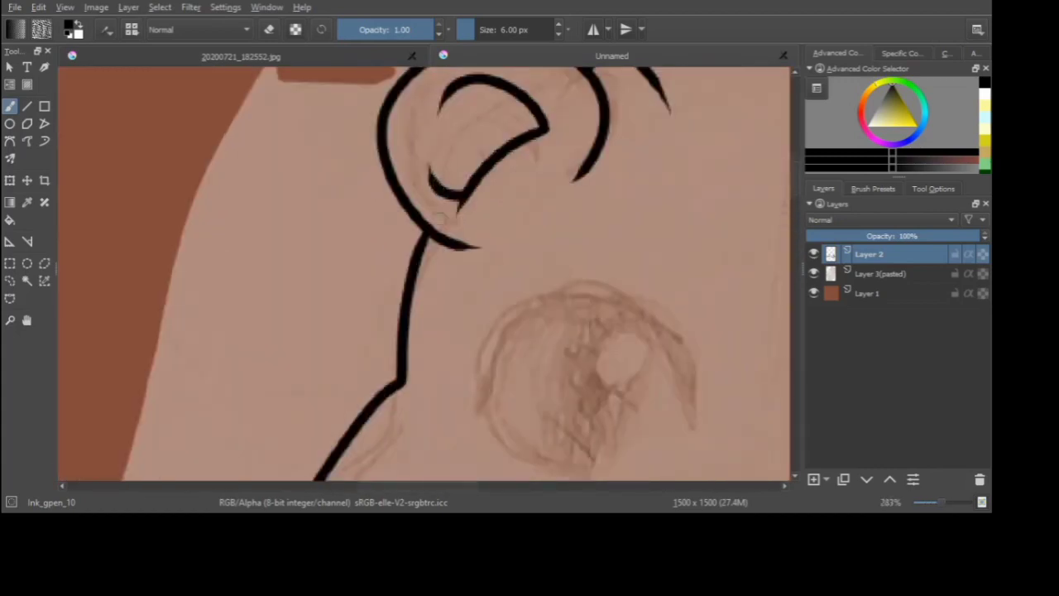
{"action": "scroll", "coordinate": [444, 187], "scroll_direction": "down", "scroll_amount": 4}
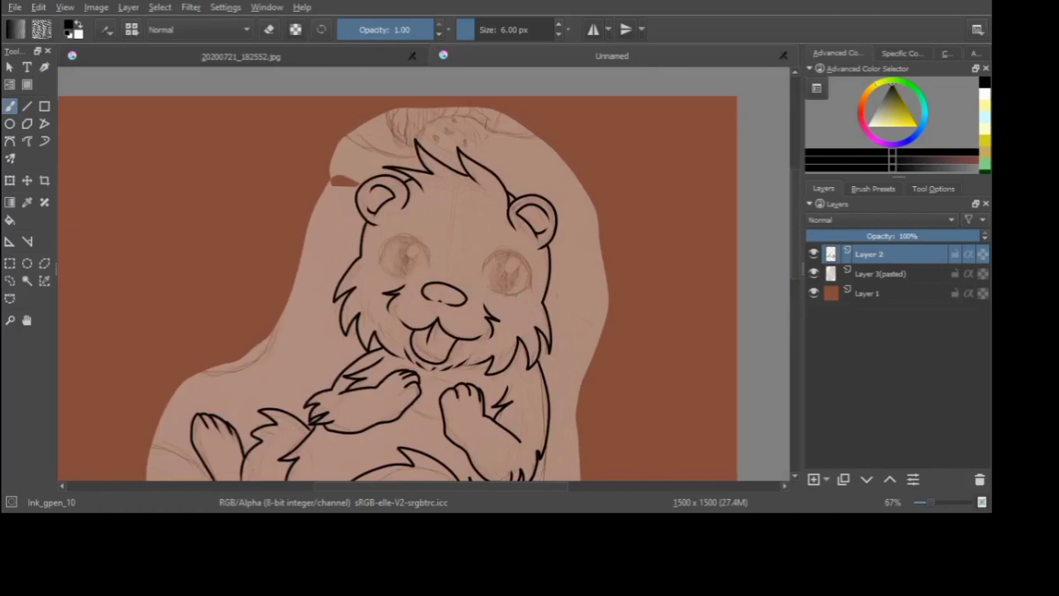
{"action": "scroll", "coordinate": [443, 225], "scroll_direction": "down", "scroll_amount": 3}
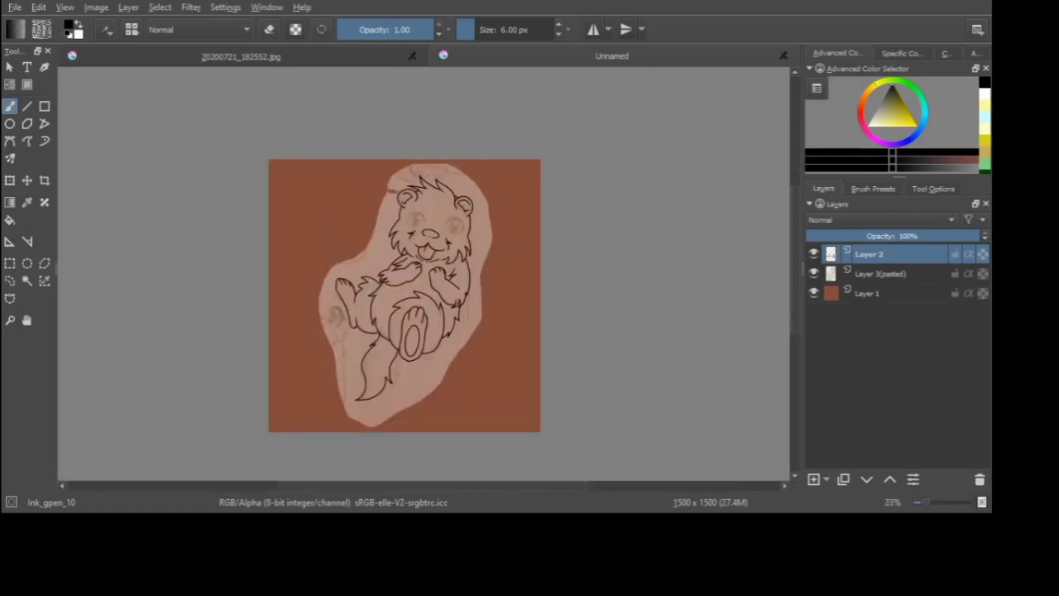
- Add a new layer and ink a thick, open outline around the left sketched eye with a 13 px brush
{"action": "scroll", "coordinate": [422, 228], "scroll_direction": "up", "scroll_amount": 4}
{"action": "left_click", "coordinate": [817, 481]}
{"action": "scroll", "coordinate": [380, 217], "scroll_direction": "up", "scroll_amount": 2}
{"action": "scroll", "coordinate": [494, 31], "scroll_direction": "up", "scroll_amount": 7}
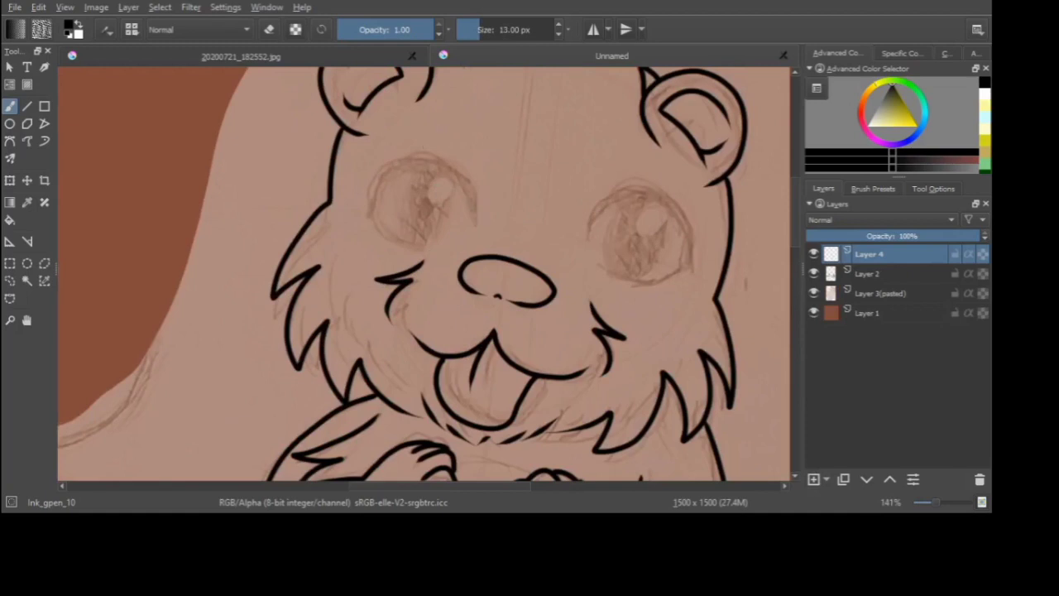
{"action": "mouse_move", "coordinate": [472, 217]}
{"action": "left_mouse_down"}
{"action": "mouse_move", "coordinate": [369, 217]}
{"action": "mouse_move", "coordinate": [436, 242]}
{"action": "left_mouse_up"}
{"action": "scroll", "coordinate": [303, 220], "scroll_direction": "up", "scroll_amount": 1}
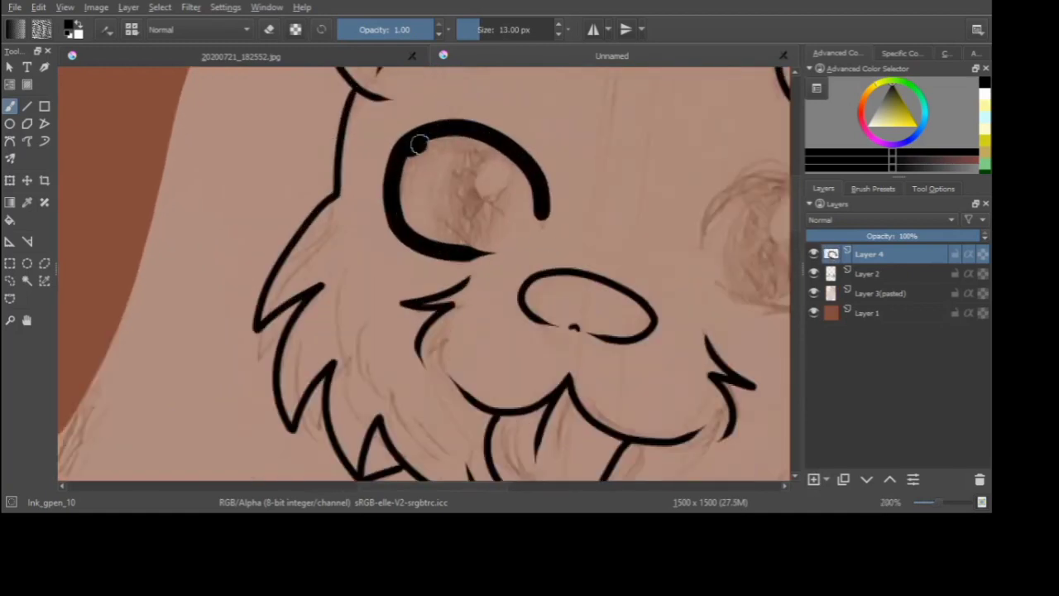
{"action": "mouse_move", "coordinate": [420, 144]}
{"action": "left_mouse_down"}
{"action": "mouse_move", "coordinate": [539, 208]}
{"action": "mouse_move", "coordinate": [398, 183]}
{"action": "mouse_move", "coordinate": [480, 243]}
{"action": "mouse_move", "coordinate": [455, 256]}
{"action": "left_mouse_up"}
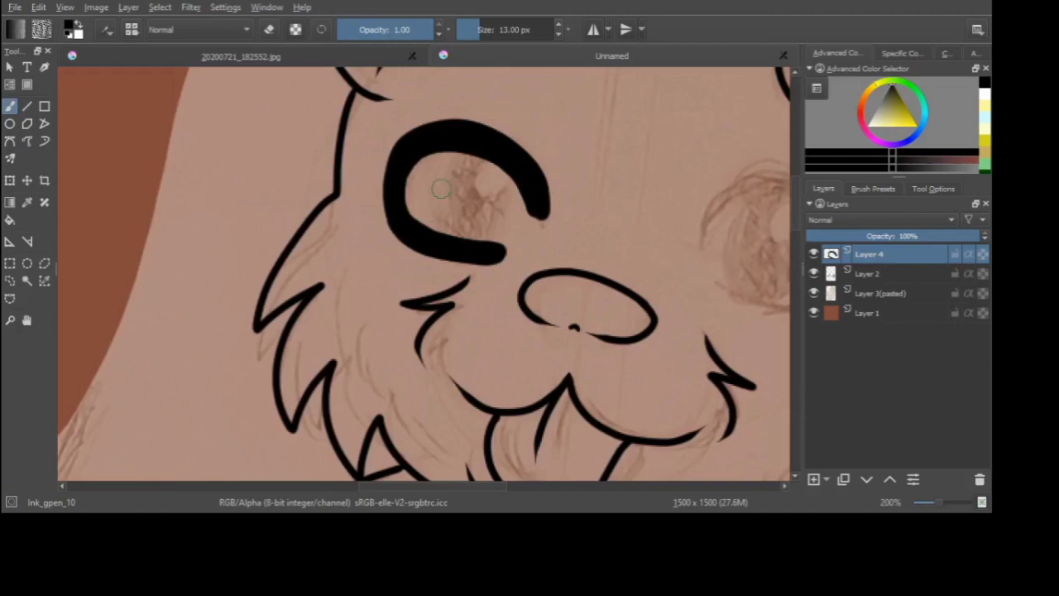
- Erase the edges and ends of the left eye outline with a 15 px eraser so both ends taper to points
{"action": "scroll", "coordinate": [441, 189], "scroll_direction": "down", "scroll_amount": 1}
{"action": "scroll", "coordinate": [472, 151], "scroll_direction": "up", "scroll_amount": 1}
{"action": "key", "text": "e"}
{"action": "left_click", "coordinate": [481, 30]}
{"action": "mouse_move", "coordinate": [518, 236]}
{"action": "left_mouse_down"}
{"action": "mouse_move", "coordinate": [444, 159]}
{"action": "mouse_move", "coordinate": [428, 174]}
{"action": "mouse_move", "coordinate": [517, 236]}
{"action": "mouse_move", "coordinate": [439, 170]}
{"action": "mouse_move", "coordinate": [409, 240]}
{"action": "mouse_move", "coordinate": [491, 163]}
{"action": "left_mouse_up"}
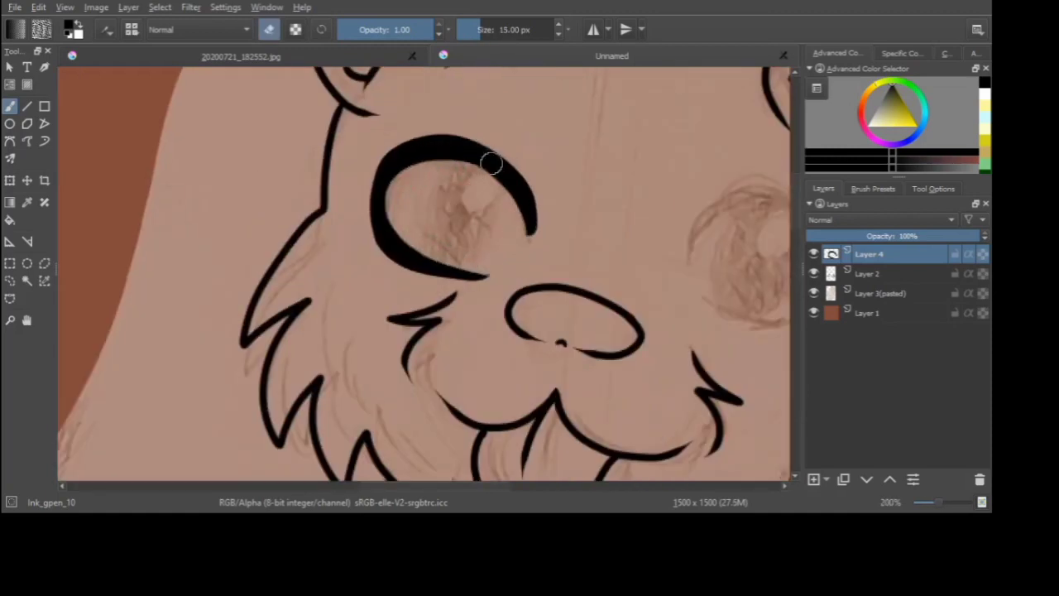
{"action": "mouse_move", "coordinate": [530, 248]}
{"action": "left_mouse_down"}
{"action": "mouse_move", "coordinate": [534, 208]}
{"action": "mouse_move", "coordinate": [426, 141]}
{"action": "left_mouse_up"}
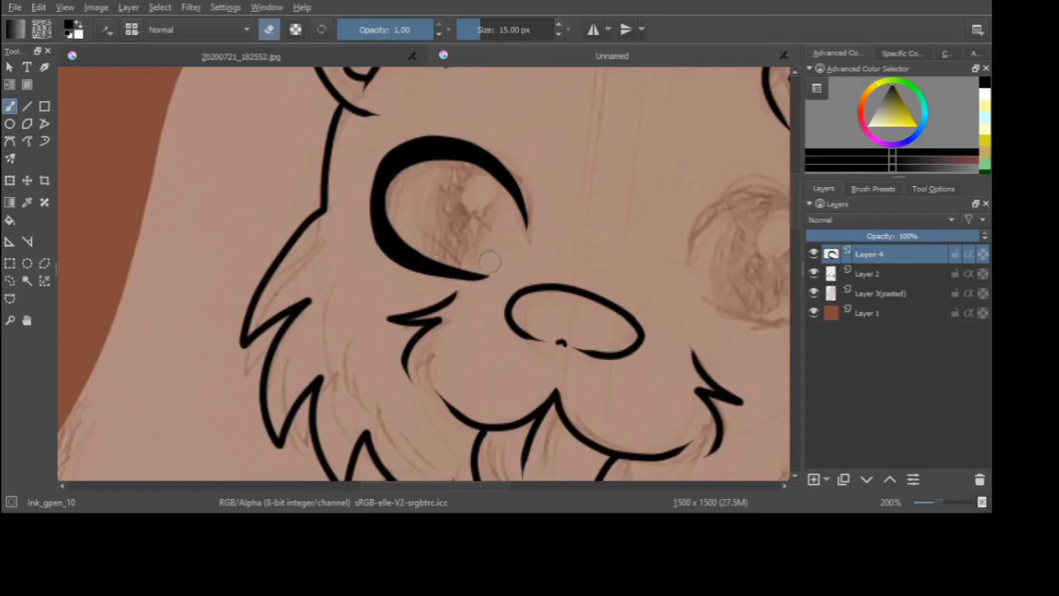
{"action": "left_click_drag", "start_coordinate": [489, 262], "coordinate": [439, 290]}
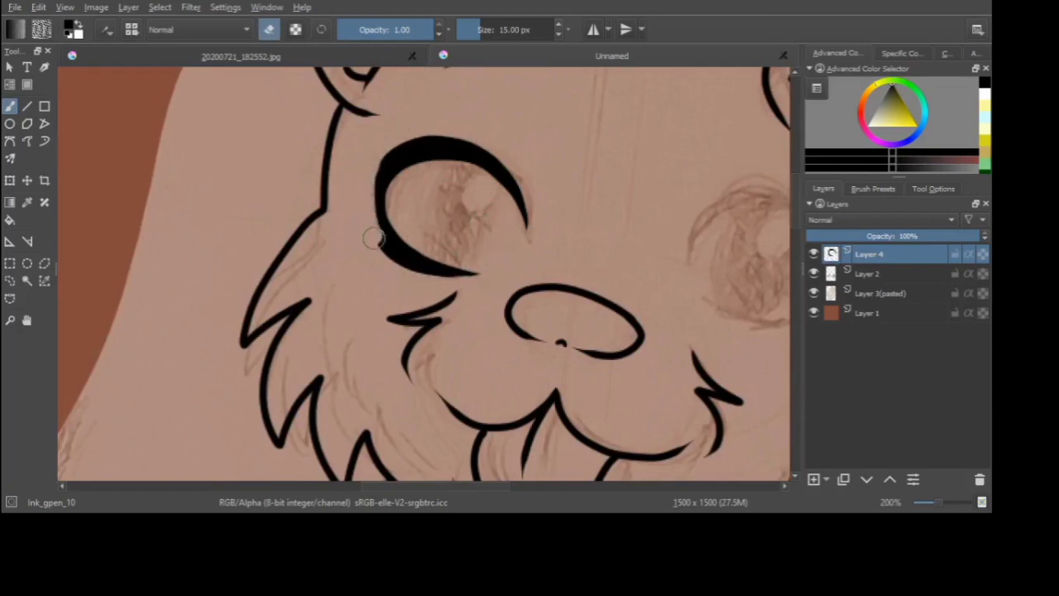
{"action": "left_click_drag", "start_coordinate": [374, 238], "coordinate": [432, 288]}
{"action": "mouse_move", "coordinate": [374, 158]}
{"action": "left_mouse_down"}
{"action": "mouse_move", "coordinate": [455, 130]}
{"action": "mouse_move", "coordinate": [502, 152]}
{"action": "mouse_move", "coordinate": [317, 250]}
{"action": "mouse_move", "coordinate": [340, 333]}
{"action": "left_mouse_up"}
- Round out the outer edge of the left eye outline at its upper-left curve with a 9 px brush
{"action": "key", "text": "e"}
{"action": "left_click", "coordinate": [476, 31]}
{"action": "scroll", "coordinate": [431, 138], "scroll_direction": "up", "scroll_amount": 2}
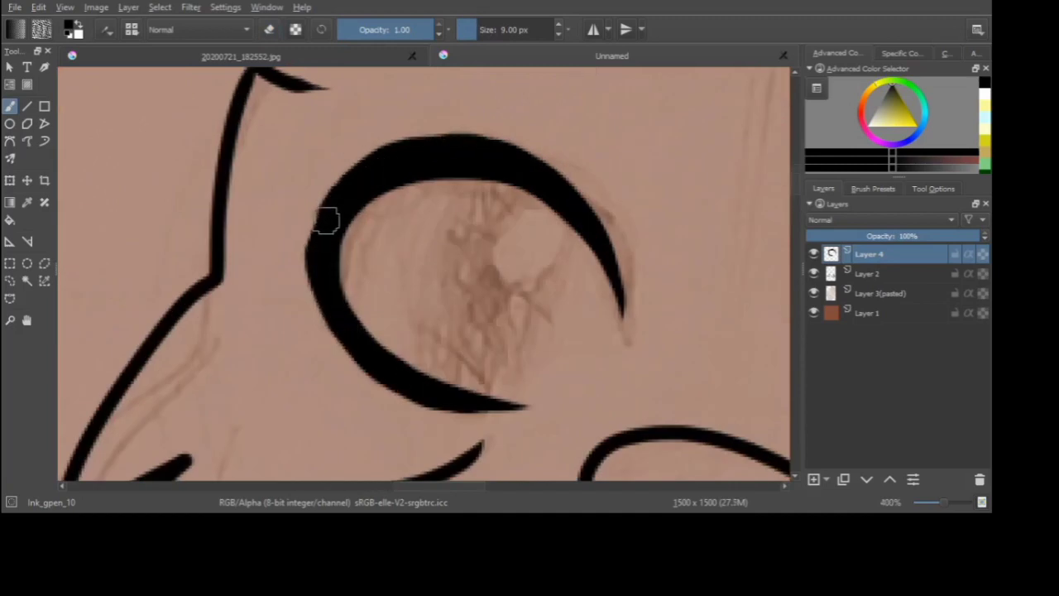
{"action": "left_click_drag", "start_coordinate": [318, 258], "coordinate": [342, 188]}
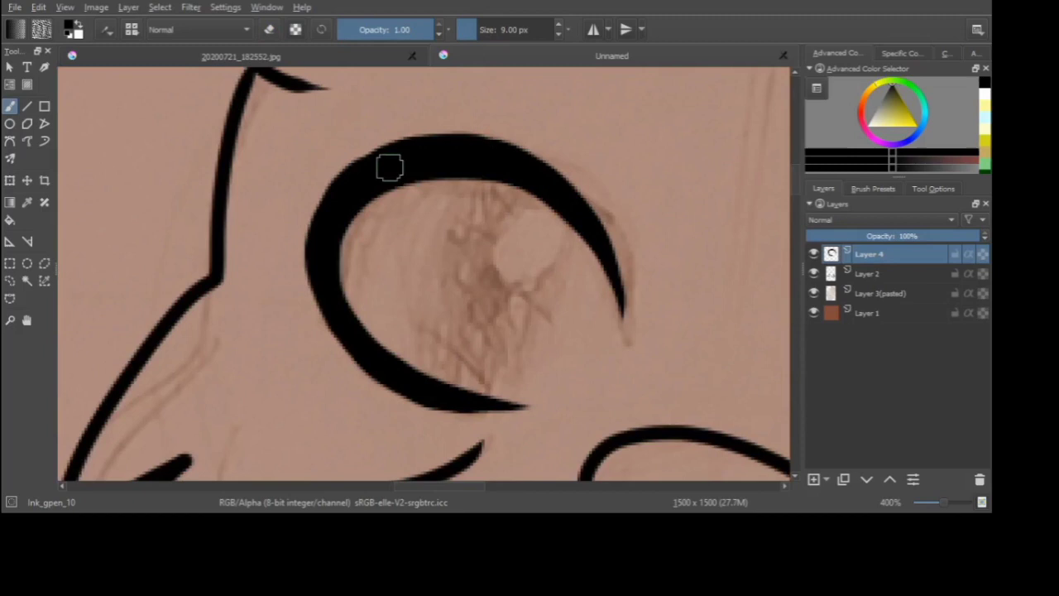
{"action": "scroll", "coordinate": [388, 227], "scroll_direction": "down", "scroll_amount": 3}
{"action": "scroll", "coordinate": [389, 227], "scroll_direction": "up", "scroll_amount": 1}
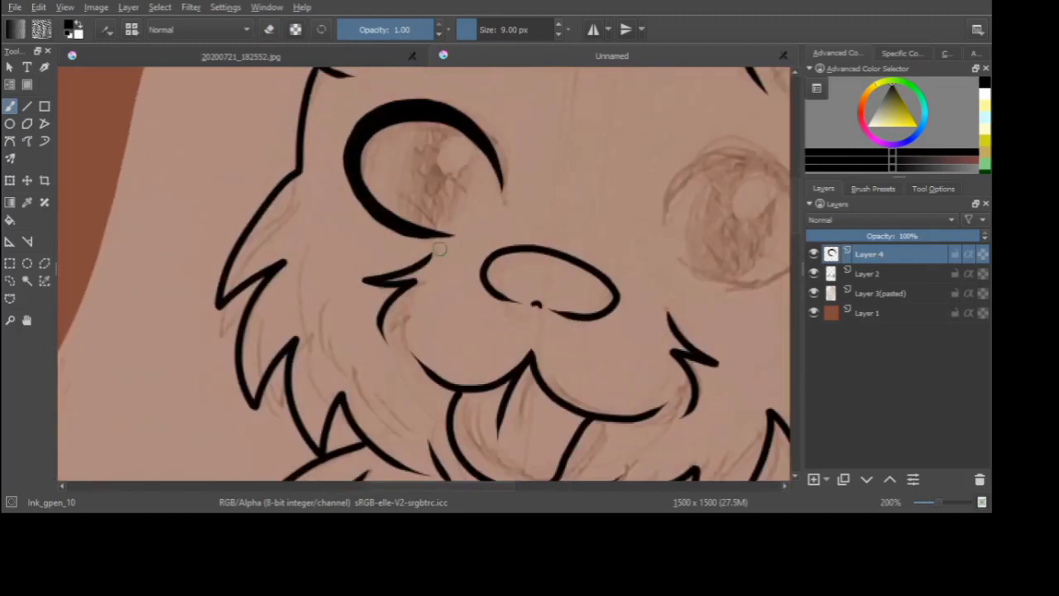
- Thin and smooth the left eye outline along its outer and inner edges with a 9 px eraser
{"action": "scroll", "coordinate": [400, 140], "scroll_direction": "up", "scroll_amount": 2}
{"action": "key", "text": "e"}
{"action": "mouse_move", "coordinate": [335, 167]}
{"action": "left_mouse_down"}
{"action": "mouse_move", "coordinate": [384, 110]}
{"action": "mouse_move", "coordinate": [503, 110]}
{"action": "left_mouse_up"}
{"action": "scroll", "coordinate": [499, 195], "scroll_direction": "down", "scroll_amount": 2}
{"action": "scroll", "coordinate": [468, 160], "scroll_direction": "up", "scroll_amount": 1}
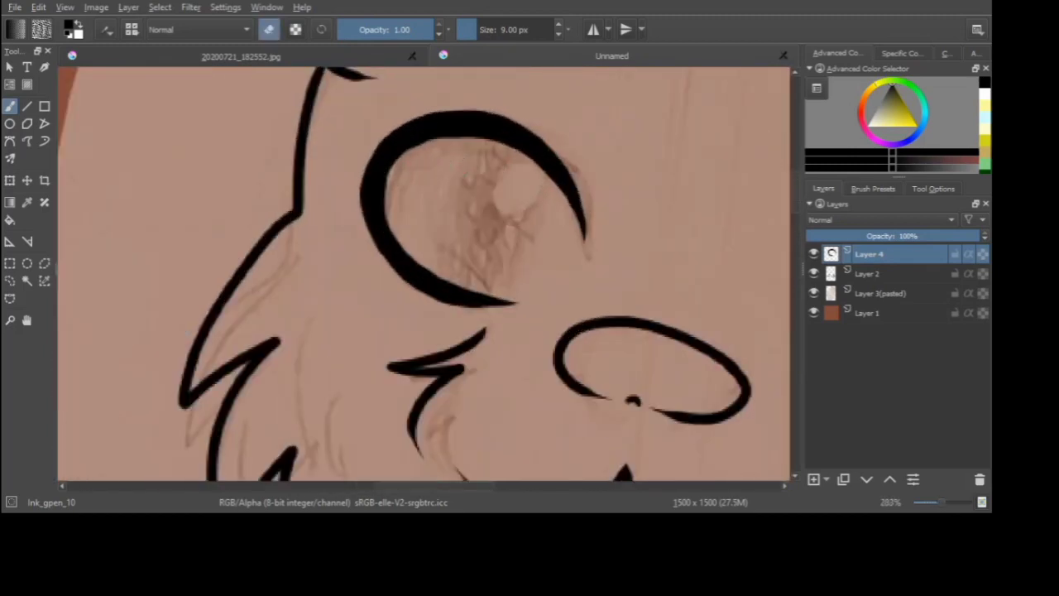
{"action": "scroll", "coordinate": [453, 181], "scroll_direction": "down", "scroll_amount": 5}
{"action": "scroll", "coordinate": [445, 183], "scroll_direction": "up", "scroll_amount": 5}
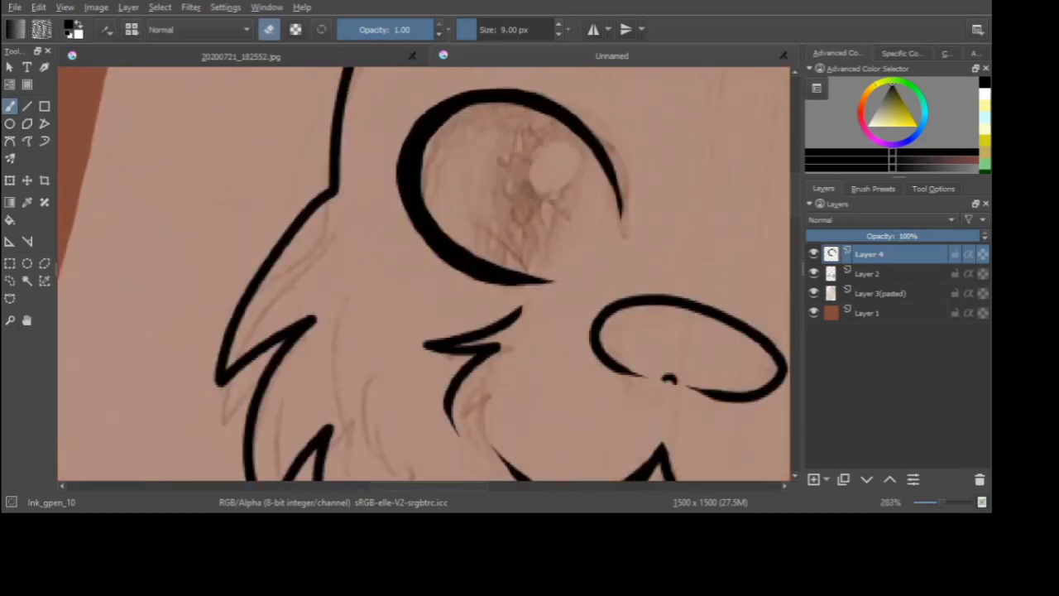
{"action": "mouse_move", "coordinate": [449, 117]}
{"action": "left_mouse_down"}
{"action": "mouse_move", "coordinate": [419, 185]}
{"action": "mouse_move", "coordinate": [513, 274]}
{"action": "mouse_move", "coordinate": [568, 275]}
{"action": "left_mouse_up"}
{"action": "scroll", "coordinate": [476, 234], "scroll_direction": "down", "scroll_amount": 4}
{"action": "scroll", "coordinate": [485, 225], "scroll_direction": "up", "scroll_amount": 2}
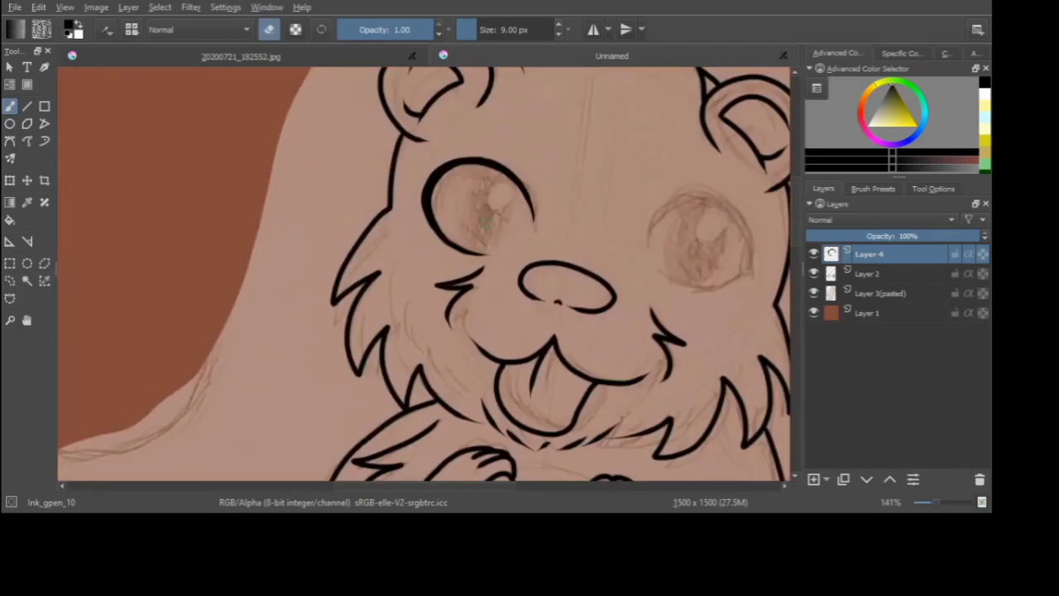
- On a new layer, draw a tall oval iris over the left eye with the Ellipse tool at 6 px
{"action": "key", "text": "Insert"}
{"action": "left_click", "coordinate": [9, 124]}
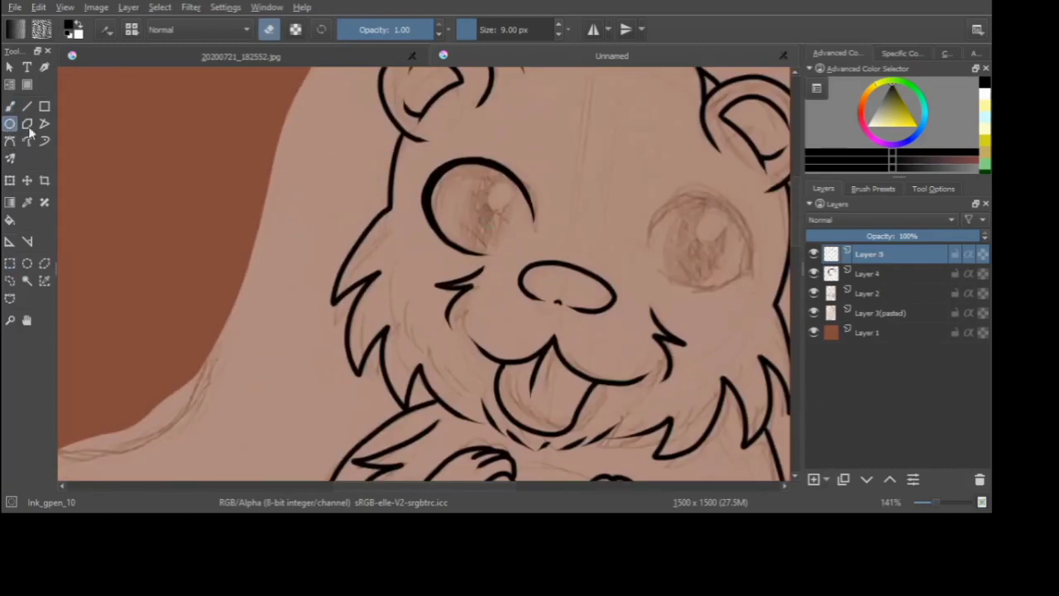
{"action": "mouse_move", "coordinate": [461, 130]}
{"action": "left_mouse_down"}
{"action": "mouse_move", "coordinate": [495, 170]}
{"action": "mouse_move", "coordinate": [528, 255]}
{"action": "left_mouse_up"}
{"action": "left_click", "coordinate": [267, 31]}
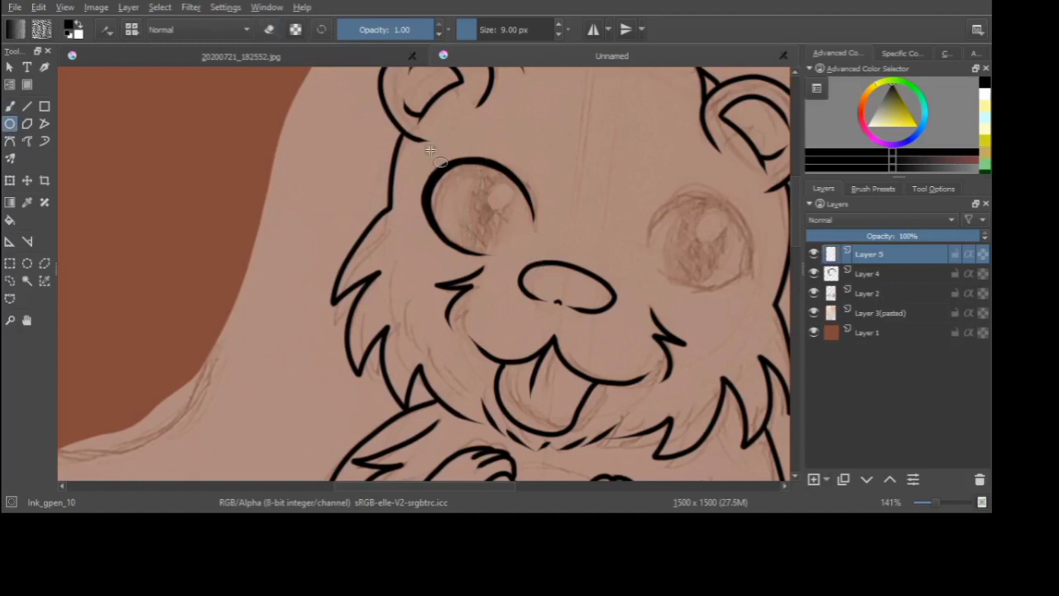
{"action": "left_click_drag", "start_coordinate": [448, 126], "coordinate": [522, 252]}
{"action": "scroll", "coordinate": [522, 31], "scroll_direction": "down", "scroll_amount": 3}
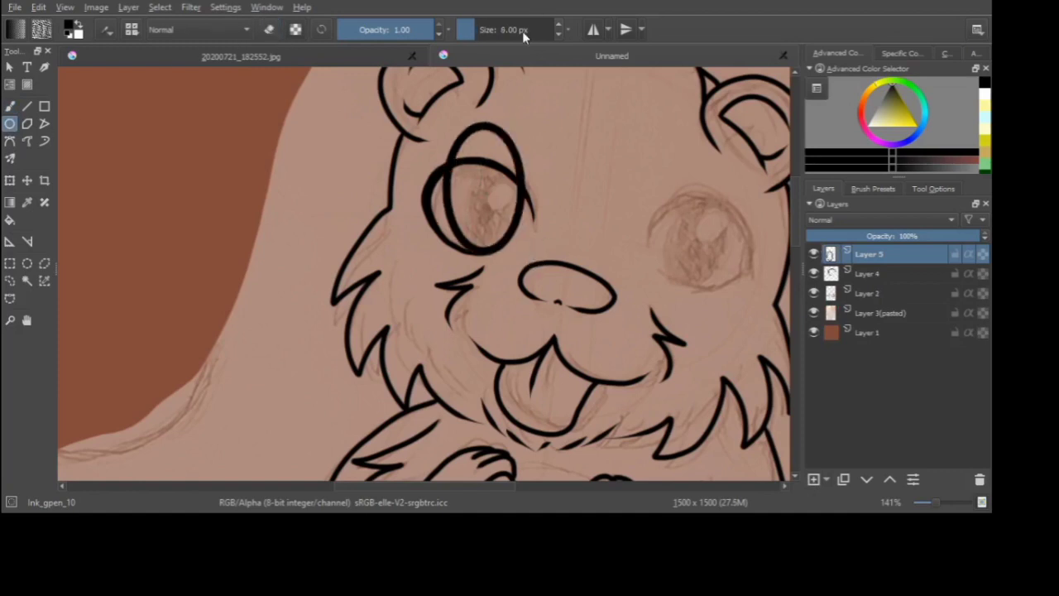
{"action": "key", "text": "ctrl+z"}
{"action": "mouse_move", "coordinate": [446, 120]}
{"action": "left_mouse_down"}
{"action": "mouse_move", "coordinate": [461, 167]}
{"action": "mouse_move", "coordinate": [521, 253]}
{"action": "left_mouse_up"}
{"action": "key", "text": "1"}
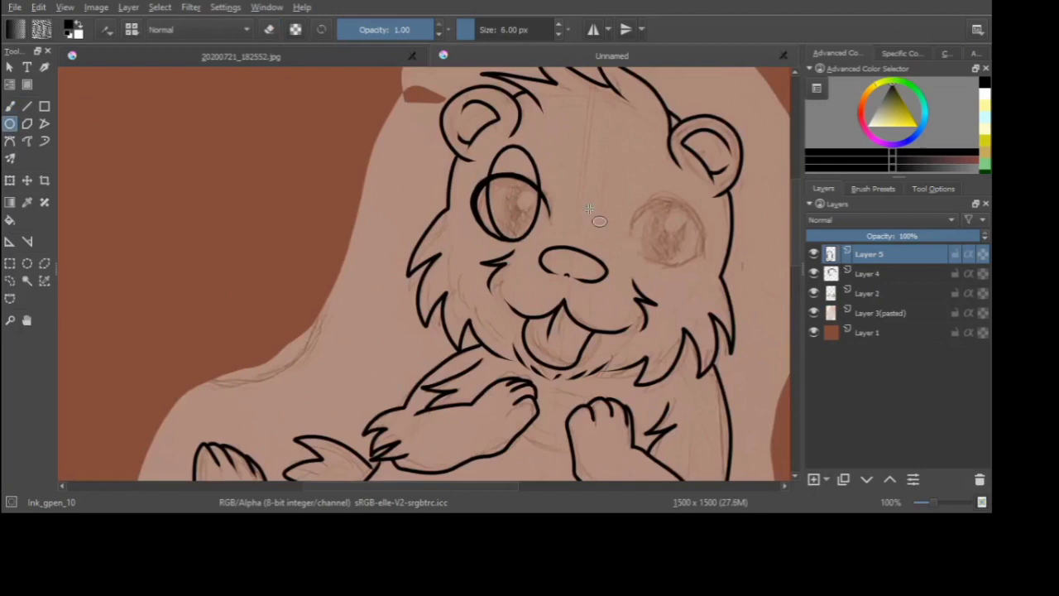
- Erase the part of the iris oval that extends above the left eye outline with a 17 px eraser
{"action": "left_click", "coordinate": [10, 106]}
{"action": "left_click", "coordinate": [268, 30]}
{"action": "scroll", "coordinate": [491, 169], "scroll_direction": "up", "scroll_amount": 2}
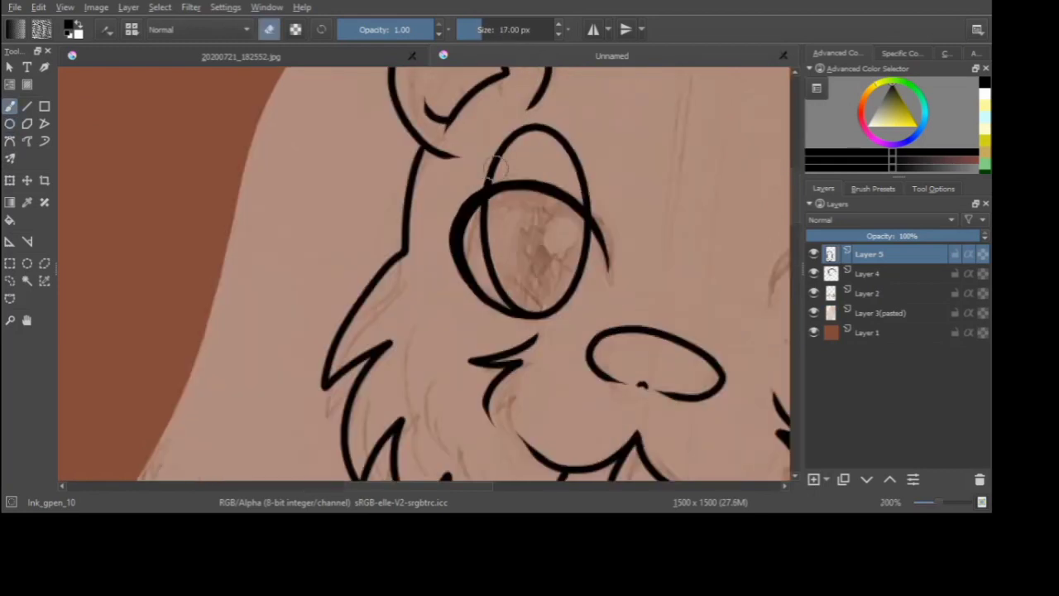
{"action": "scroll", "coordinate": [492, 173], "scroll_direction": "up", "scroll_amount": 1}
{"action": "mouse_move", "coordinate": [490, 177]}
{"action": "left_mouse_down"}
{"action": "mouse_move", "coordinate": [549, 105]}
{"action": "mouse_move", "coordinate": [605, 132]}
{"action": "mouse_move", "coordinate": [639, 214]}
{"action": "left_mouse_up"}
{"action": "scroll", "coordinate": [518, 174], "scroll_direction": "down", "scroll_amount": 1}
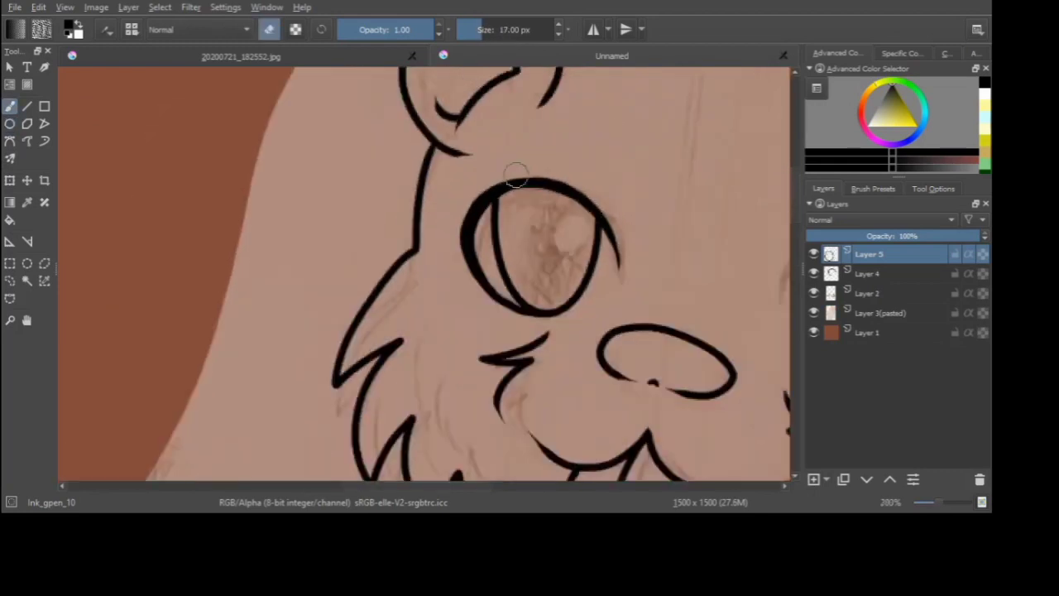
{"action": "scroll", "coordinate": [483, 205], "scroll_direction": "down", "scroll_amount": 4}
{"action": "scroll", "coordinate": [483, 211], "scroll_direction": "up", "scroll_amount": 2}
{"action": "scroll", "coordinate": [483, 207], "scroll_direction": "down", "scroll_amount": 1}
{"action": "left_click", "coordinate": [269, 30]}
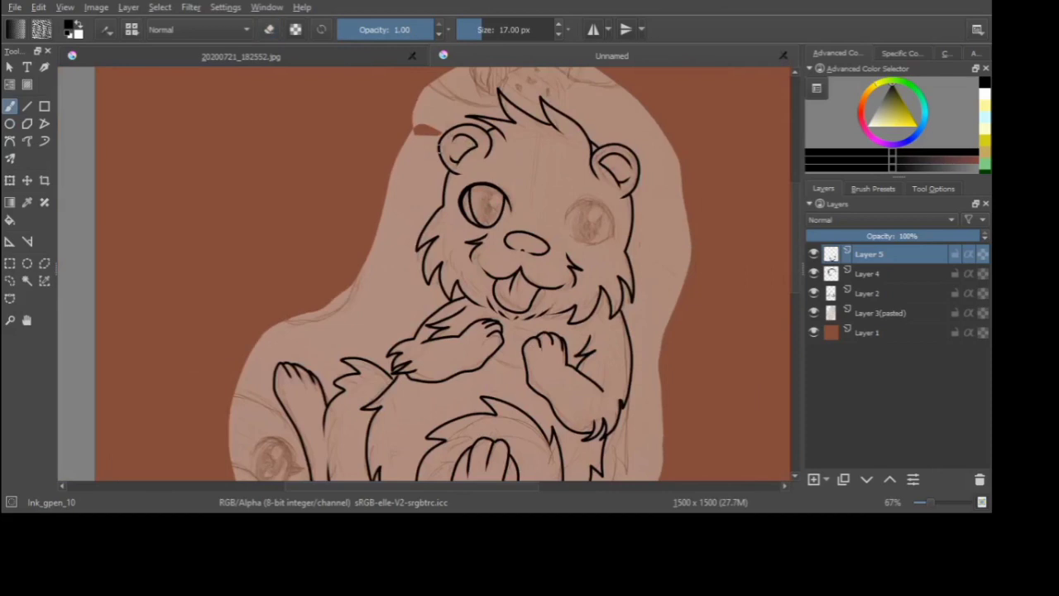
- Select the inked left eye with a freehand selection, merge Layer 5 into Layer 4, and copy the eye
{"action": "left_click", "coordinate": [10, 283]}
{"action": "scroll", "coordinate": [482, 171], "scroll_direction": "up", "scroll_amount": 1}
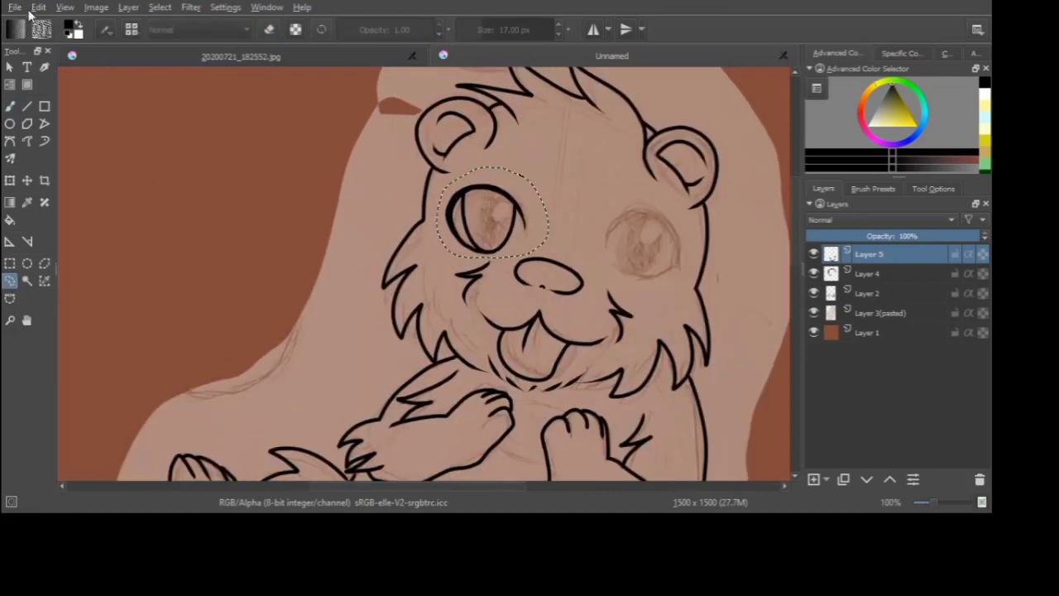
{"action": "left_click", "coordinate": [187, 218]}
{"action": "key", "text": "m"}
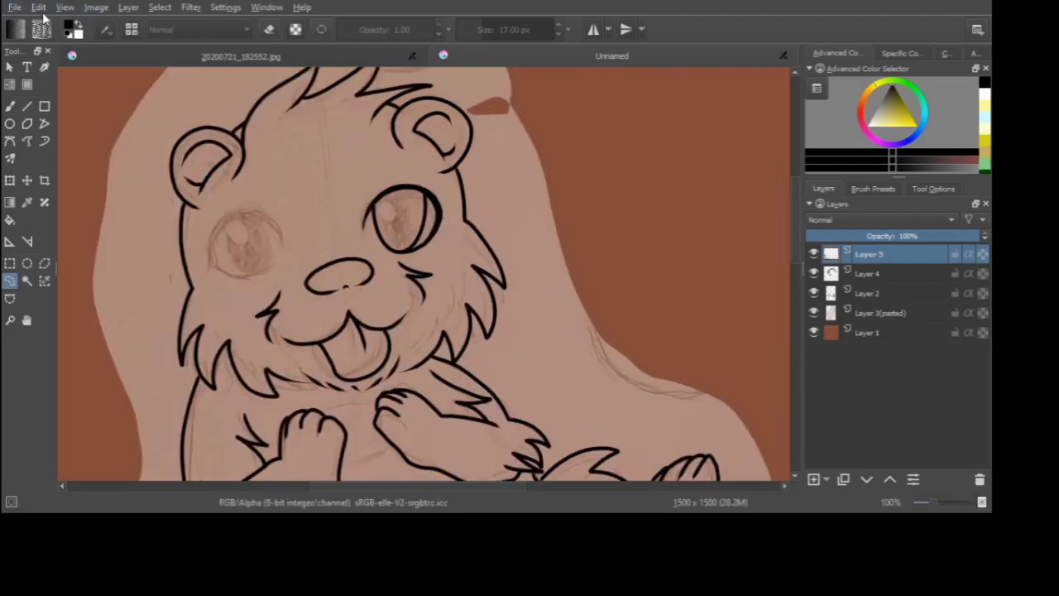
{"action": "key", "text": "m"}
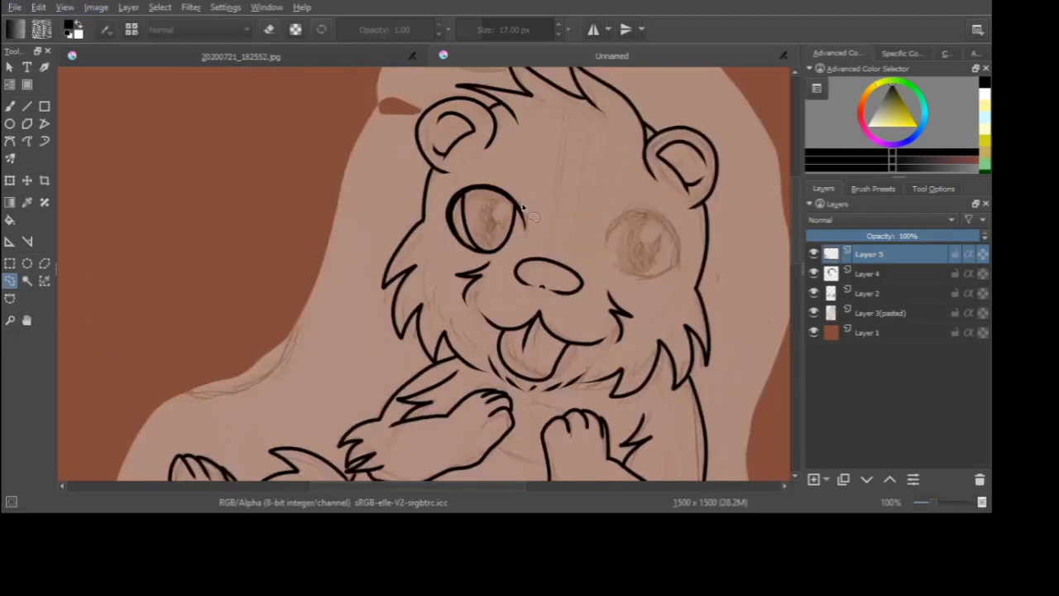
{"action": "key", "text": "ctrl+z"}
{"action": "key", "text": "ctrl+e"}
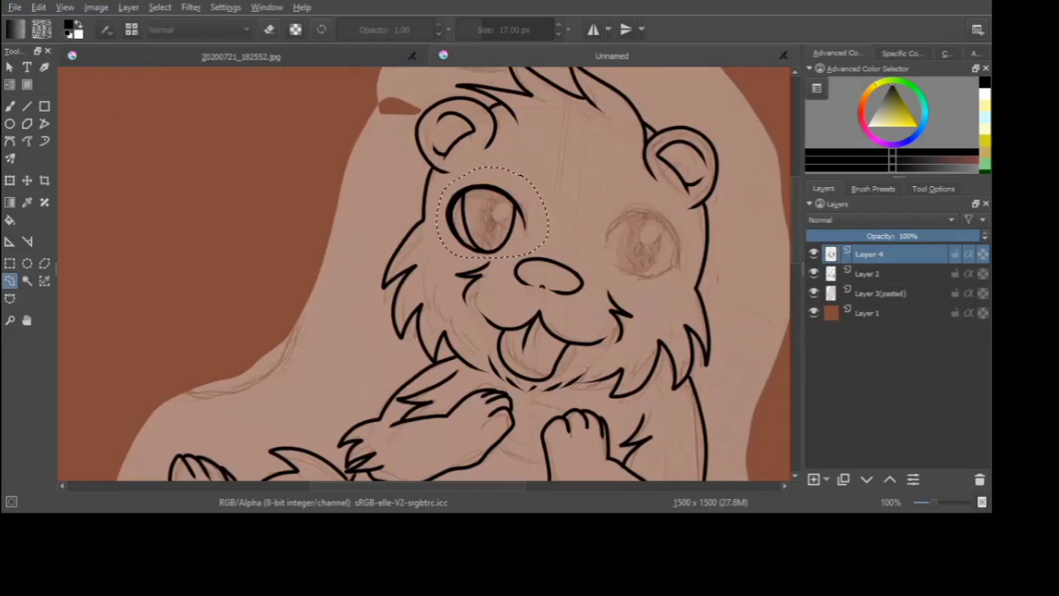
{"action": "left_click", "coordinate": [39, 7]}
{"action": "key", "text": "ctrl+shift+a"}
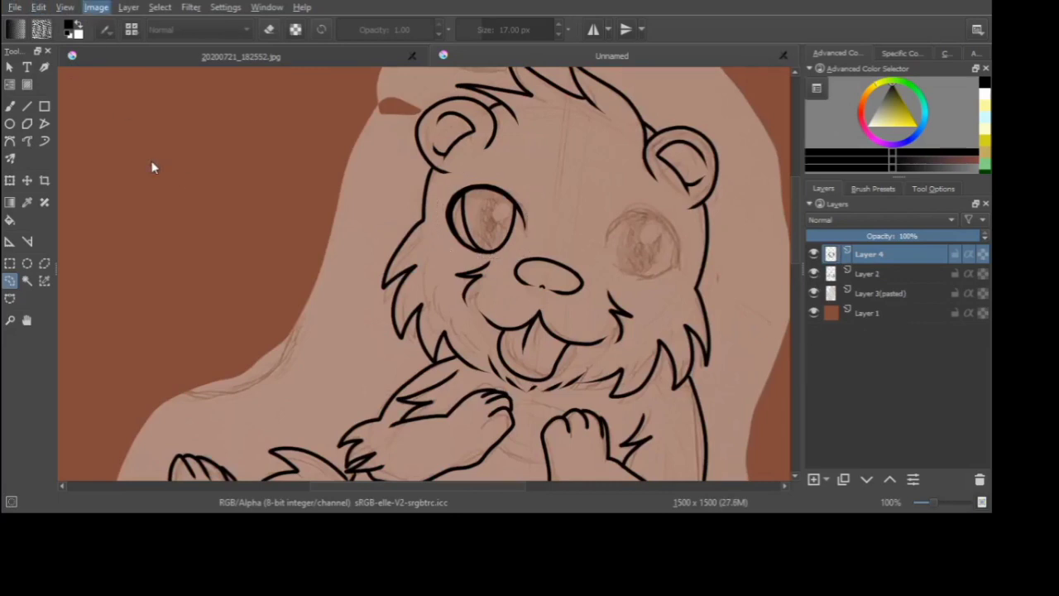
- Paste the copied eye, mirror it horizontally, and rotate it into place over the other sketched eye
{"action": "key", "text": "m"}
{"action": "key", "text": "ctrl+v"}
{"action": "key", "text": "ctrl+t"}
{"action": "left_click_drag", "start_coordinate": [501, 234], "coordinate": [264, 260]}
{"action": "left_click_drag", "start_coordinate": [275, 336], "coordinate": [348, 337]}
{"action": "left_click_drag", "start_coordinate": [282, 245], "coordinate": [301, 252]}
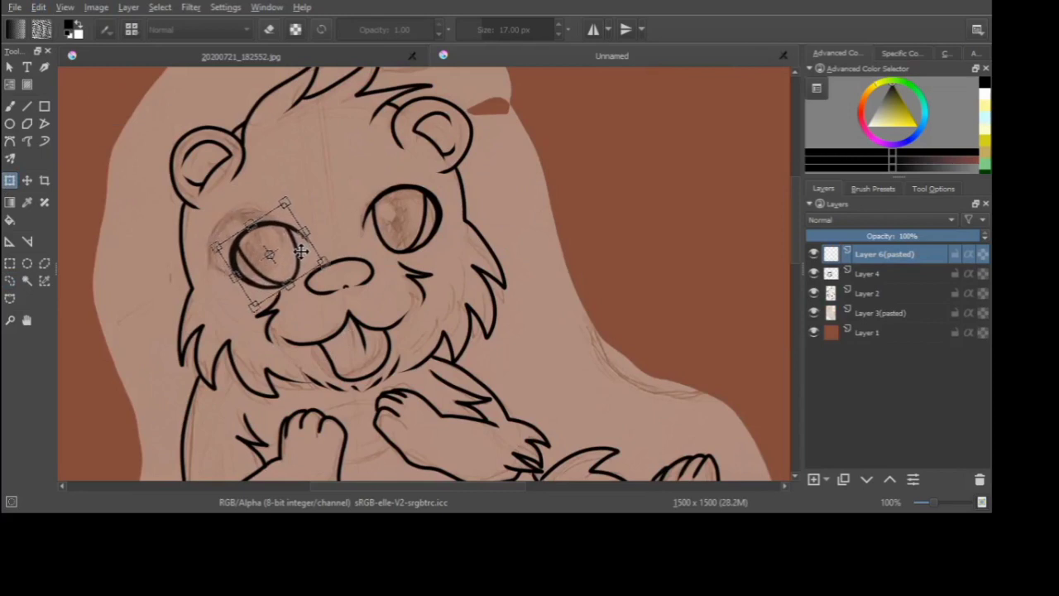
- Refine the pasted eye's tilt and position over the sketched eye and apply the transform
{"action": "scroll", "coordinate": [300, 251], "scroll_direction": "down", "scroll_amount": 1}
{"action": "scroll", "coordinate": [364, 252], "scroll_direction": "up", "scroll_amount": 1}
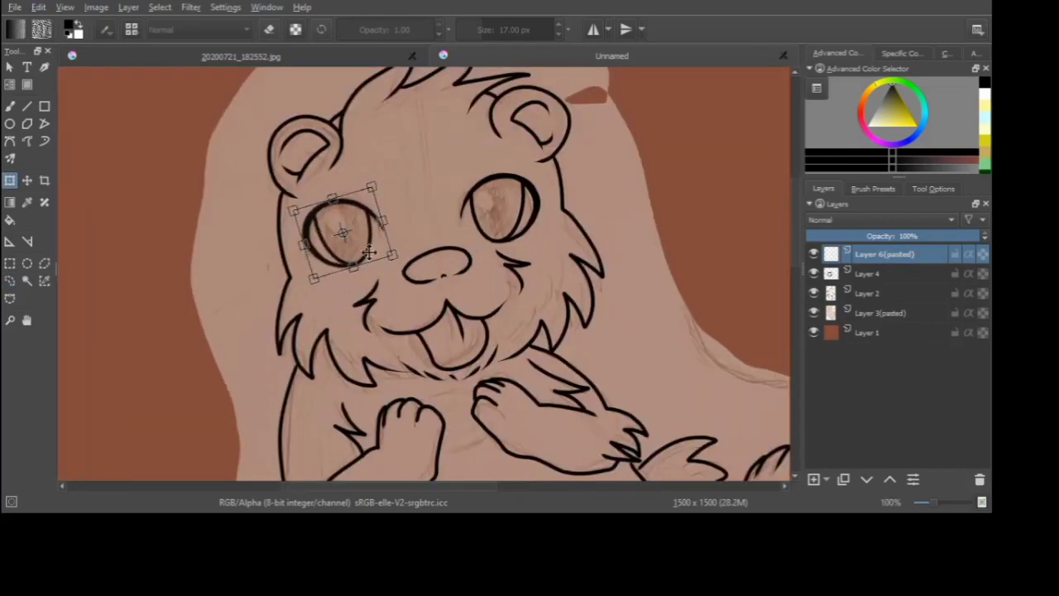
{"action": "mouse_move", "coordinate": [369, 252]}
{"action": "left_mouse_down"}
{"action": "mouse_move", "coordinate": [423, 248]}
{"action": "mouse_move", "coordinate": [369, 243]}
{"action": "left_mouse_up"}
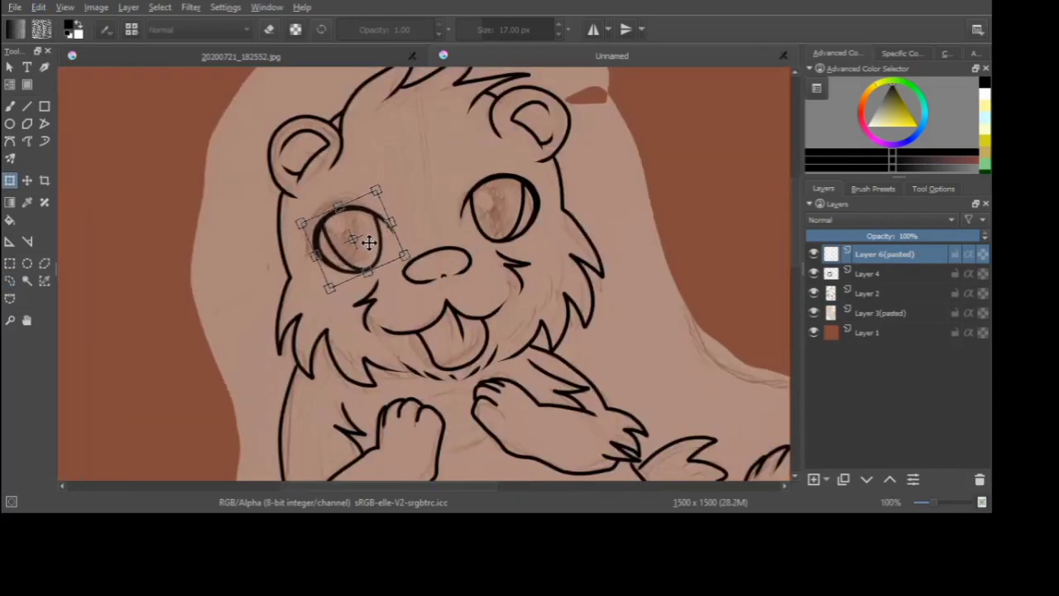
{"action": "key", "text": "b"}
{"action": "scroll", "coordinate": [626, 299], "scroll_direction": "down", "scroll_amount": 2}
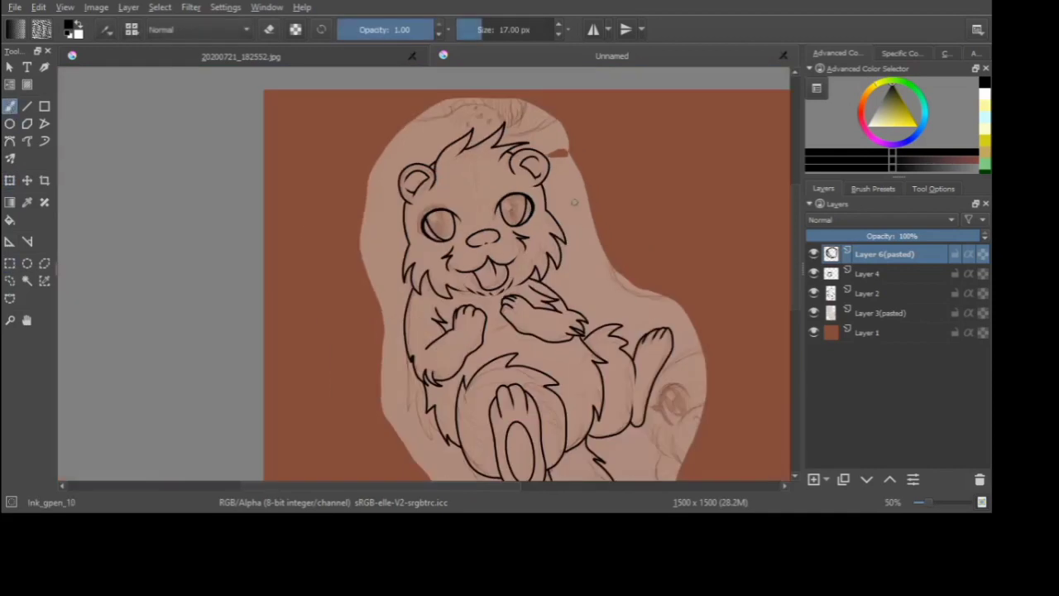
- Shift the pasted eye slightly outward and down, apply the transform, and compare both eyes across the whole drawing
{"action": "scroll", "coordinate": [478, 216], "scroll_direction": "up", "scroll_amount": 2}
{"action": "key", "text": "ctrl+t"}
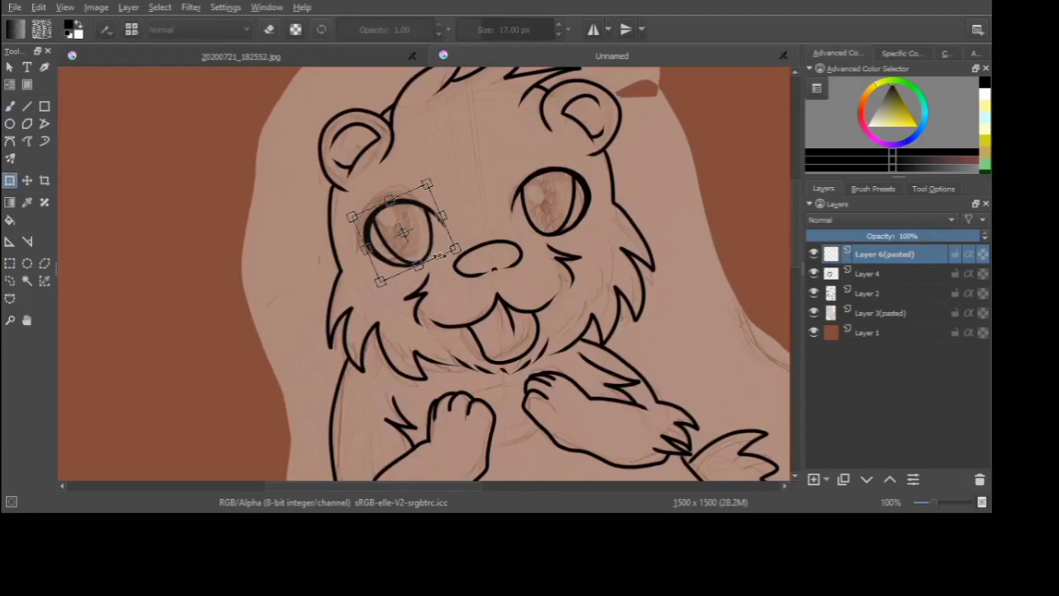
{"action": "left_click_drag", "start_coordinate": [427, 248], "coordinate": [418, 246]}
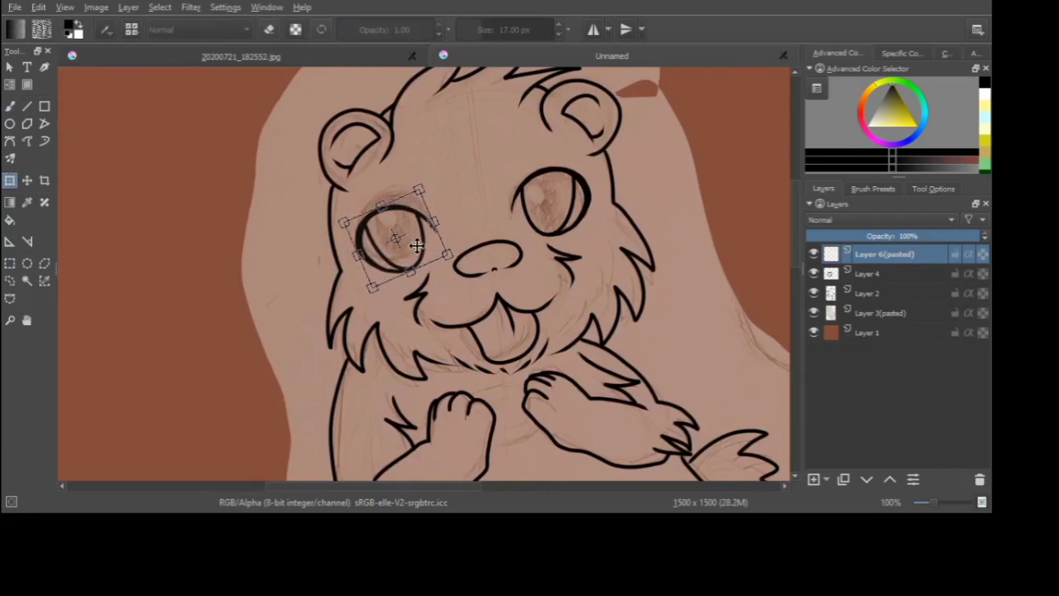
{"action": "scroll", "coordinate": [479, 134], "scroll_direction": "down", "scroll_amount": 2}
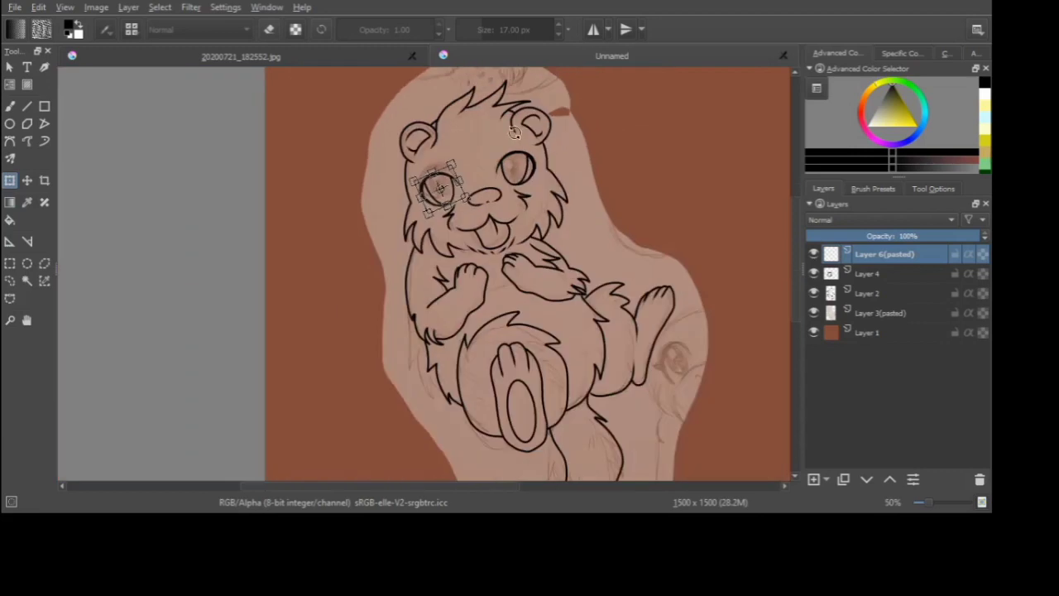
{"action": "scroll", "coordinate": [514, 132], "scroll_direction": "up", "scroll_amount": 2}
{"action": "scroll", "coordinate": [417, 242], "scroll_direction": "down", "scroll_amount": 2}
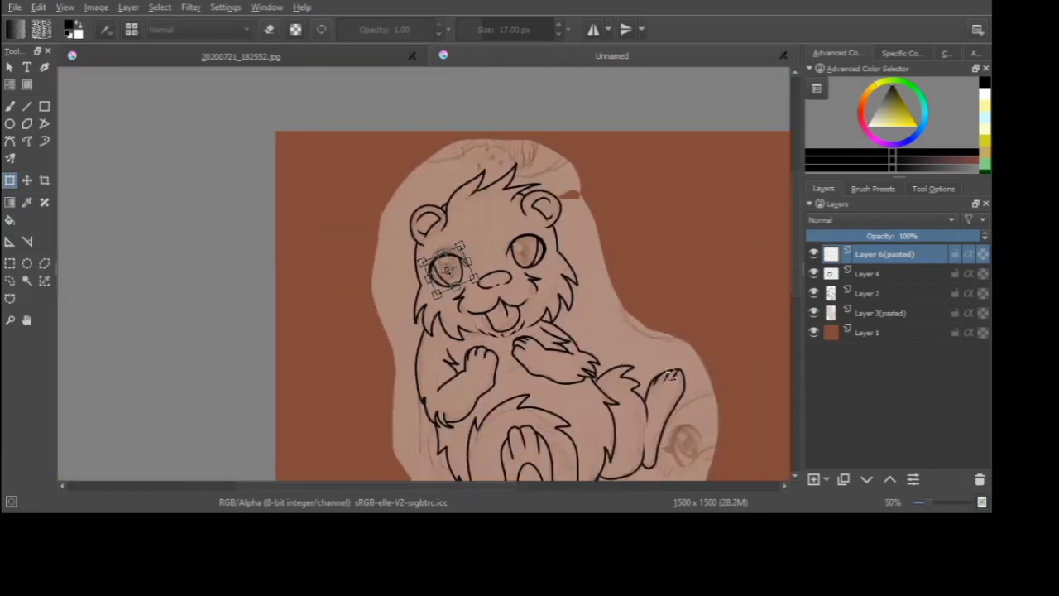
{"action": "left_click", "coordinate": [10, 106]}
{"action": "scroll", "coordinate": [561, 245], "scroll_direction": "down", "scroll_amount": 2}
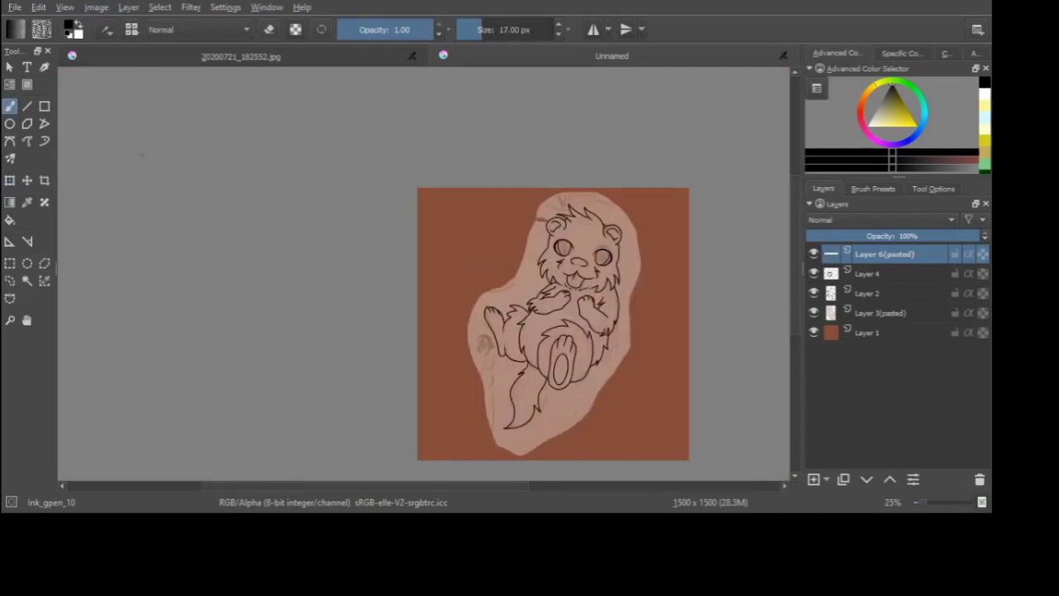
{"action": "scroll", "coordinate": [654, 180], "scroll_direction": "up", "scroll_amount": 4}
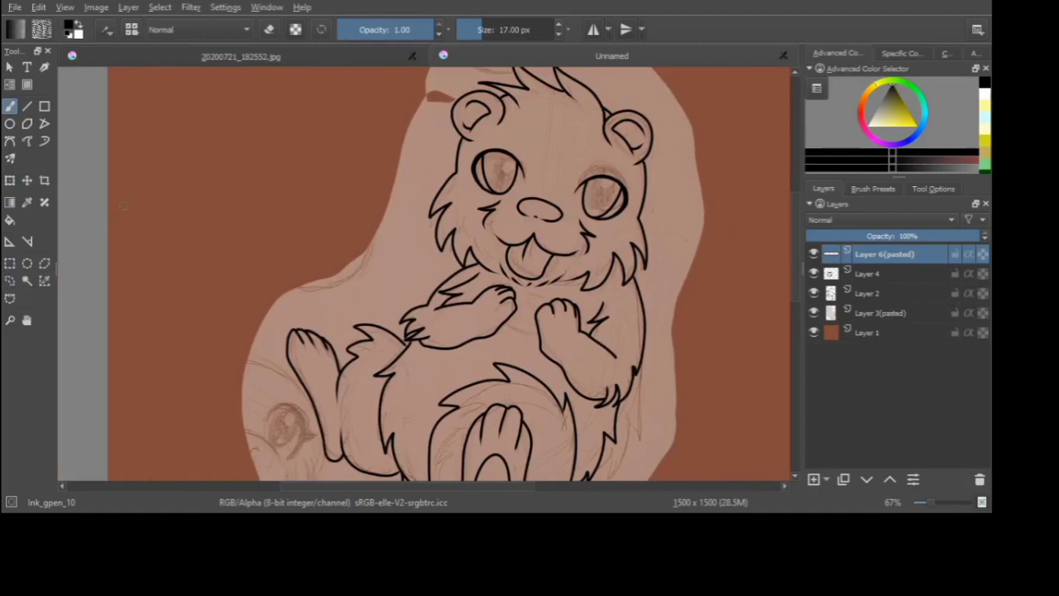
- Move the original inked eye on Layer 4 slightly upward with a transform
{"action": "left_click", "coordinate": [865, 274]}
{"action": "key", "text": "ctrl+t"}
{"action": "scroll", "coordinate": [624, 178], "scroll_direction": "up", "scroll_amount": 2}
{"action": "left_click_drag", "start_coordinate": [371, 186], "coordinate": [383, 170]}
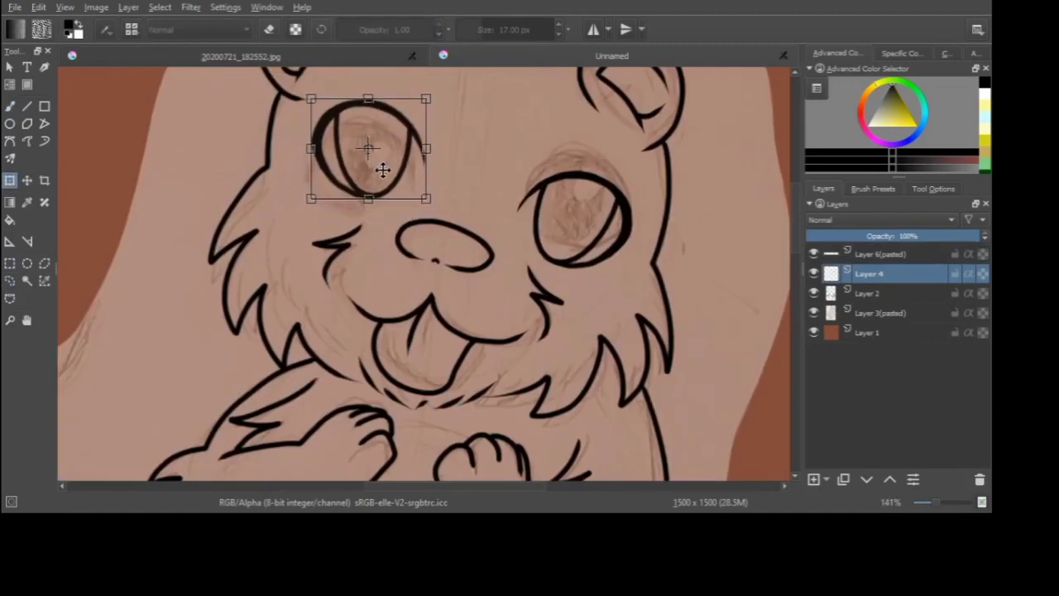
- Raise the mirrored eye on Layer 6(pasted) to match the original eye and apply the transform
{"action": "left_click", "coordinate": [848, 257]}
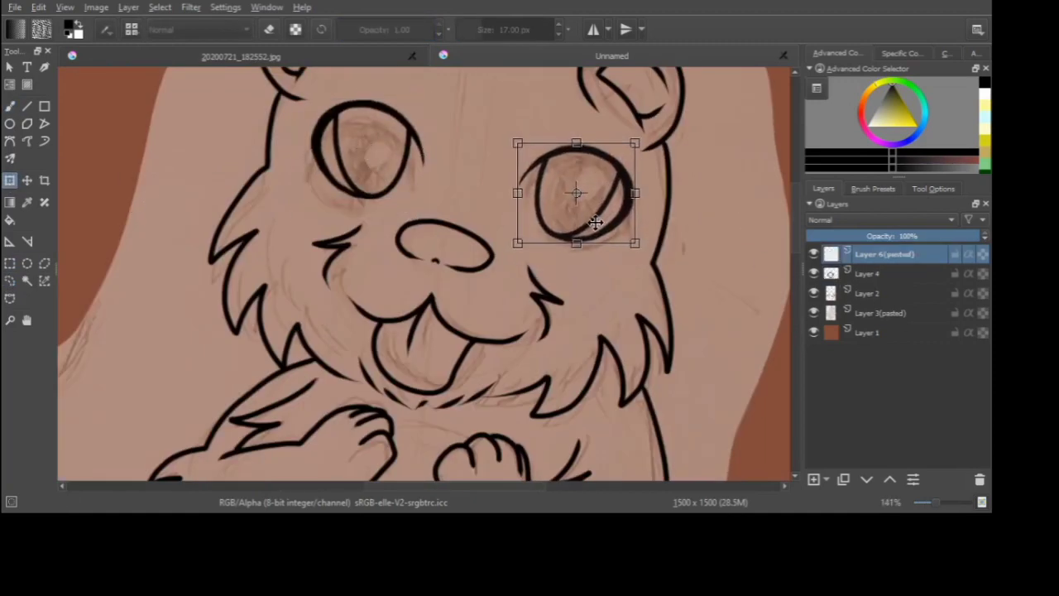
{"action": "scroll", "coordinate": [592, 221], "scroll_direction": "down", "scroll_amount": 3}
{"action": "scroll", "coordinate": [658, 246], "scroll_direction": "up", "scroll_amount": 3}
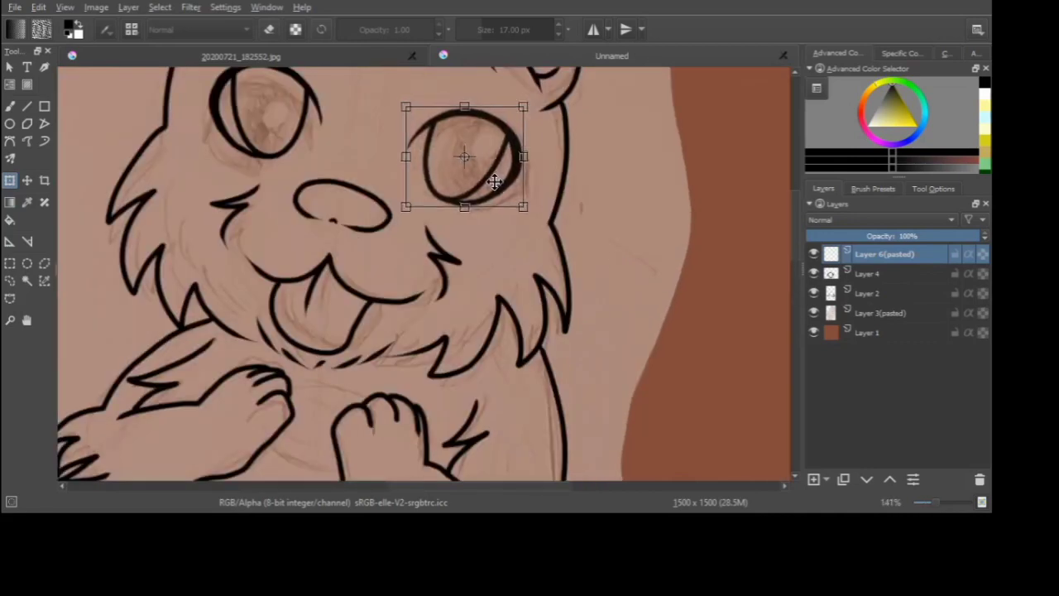
{"action": "scroll", "coordinate": [576, 269], "scroll_direction": "down", "scroll_amount": 3}
{"action": "key", "text": "ctrl+r"}
{"action": "scroll", "coordinate": [273, 281], "scroll_direction": "down", "scroll_amount": 3}
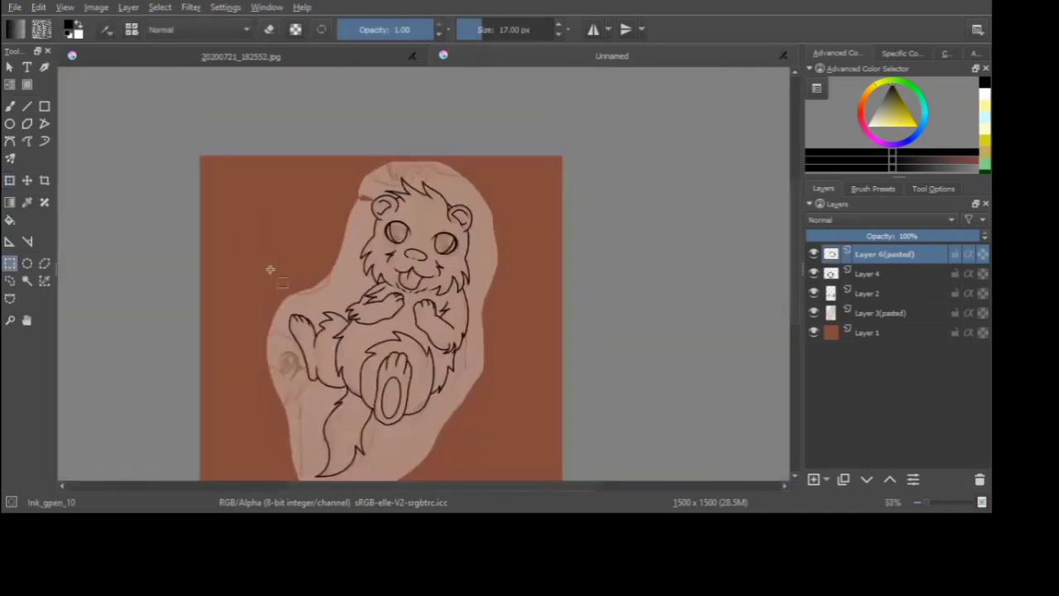
- Hide the pencil sketch on Layer 3(pasted) and check the line art in mirrored and normal view
{"action": "left_click", "coordinate": [814, 312]}
{"action": "key", "text": "m"}
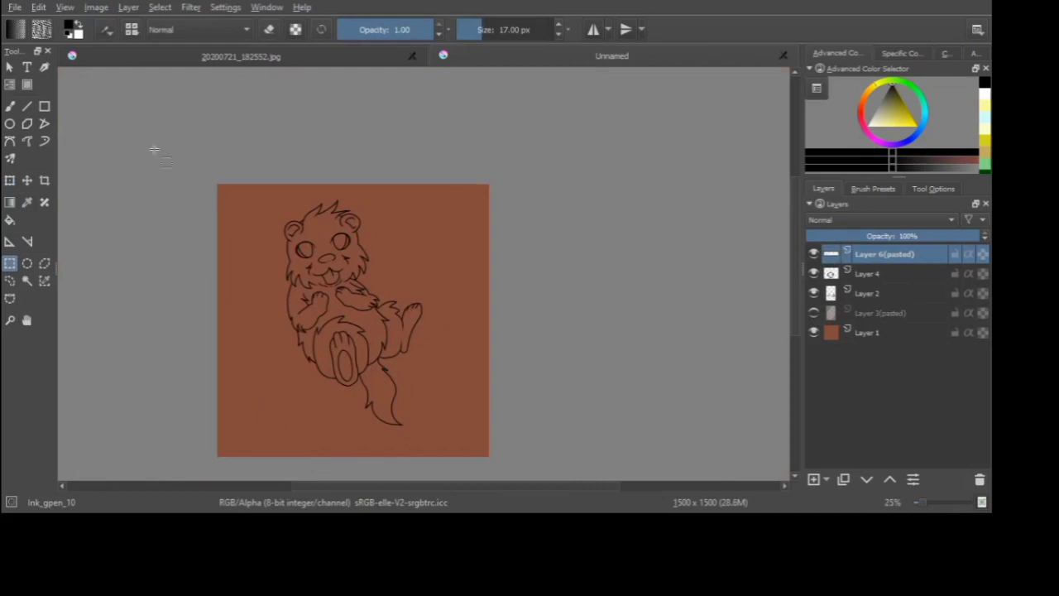
{"action": "key", "text": "m"}
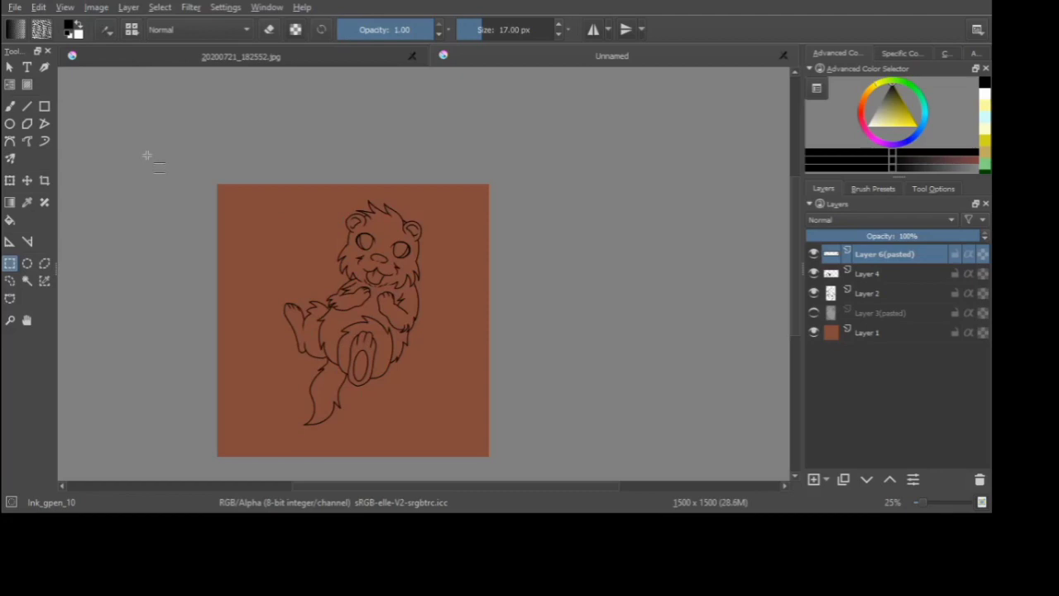
{"action": "scroll", "coordinate": [401, 282], "scroll_direction": "up", "scroll_amount": 2}
{"action": "scroll", "coordinate": [399, 279], "scroll_direction": "down", "scroll_amount": 2}
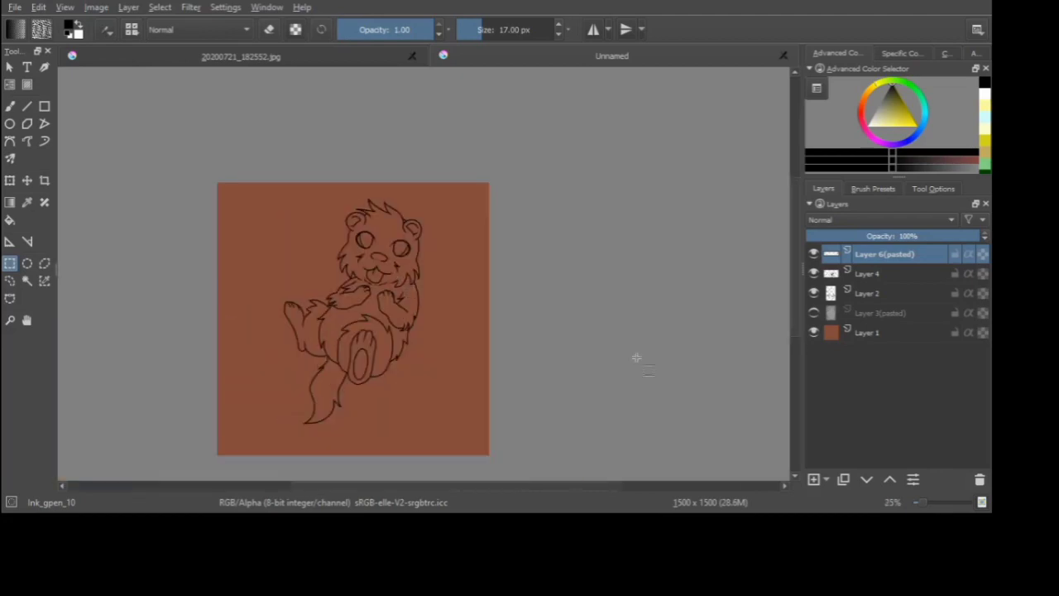
- On Layer 2, erase the left half of the curved upper mouth line with a 17 px eraser
{"action": "scroll", "coordinate": [331, 243], "scroll_direction": "up", "scroll_amount": 5}
{"action": "left_click", "coordinate": [834, 295]}
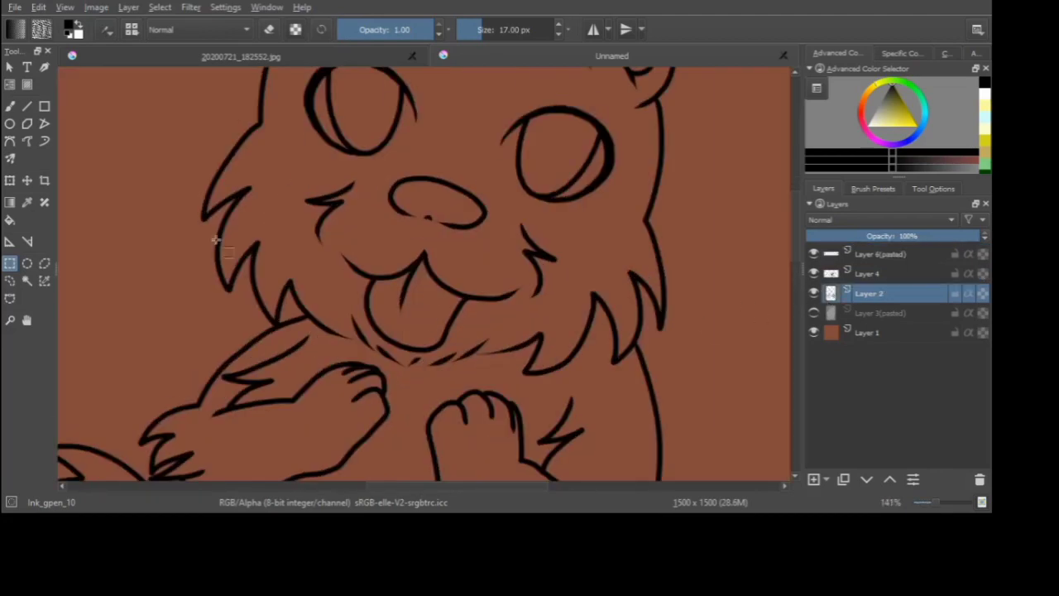
{"action": "left_click", "coordinate": [5, 109]}
{"action": "key", "text": "e"}
{"action": "scroll", "coordinate": [349, 263], "scroll_direction": "up", "scroll_amount": 2}
{"action": "mouse_move", "coordinate": [333, 253]}
{"action": "left_mouse_down"}
{"action": "mouse_move", "coordinate": [336, 262]}
{"action": "mouse_move", "coordinate": [475, 270]}
{"action": "mouse_move", "coordinate": [493, 253]}
{"action": "left_mouse_up"}
{"action": "scroll", "coordinate": [403, 236], "scroll_direction": "down", "scroll_amount": 3}
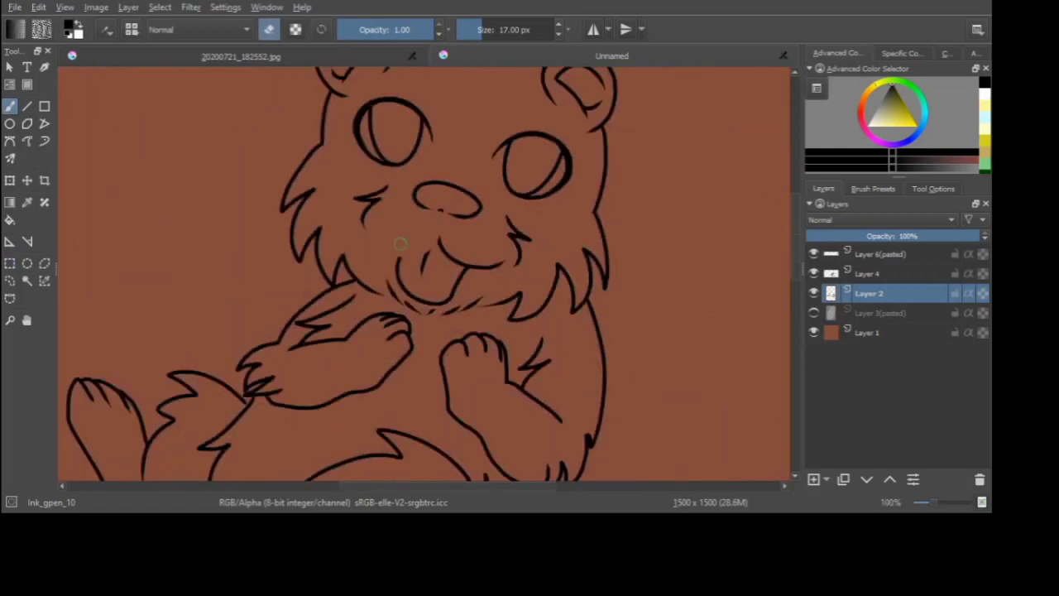
{"action": "key", "text": "e"}
- Outline the remaining half of the upper mouth line with a freehand selection and copy it
{"action": "scroll", "coordinate": [400, 243], "scroll_direction": "up", "scroll_amount": 2}
{"action": "left_click", "coordinate": [9, 281]}
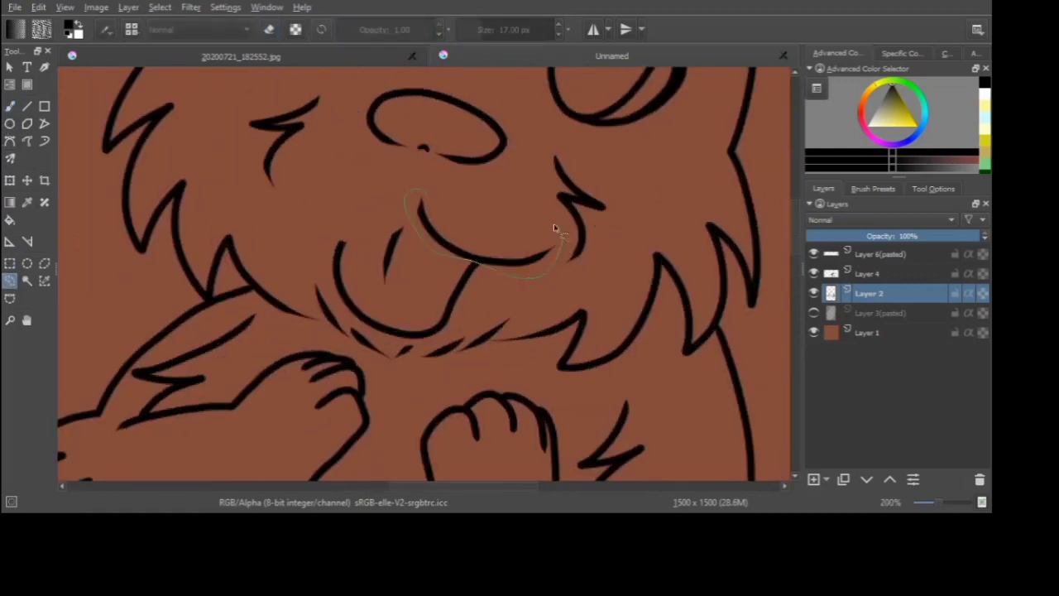
{"action": "left_click_drag", "start_coordinate": [555, 228], "coordinate": [423, 195]}
{"action": "scroll", "coordinate": [220, 160], "scroll_direction": "down", "scroll_amount": 4}
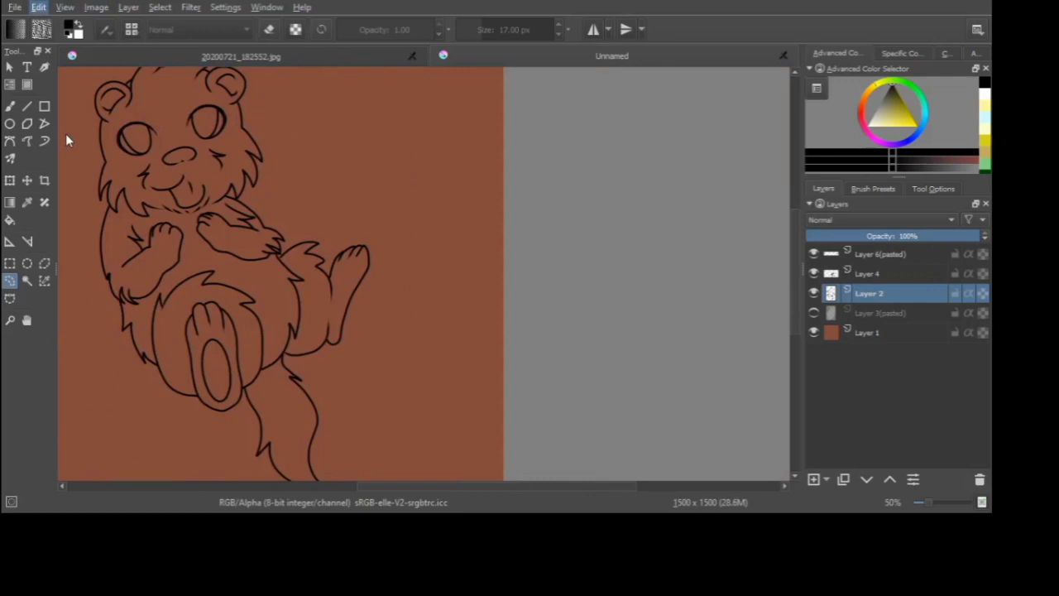
{"action": "scroll", "coordinate": [99, 140], "scroll_direction": "up", "scroll_amount": 2}
{"action": "scroll", "coordinate": [120, 149], "scroll_direction": "down", "scroll_amount": 1}
{"action": "scroll", "coordinate": [120, 149], "scroll_direction": "down", "scroll_amount": 1}
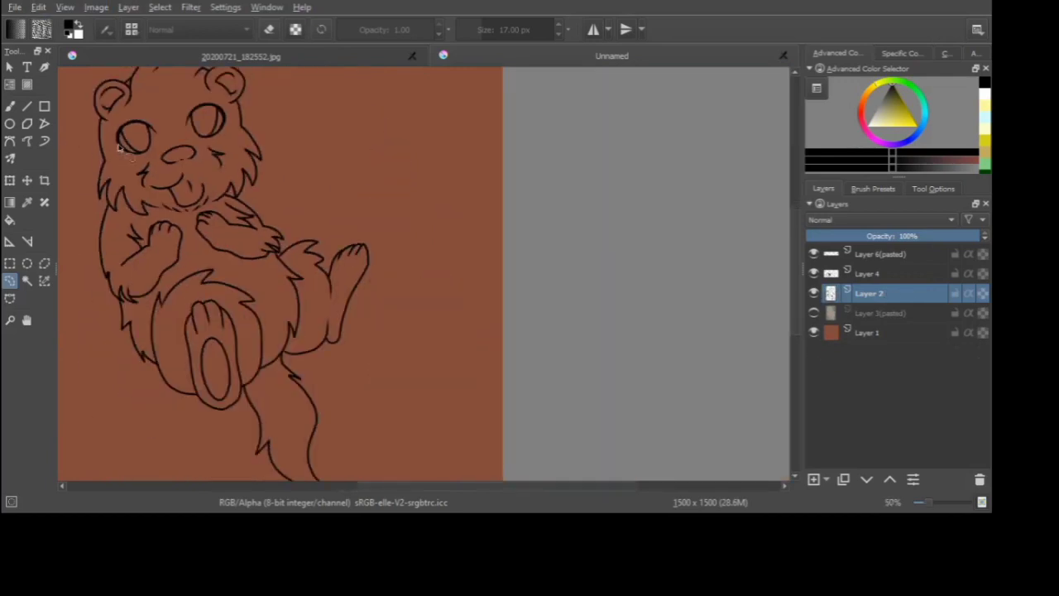
{"action": "scroll", "coordinate": [121, 150], "scroll_direction": "up", "scroll_amount": 2}
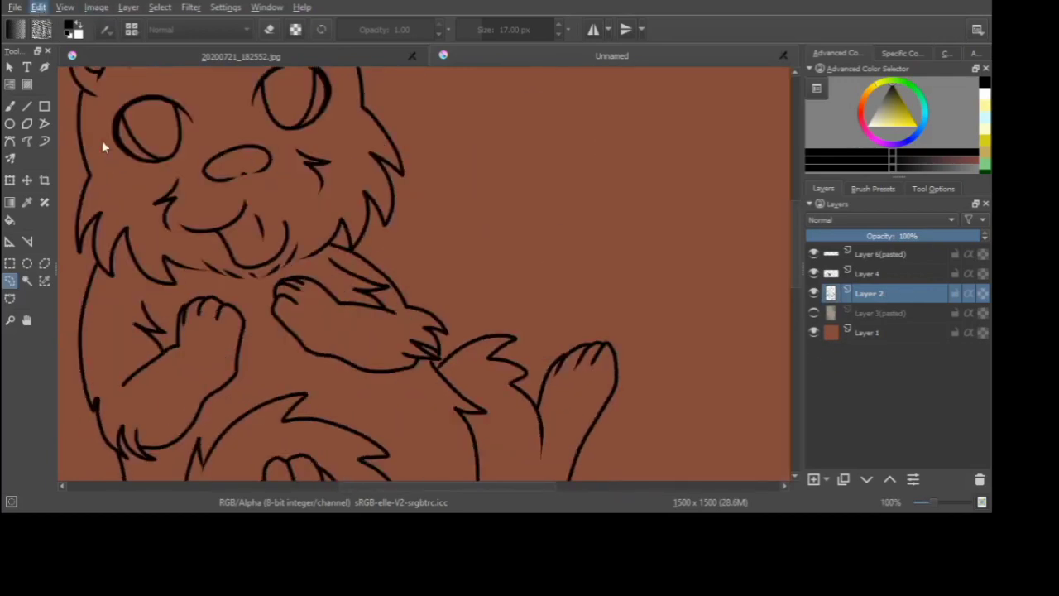
- Paste the copied mouth half, mirror it horizontally, and rotate it into place where the erased half was
{"action": "key", "text": "ctrl+v"}
{"action": "key", "text": "ctrl+t"}
{"action": "left_click_drag", "start_coordinate": [424, 223], "coordinate": [253, 223]}
{"action": "left_click_drag", "start_coordinate": [287, 309], "coordinate": [269, 253]}
{"action": "left_click_drag", "start_coordinate": [301, 215], "coordinate": [265, 208]}
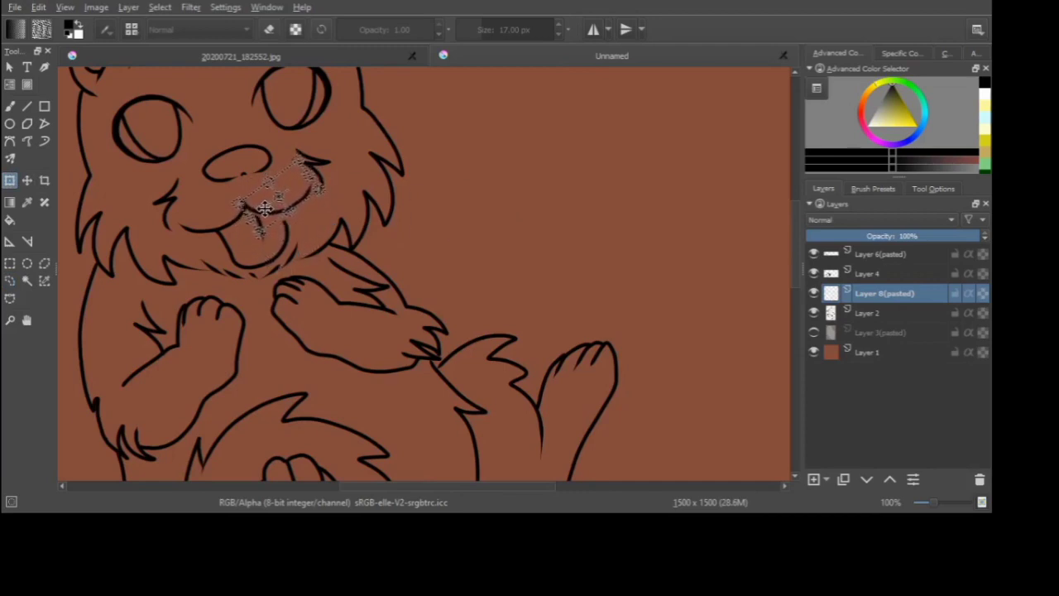
{"action": "key", "text": "minus"}
{"action": "left_click", "coordinate": [10, 106]}
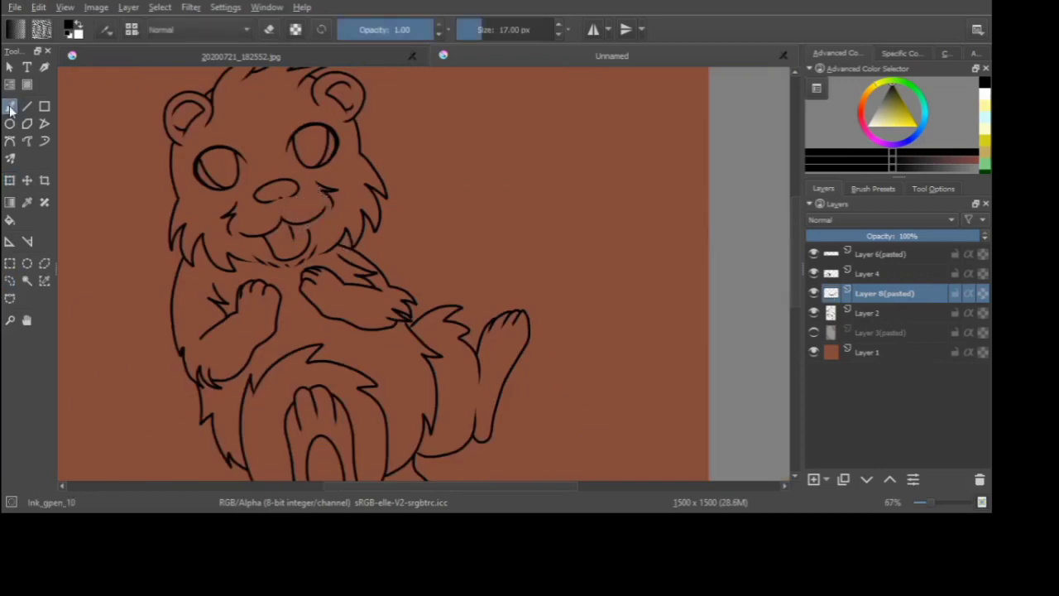
- Move the pasted mouth half slightly outward, away from the original half, and make Layer 2 active
{"action": "scroll", "coordinate": [337, 250], "scroll_direction": "up", "scroll_amount": 2}
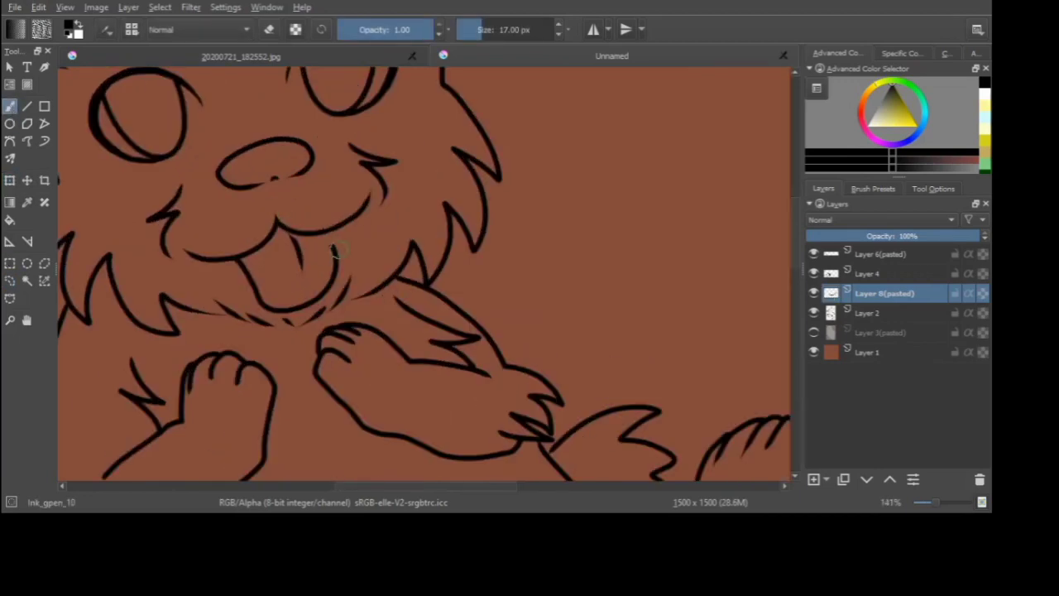
{"action": "key", "text": "ctrl+t"}
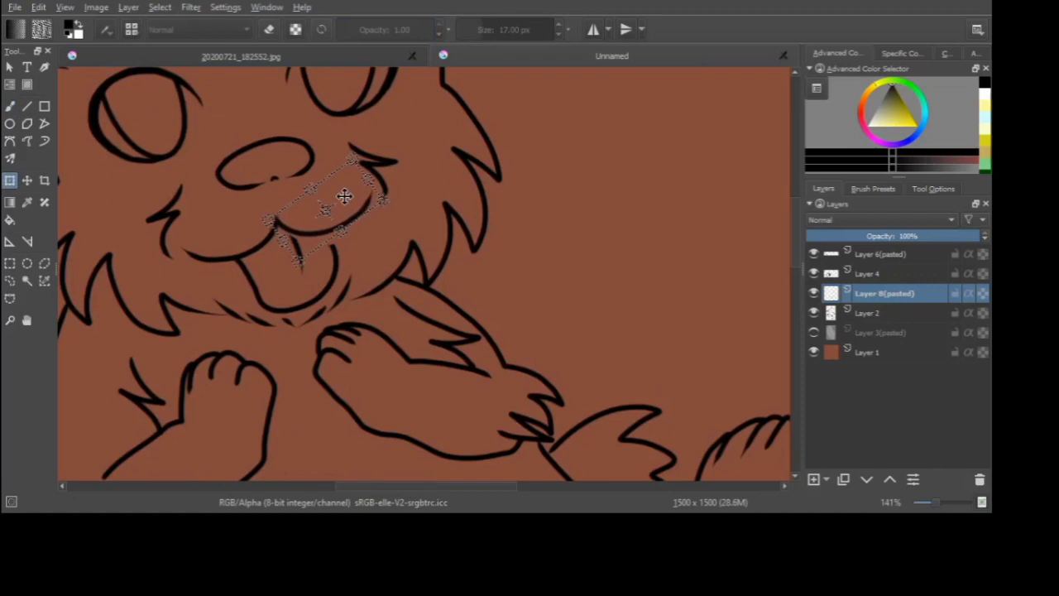
{"action": "left_click_drag", "start_coordinate": [357, 194], "coordinate": [357, 194]}
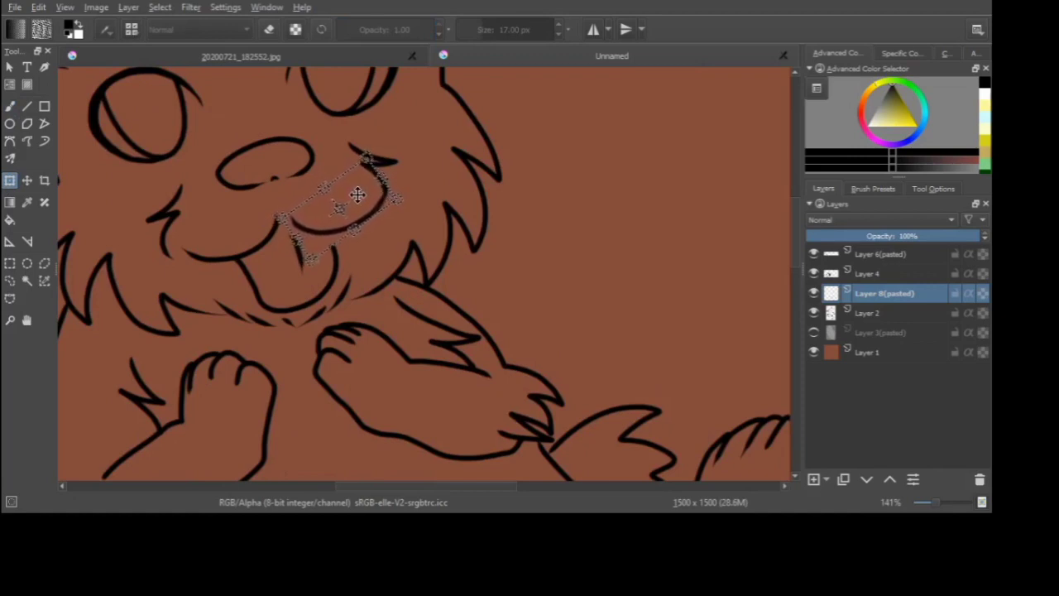
{"action": "left_click", "coordinate": [827, 315]}
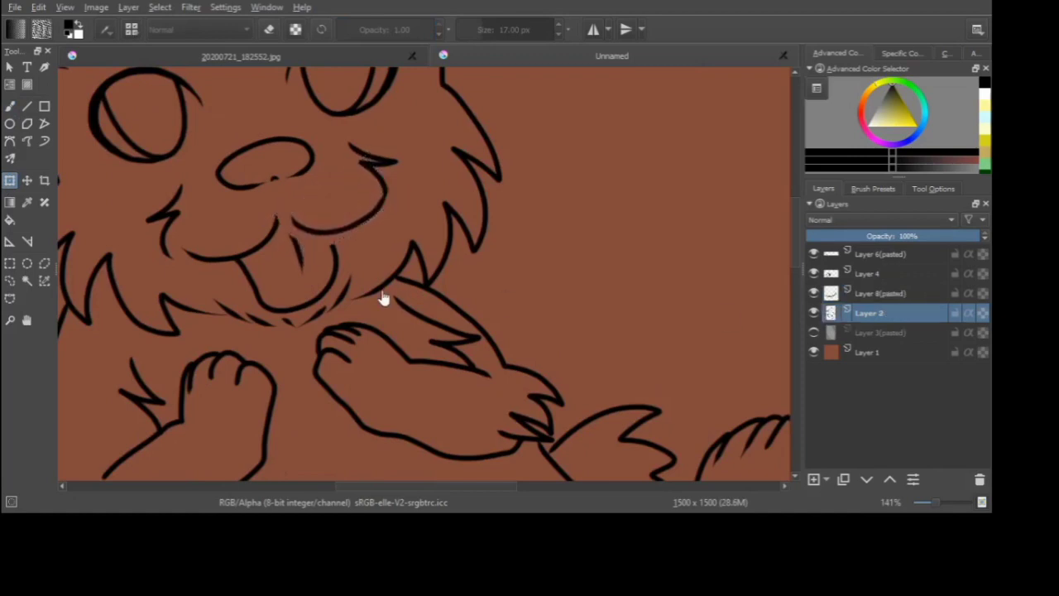
- Select the original mouth half on Layer 2 freehand and transform it to meet the pasted half below the nose
{"action": "left_click", "coordinate": [9, 281]}
{"action": "scroll", "coordinate": [165, 248], "scroll_direction": "up", "scroll_amount": 2}
{"action": "left_click_drag", "start_coordinate": [154, 243], "coordinate": [152, 256]}
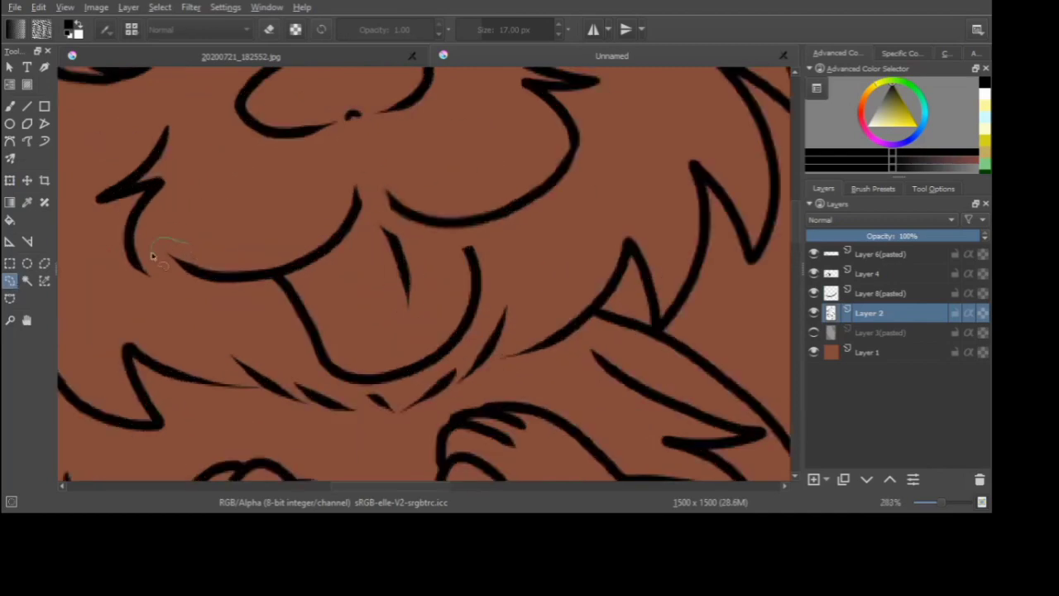
{"action": "left_click_drag", "start_coordinate": [353, 179], "coordinate": [175, 237]}
{"action": "scroll", "coordinate": [175, 237], "scroll_direction": "down", "scroll_amount": 2}
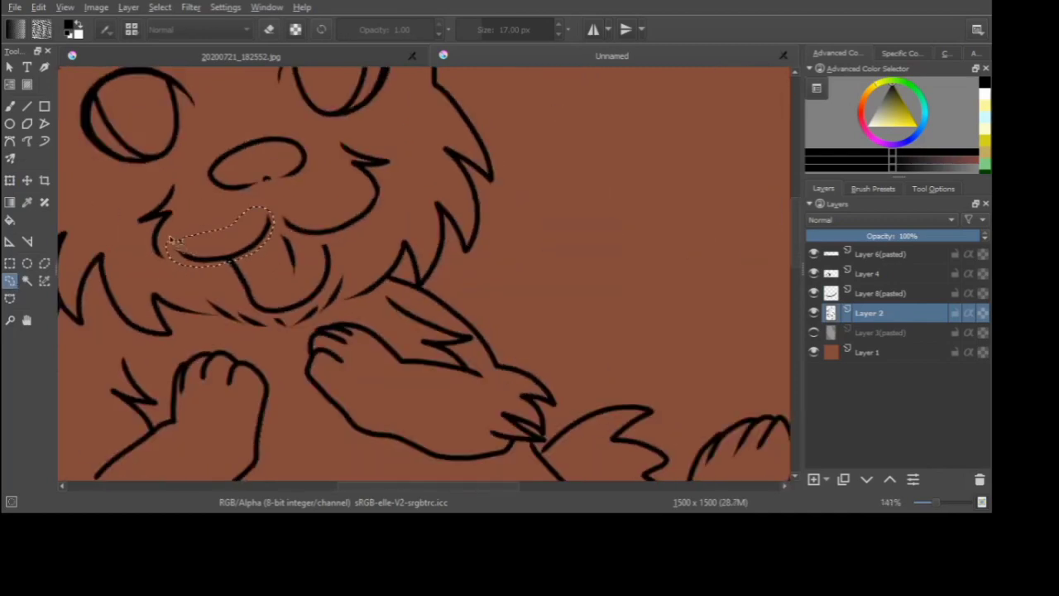
{"action": "key", "text": "ctrl+t"}
{"action": "scroll", "coordinate": [256, 269], "scroll_direction": "down", "scroll_amount": 2}
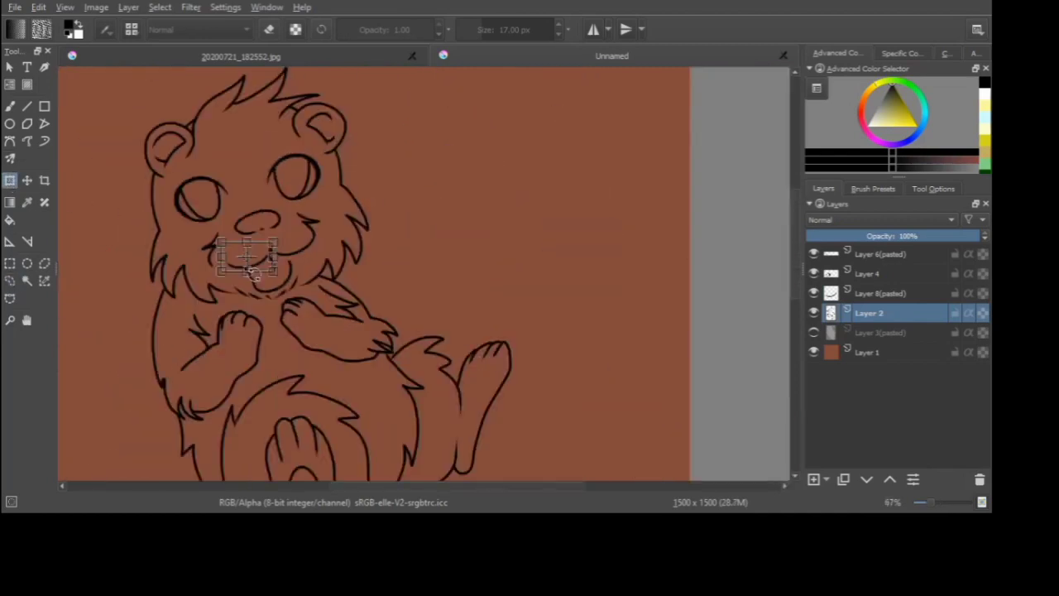
- Select the tongue lines on Layer 2 freehand and move them up against the upper mouth line
{"action": "scroll", "coordinate": [299, 294], "scroll_direction": "up", "scroll_amount": 4}
{"action": "left_click", "coordinate": [9, 280]}
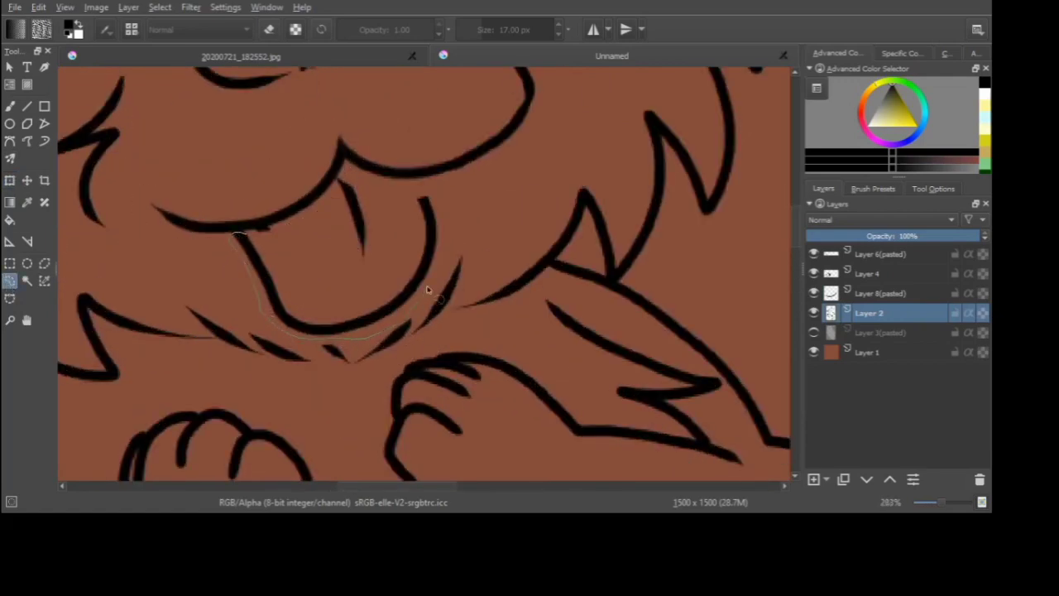
{"action": "left_click_drag", "start_coordinate": [245, 236], "coordinate": [241, 236]}
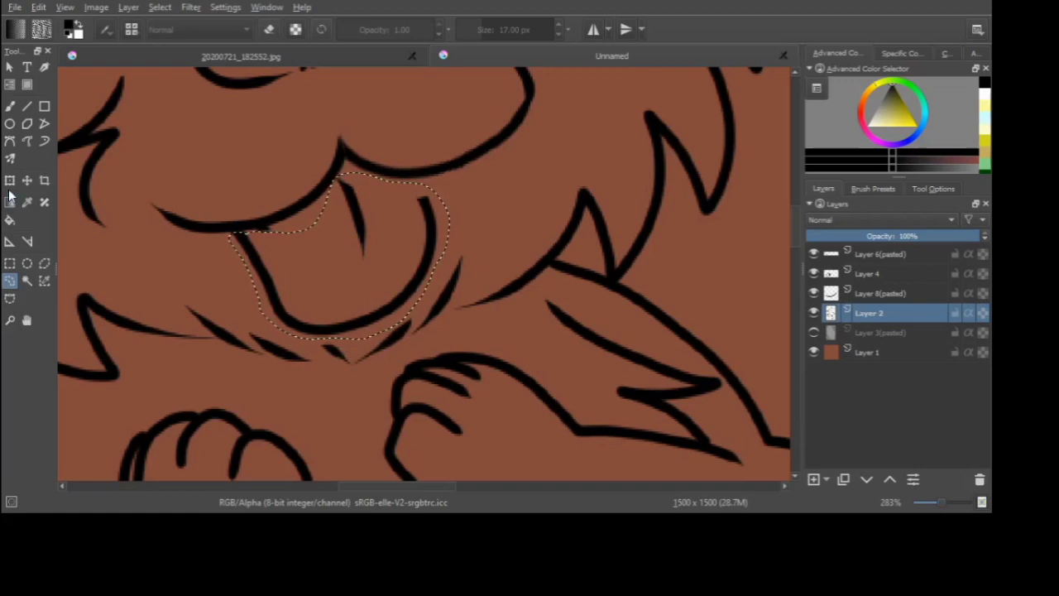
{"action": "key", "text": "ctrl+t"}
{"action": "left_click_drag", "start_coordinate": [381, 296], "coordinate": [378, 283]}
{"action": "scroll", "coordinate": [378, 283], "scroll_direction": "down", "scroll_amount": 4}
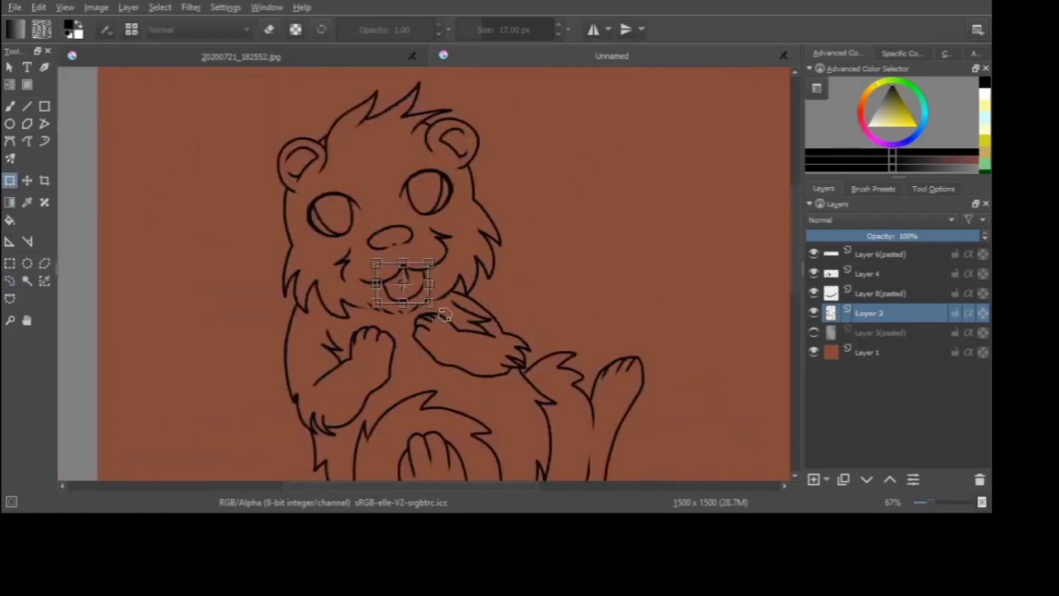
- Apply the tongue move and erase the stray bits where the tongue meets the mouth line, using a 9 px and a 3 px eraser
{"action": "scroll", "coordinate": [378, 283], "scroll_direction": "up", "scroll_amount": 2}
{"action": "key", "text": "Return"}
{"action": "left_click", "coordinate": [10, 106]}
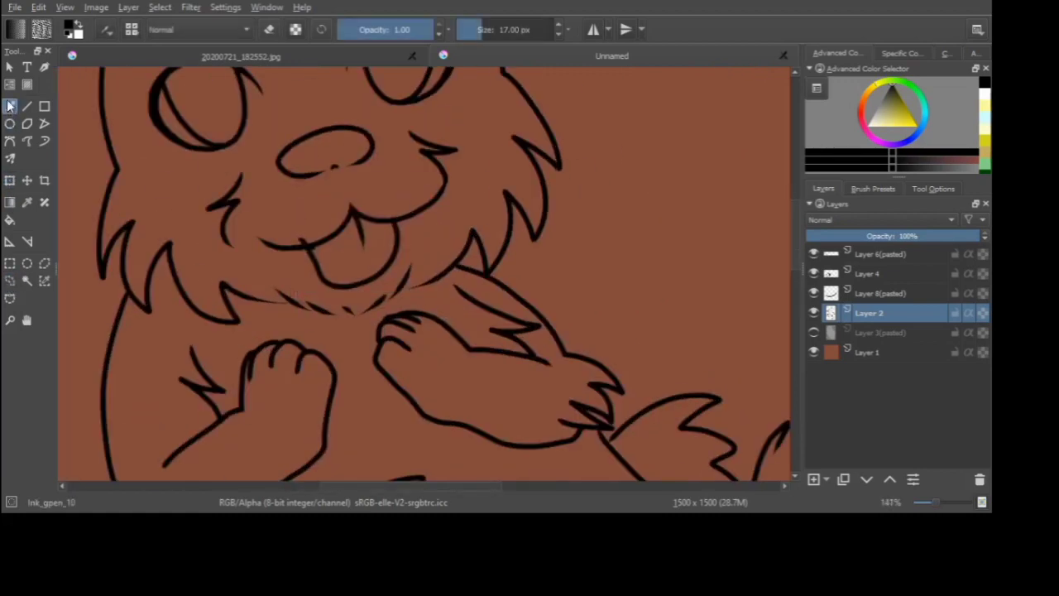
{"action": "scroll", "coordinate": [332, 169], "scroll_direction": "up", "scroll_amount": 3}
{"action": "left_click", "coordinate": [478, 31]}
{"action": "left_click_drag", "start_coordinate": [324, 219], "coordinate": [341, 224]}
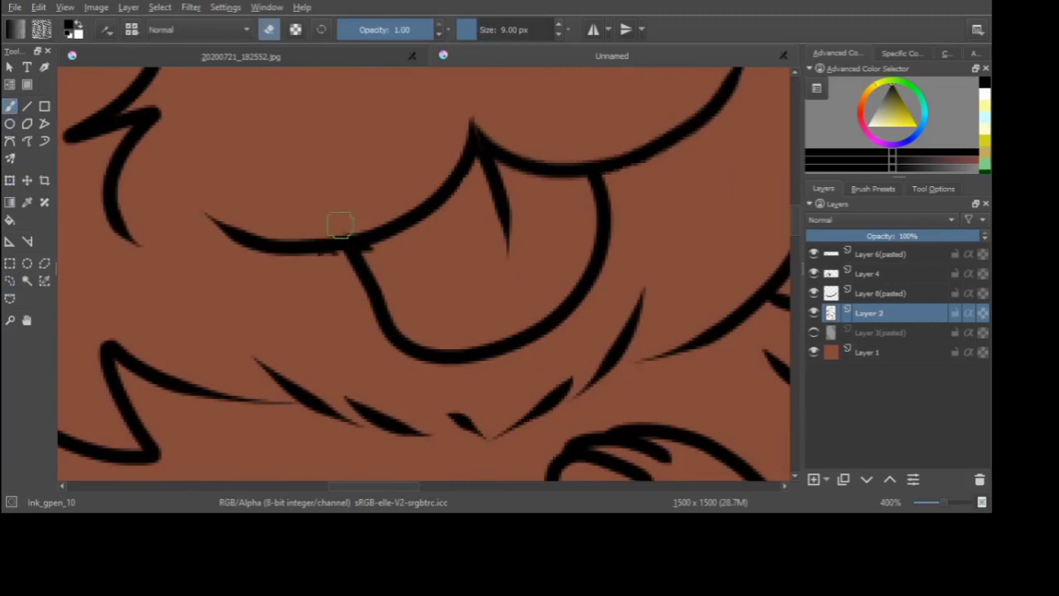
{"action": "scroll", "coordinate": [353, 252], "scroll_direction": "up", "scroll_amount": 1}
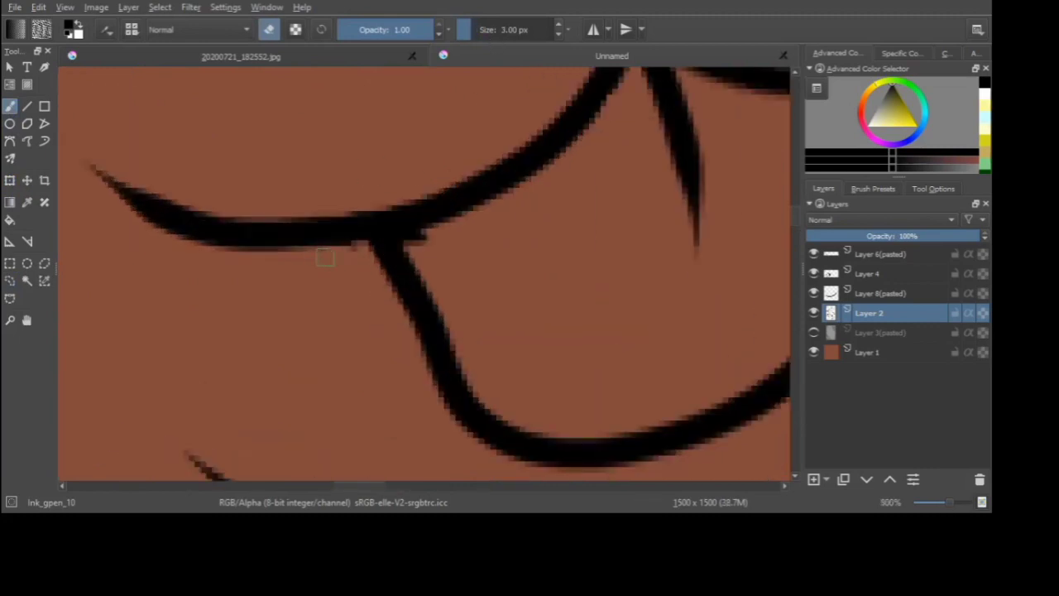
{"action": "scroll", "coordinate": [430, 264], "scroll_direction": "down", "scroll_amount": 3}
- Clean up the edge of the tongue's centre crease below the mouth peak with the 3 px eraser
{"action": "scroll", "coordinate": [528, 216], "scroll_direction": "up", "scroll_amount": 3}
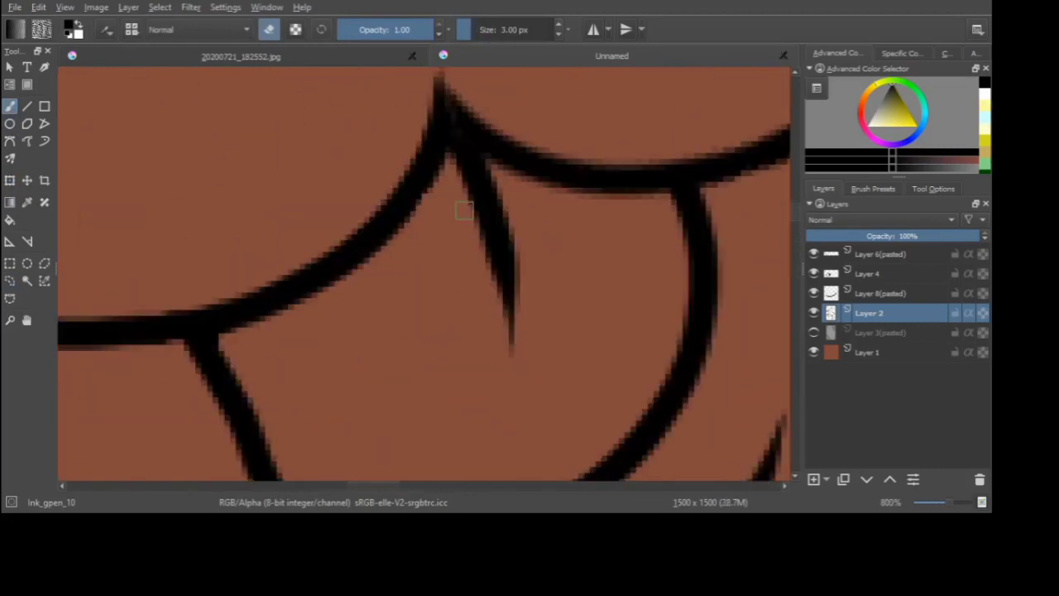
{"action": "left_click_drag", "start_coordinate": [469, 215], "coordinate": [497, 300]}
{"action": "left_click_drag", "start_coordinate": [460, 182], "coordinate": [485, 248]}
{"action": "scroll", "coordinate": [489, 341], "scroll_direction": "down", "scroll_amount": 10}
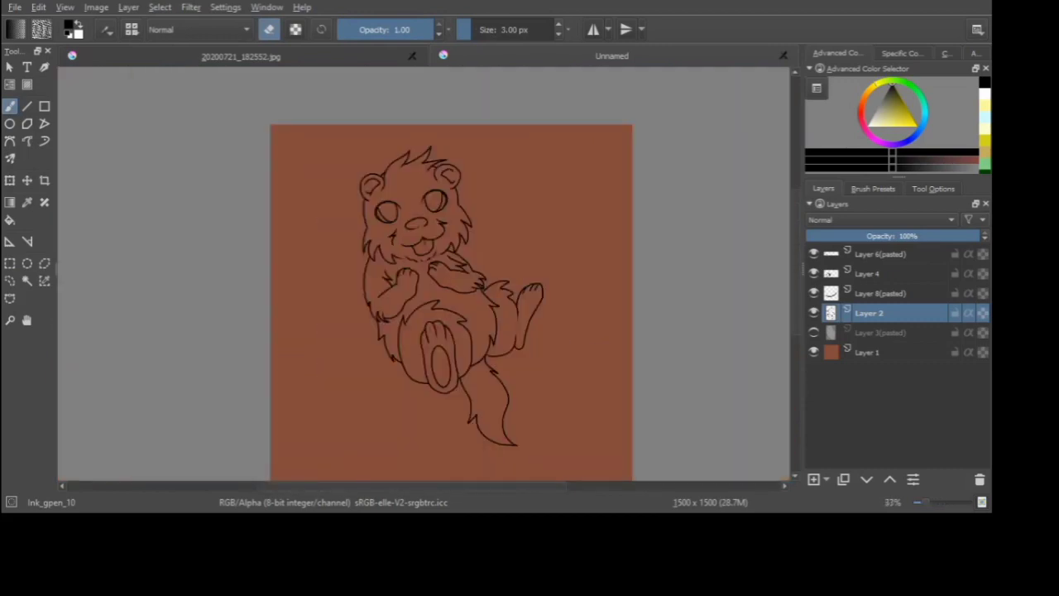
- Trim and thin the curved cheek lines at both corners of the mouth with the 3 px eraser
{"action": "scroll", "coordinate": [393, 176], "scroll_direction": "up", "scroll_amount": 7}
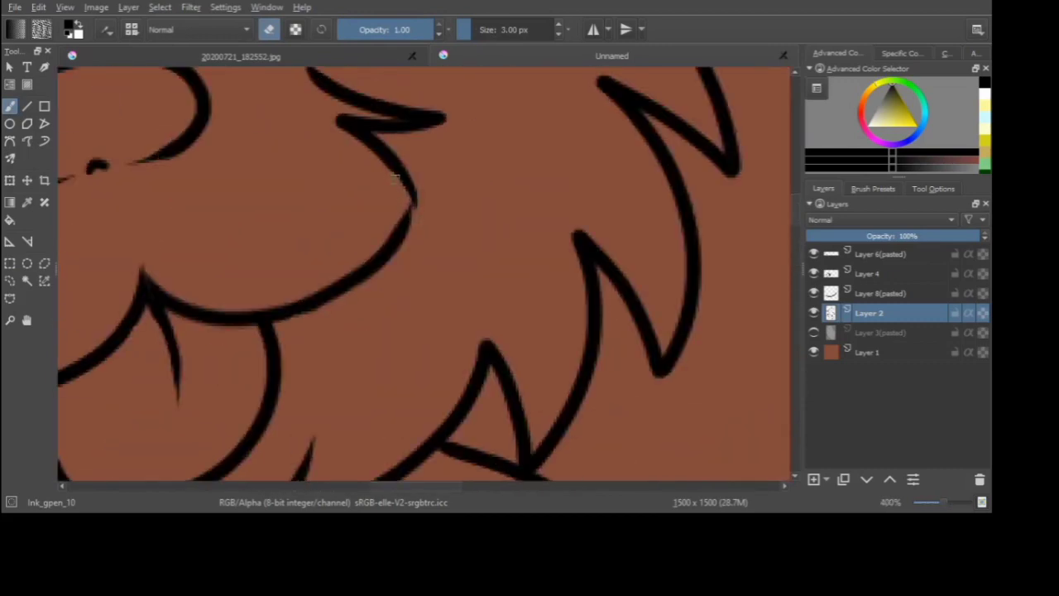
{"action": "left_click_drag", "start_coordinate": [414, 206], "coordinate": [342, 128]}
{"action": "left_click_drag", "start_coordinate": [412, 182], "coordinate": [340, 126]}
{"action": "scroll", "coordinate": [390, 207], "scroll_direction": "down", "scroll_amount": 4}
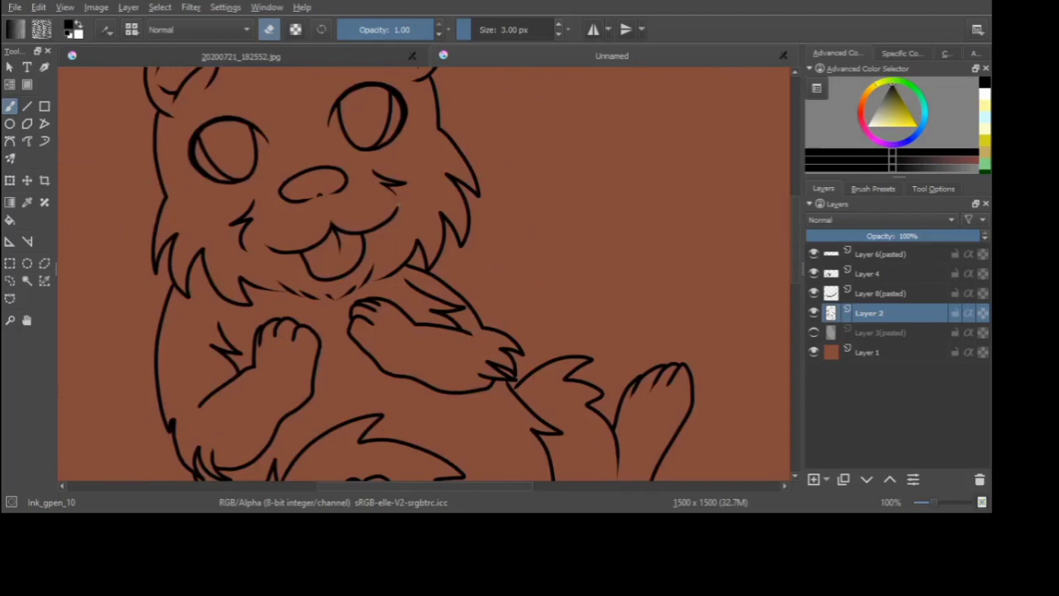
{"action": "scroll", "coordinate": [240, 236], "scroll_direction": "up", "scroll_amount": 5}
{"action": "mouse_move", "coordinate": [349, 170]}
{"action": "left_mouse_down"}
{"action": "mouse_move", "coordinate": [322, 204]}
{"action": "mouse_move", "coordinate": [295, 335]}
{"action": "mouse_move", "coordinate": [289, 244]}
{"action": "left_mouse_up"}
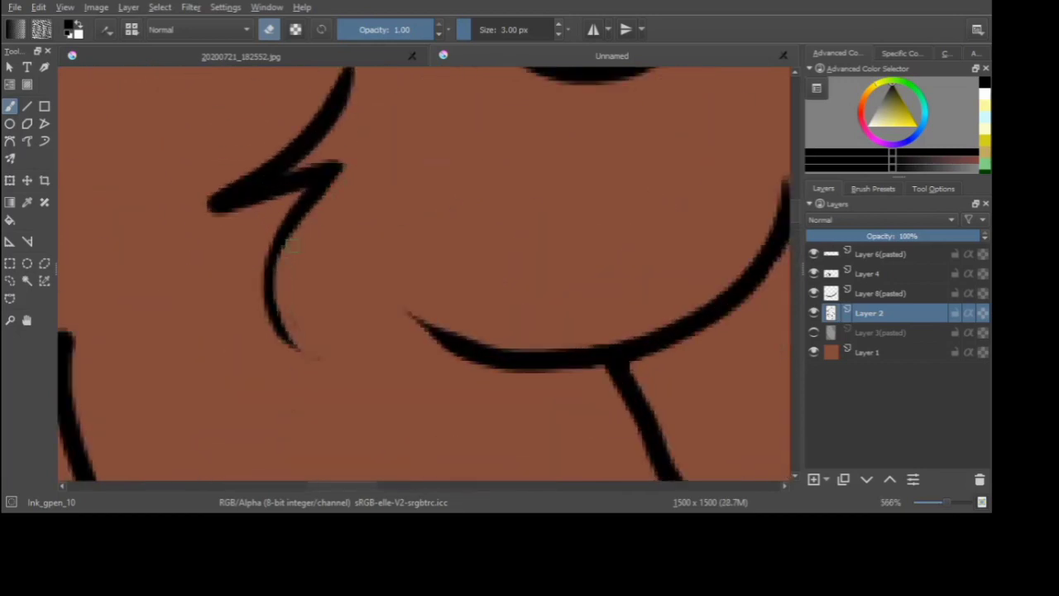
{"action": "scroll", "coordinate": [326, 387], "scroll_direction": "down", "scroll_amount": 10}
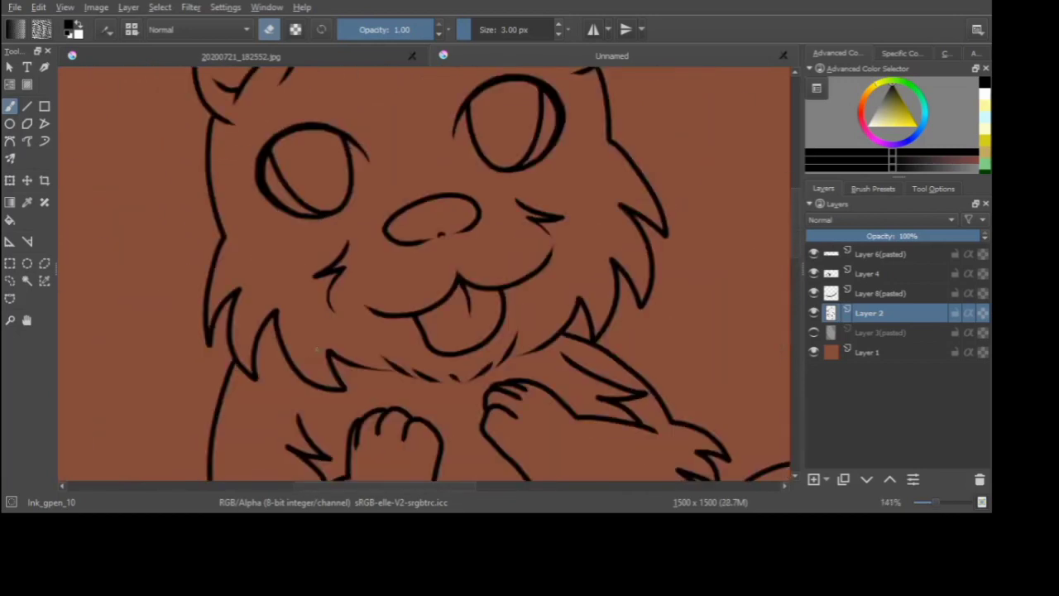
{"action": "scroll", "coordinate": [416, 290], "scroll_direction": "down", "scroll_amount": 2}
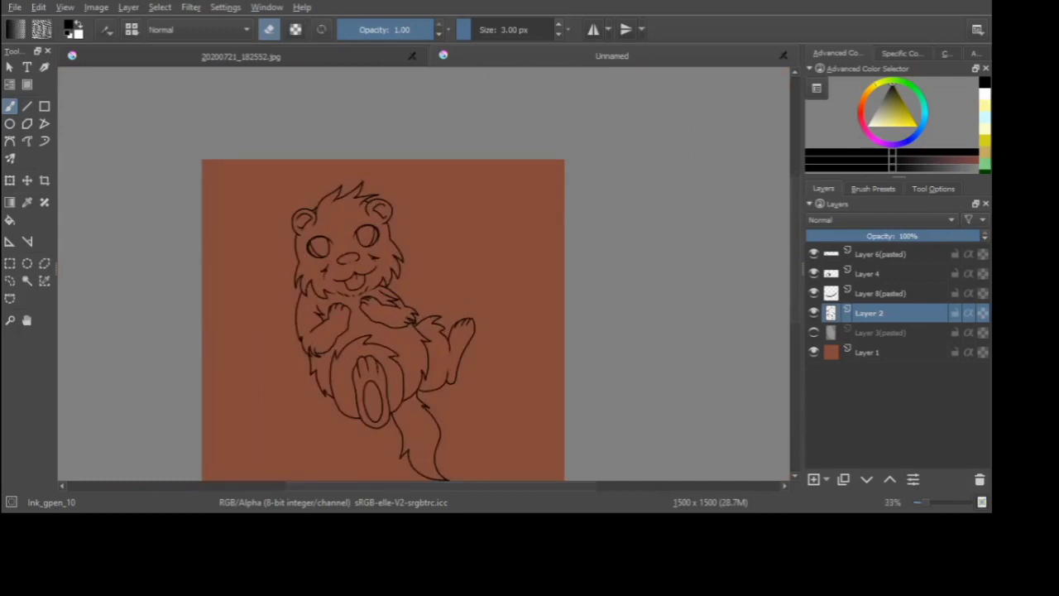
- Select the cheek mark above the right mouth corner freehand and shift it slightly outward
{"action": "scroll", "coordinate": [427, 267], "scroll_direction": "up", "scroll_amount": 6}
{"action": "left_click", "coordinate": [10, 281]}
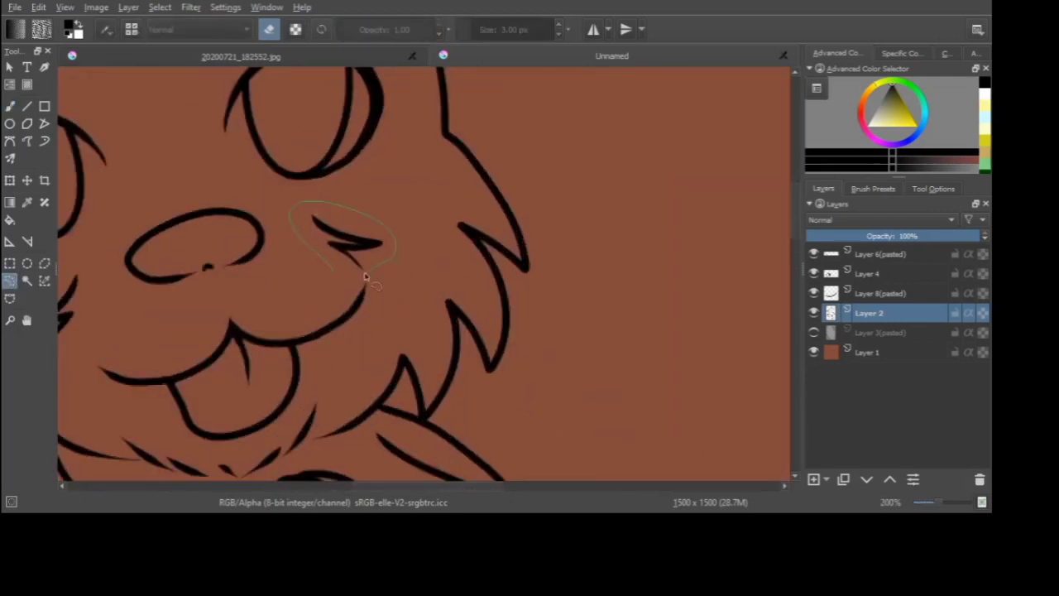
{"action": "mouse_move", "coordinate": [365, 278]}
{"action": "left_mouse_down"}
{"action": "mouse_move", "coordinate": [339, 271]}
{"action": "mouse_move", "coordinate": [372, 246]}
{"action": "mouse_move", "coordinate": [391, 248]}
{"action": "left_mouse_up"}
{"action": "key", "text": "ctrl+t"}
{"action": "scroll", "coordinate": [388, 248], "scroll_direction": "down", "scroll_amount": 3}
{"action": "left_click", "coordinate": [10, 263]}
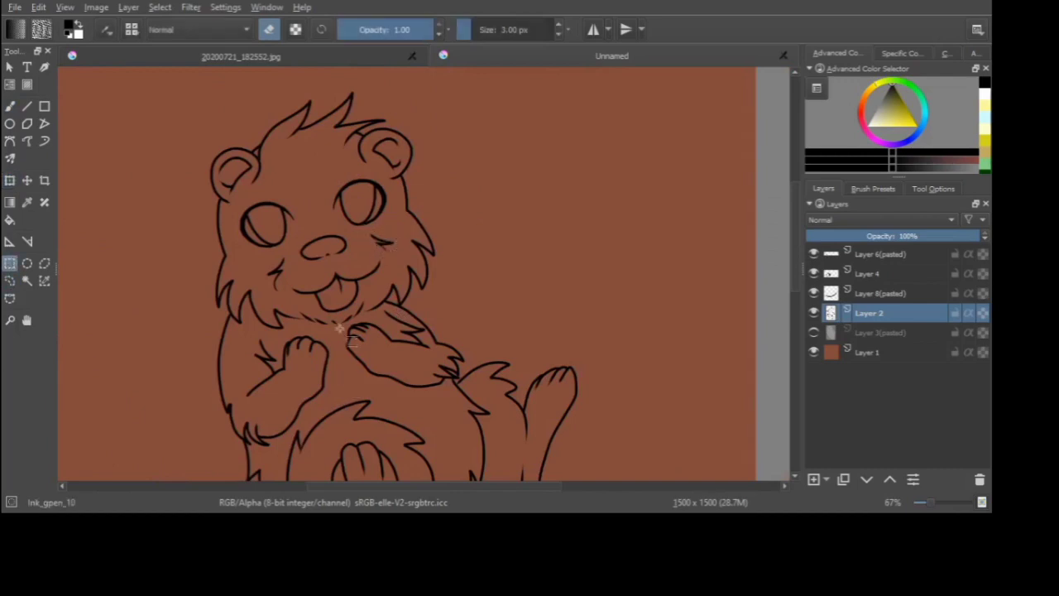
- Erase the cheek marks on both sides of the mouth on Layer 2 with a 13 px eraser
{"action": "left_click", "coordinate": [7, 108]}
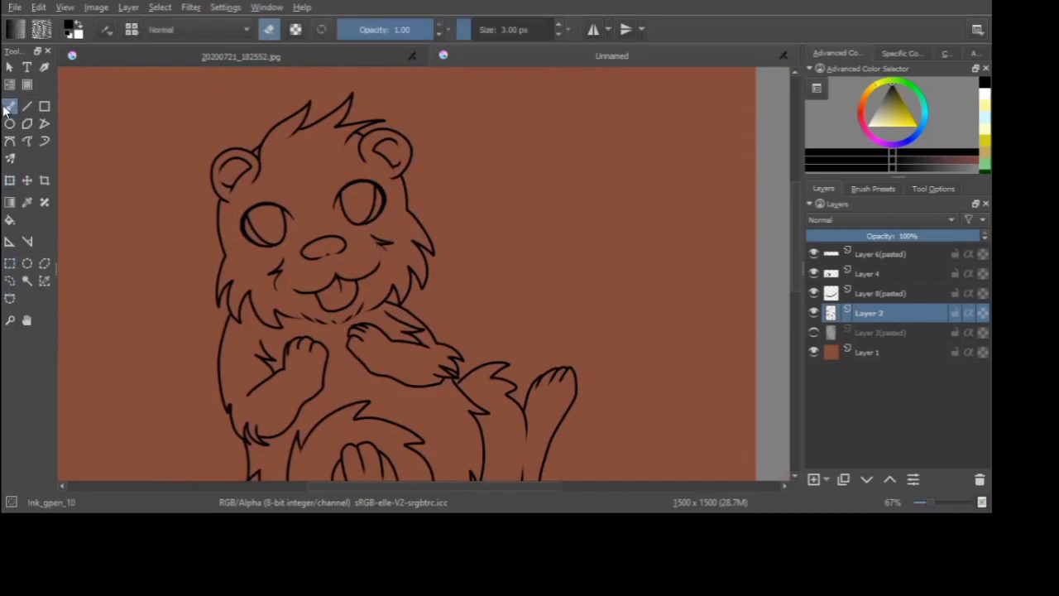
{"action": "left_click", "coordinate": [479, 30]}
{"action": "scroll", "coordinate": [384, 253], "scroll_direction": "up", "scroll_amount": 3}
{"action": "mouse_move", "coordinate": [352, 202]}
{"action": "left_mouse_down"}
{"action": "mouse_move", "coordinate": [398, 217]}
{"action": "mouse_move", "coordinate": [383, 235]}
{"action": "left_mouse_up"}
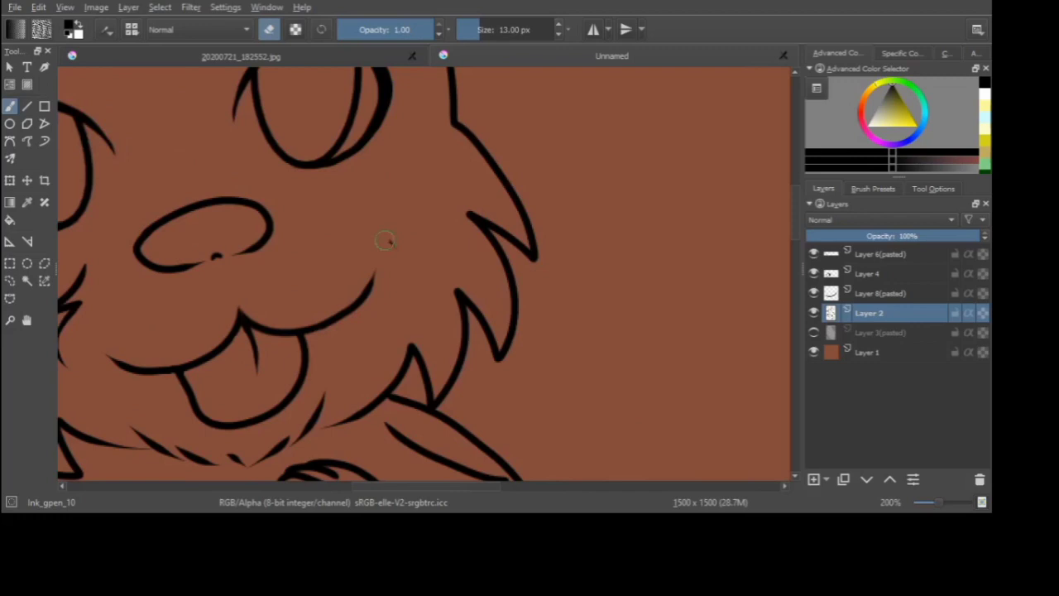
{"action": "scroll", "coordinate": [394, 246], "scroll_direction": "down", "scroll_amount": 3}
{"action": "scroll", "coordinate": [280, 255], "scroll_direction": "up", "scroll_amount": 4}
{"action": "scroll", "coordinate": [286, 227], "scroll_direction": "down", "scroll_amount": 6}
{"action": "scroll", "coordinate": [392, 163], "scroll_direction": "up", "scroll_amount": 2}
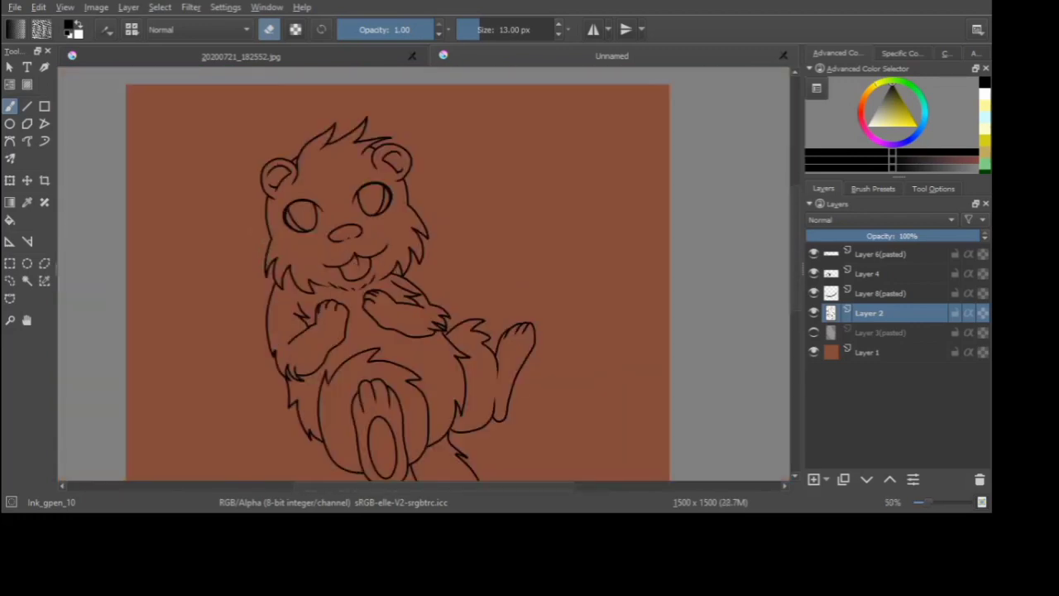
{"action": "scroll", "coordinate": [280, 178], "scroll_direction": "down", "scroll_amount": 2}
- Select the tongue outline on Layer 2 freehand and nudge it slightly to fit against the mouth line
{"action": "scroll", "coordinate": [297, 244], "scroll_direction": "up", "scroll_amount": 6}
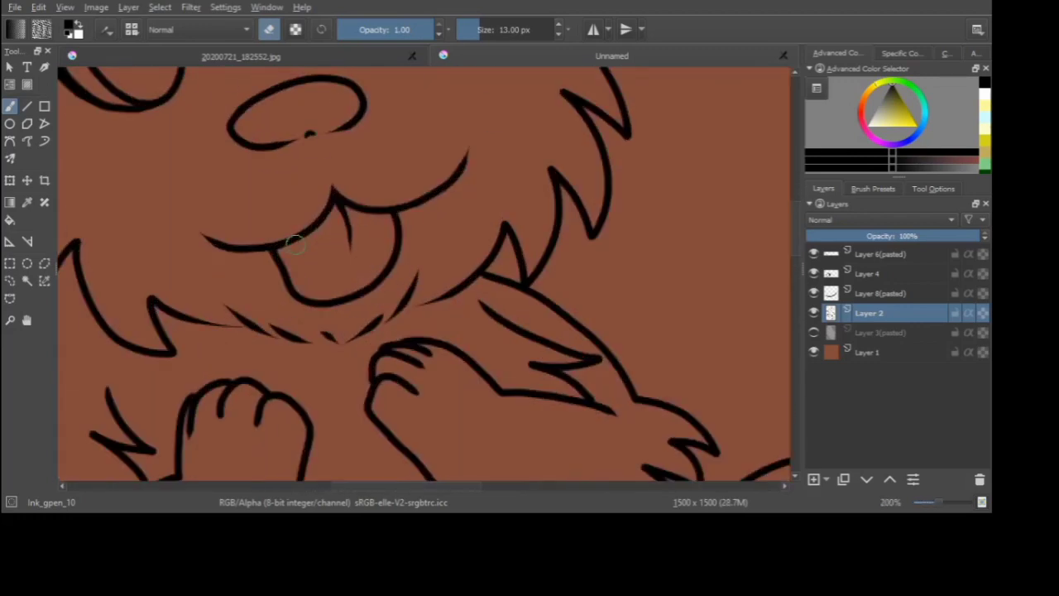
{"action": "left_click", "coordinate": [10, 283]}
{"action": "scroll", "coordinate": [266, 255], "scroll_direction": "up", "scroll_amount": 1}
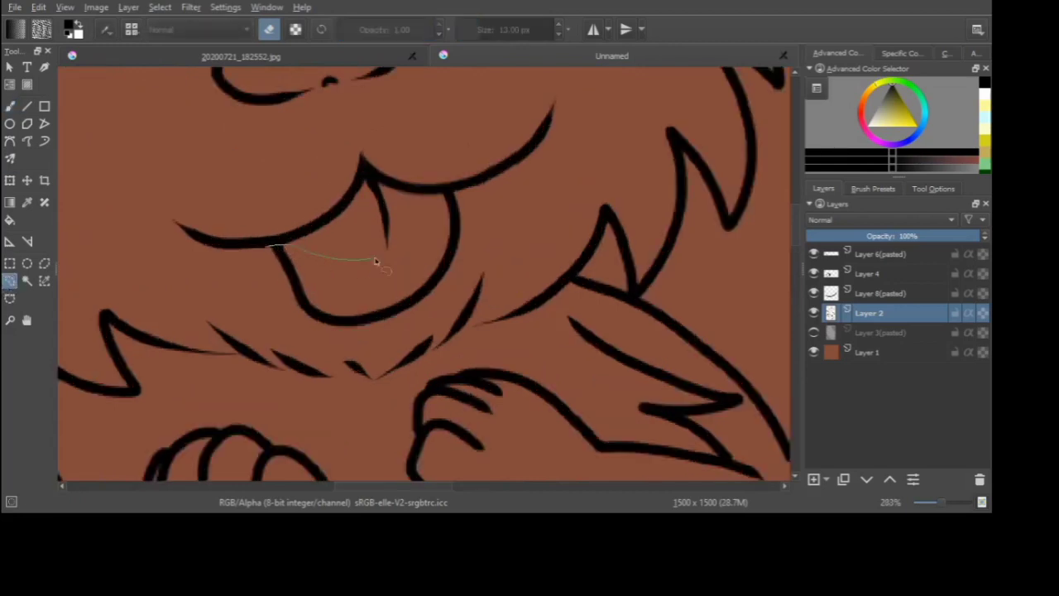
{"action": "left_click_drag", "start_coordinate": [274, 295], "coordinate": [270, 248]}
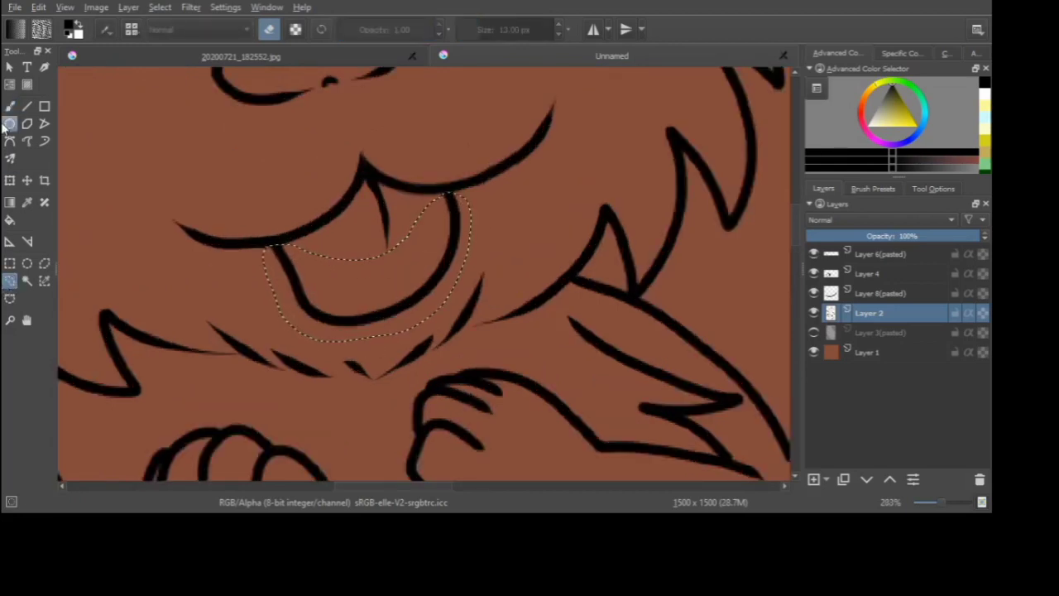
{"action": "key", "text": "ctrl+t"}
{"action": "mouse_move", "coordinate": [404, 301]}
{"action": "left_mouse_down"}
{"action": "mouse_move", "coordinate": [433, 288]}
{"action": "mouse_move", "coordinate": [418, 294]}
{"action": "left_mouse_up"}
{"action": "scroll", "coordinate": [418, 295], "scroll_direction": "down", "scroll_amount": 3}
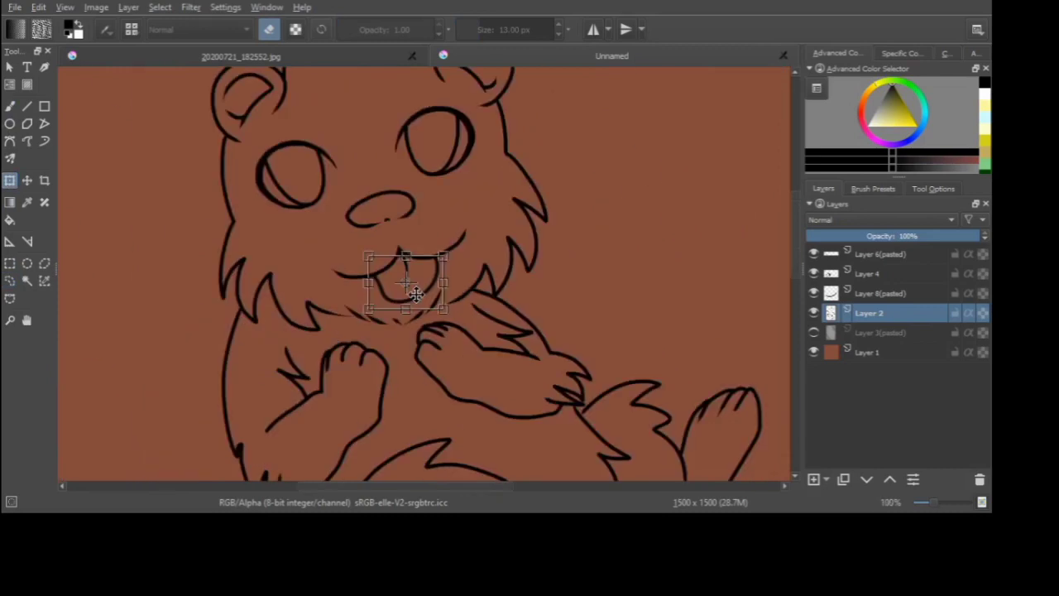
{"action": "left_click", "coordinate": [14, 265]}
{"action": "scroll", "coordinate": [131, 261], "scroll_direction": "down", "scroll_amount": 1}
{"action": "scroll", "coordinate": [132, 263], "scroll_direction": "down", "scroll_amount": 2}
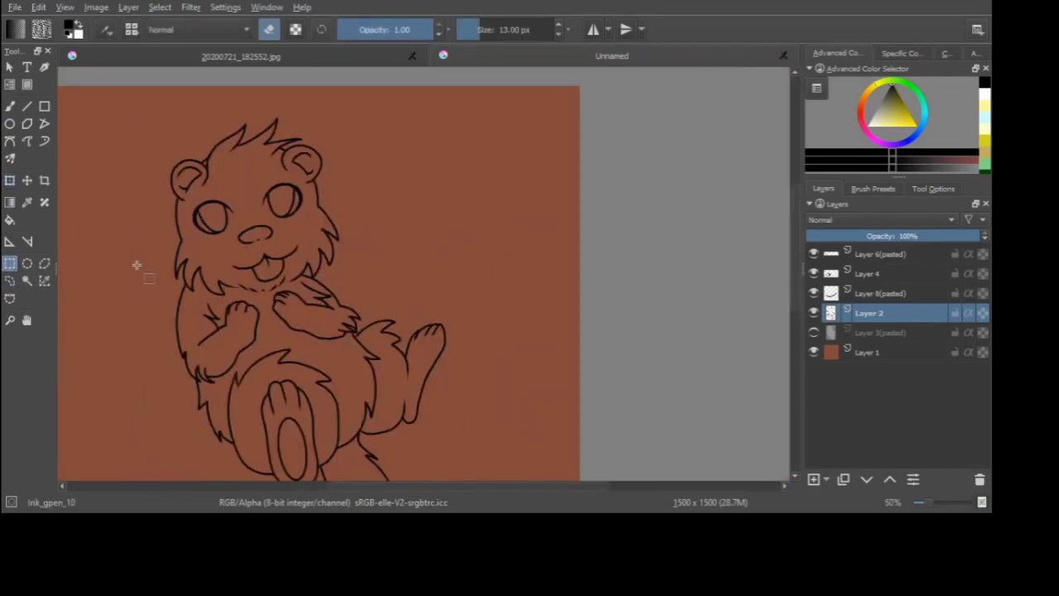
- Select the short chin fur strokes below the tongue freehand and move them slightly to the right
{"action": "scroll", "coordinate": [135, 265], "scroll_direction": "up", "scroll_amount": 2}
{"action": "scroll", "coordinate": [202, 239], "scroll_direction": "up", "scroll_amount": 3}
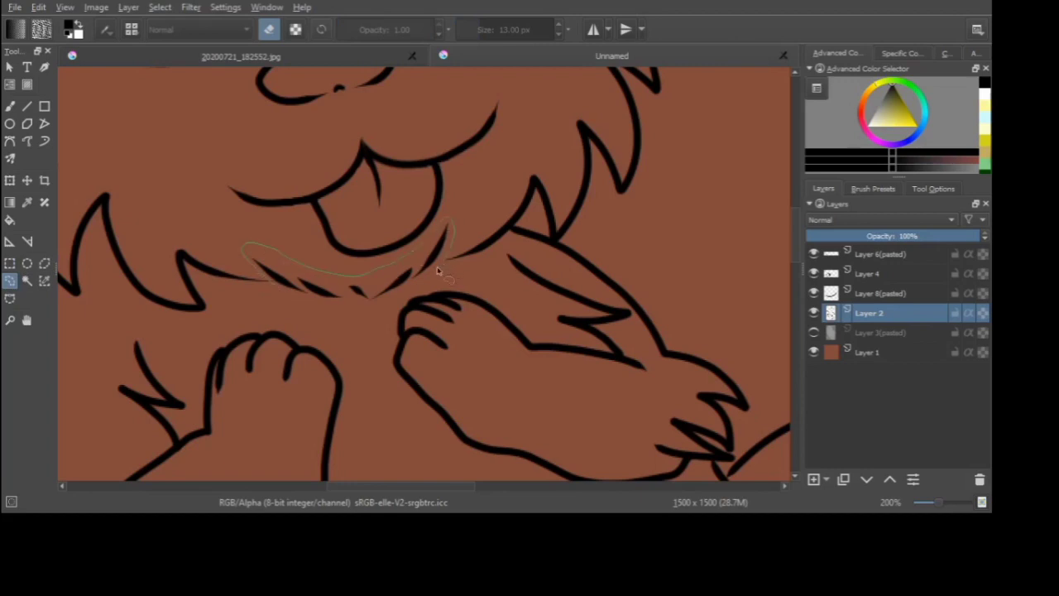
{"action": "left_click", "coordinate": [10, 180]}
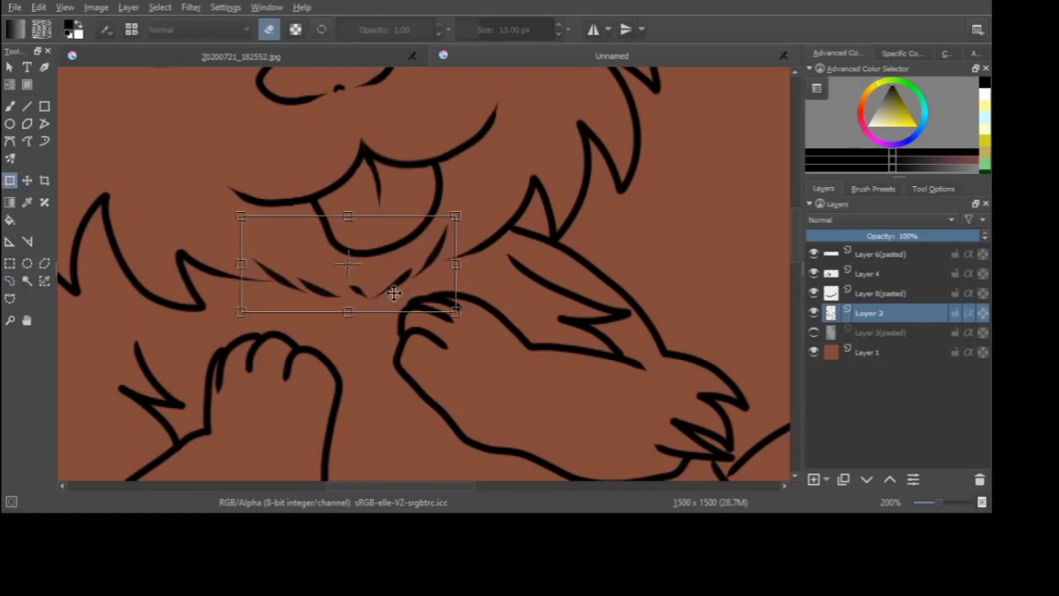
{"action": "left_click_drag", "start_coordinate": [402, 291], "coordinate": [423, 289]}
{"action": "scroll", "coordinate": [423, 288], "scroll_direction": "down", "scroll_amount": 3}
{"action": "left_click", "coordinate": [9, 263]}
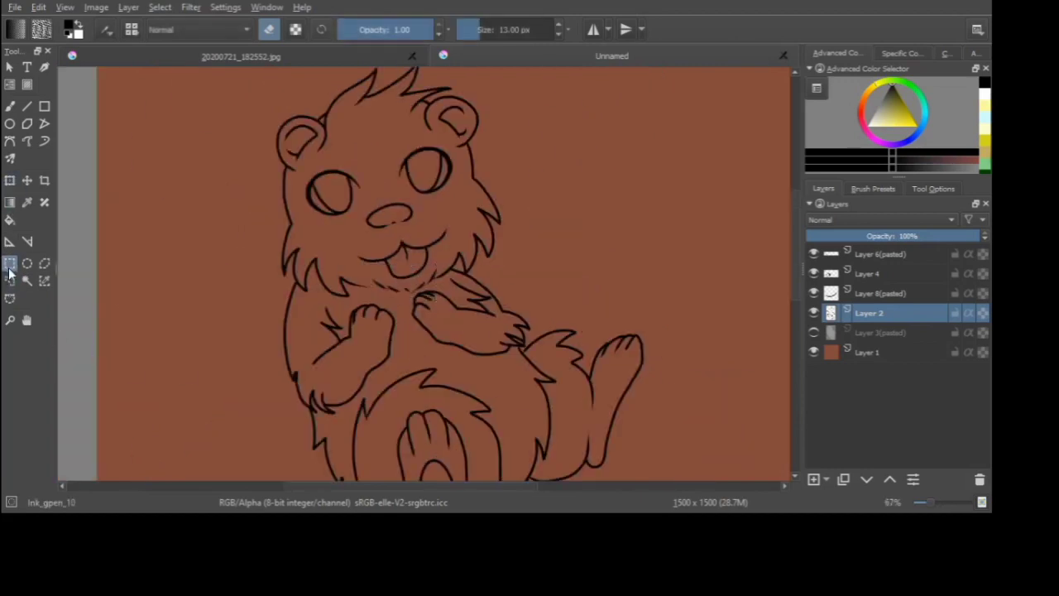
{"action": "scroll", "coordinate": [170, 234], "scroll_direction": "down", "scroll_amount": 1}
{"action": "scroll", "coordinate": [169, 234], "scroll_direction": "down", "scroll_amount": 1}
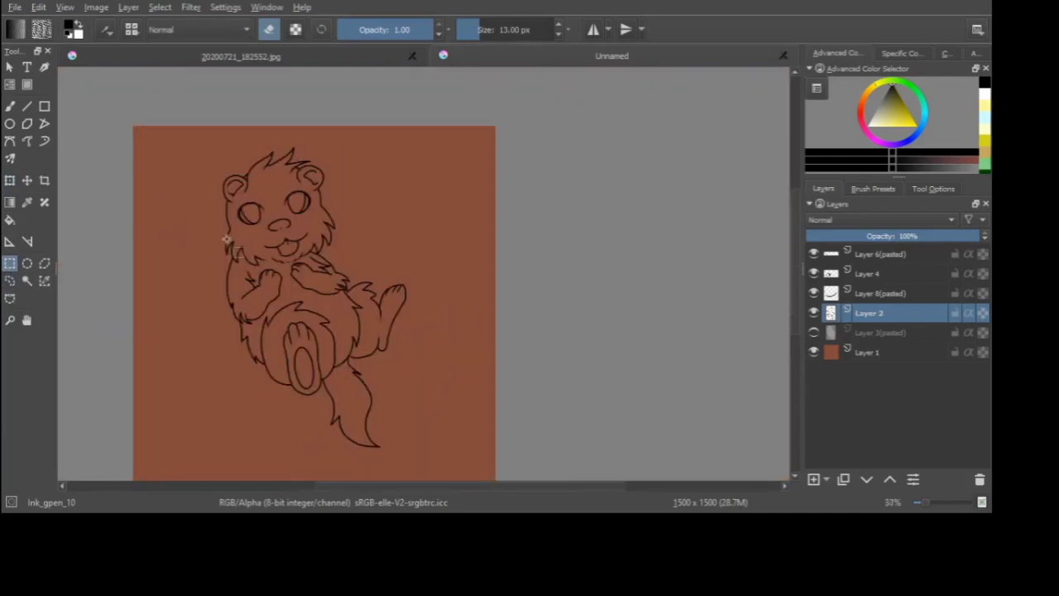
- Select the whole head freehand, from the hair and ears down to the chin fur
{"action": "scroll", "coordinate": [228, 234], "scroll_direction": "up", "scroll_amount": 2}
{"action": "left_click", "coordinate": [11, 286]}
{"action": "scroll", "coordinate": [205, 160], "scroll_direction": "up", "scroll_amount": 1}
{"action": "scroll", "coordinate": [235, 170], "scroll_direction": "down", "scroll_amount": 1}
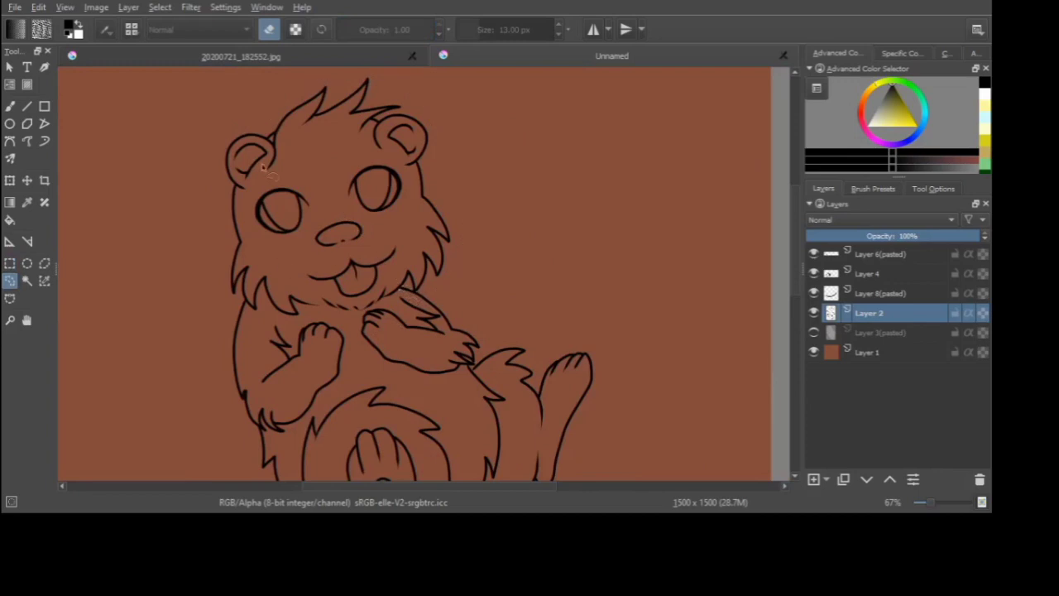
{"action": "scroll", "coordinate": [795, 421], "scroll_direction": "up", "scroll_amount": 3}
{"action": "scroll", "coordinate": [320, 305], "scroll_direction": "up", "scroll_amount": 1}
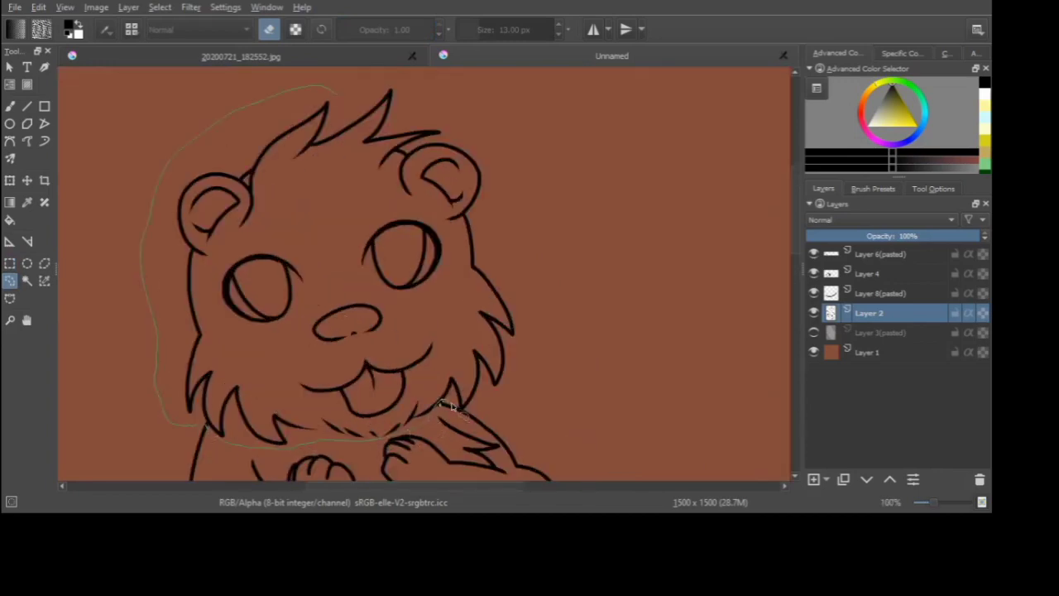
- Try to rotate the selected head on Layer 2, and undo the transform
{"action": "left_click", "coordinate": [10, 181]}
{"action": "scroll", "coordinate": [448, 240], "scroll_direction": "down", "scroll_amount": 2}
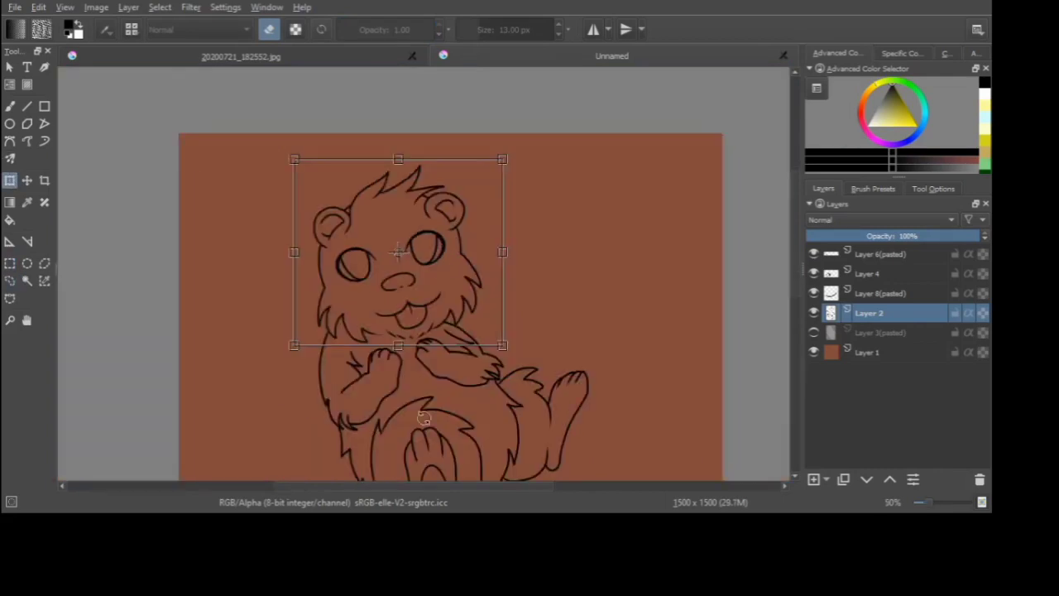
{"action": "scroll", "coordinate": [416, 381], "scroll_direction": "up", "scroll_amount": 2}
{"action": "left_click_drag", "start_coordinate": [406, 340], "coordinate": [366, 336]}
{"action": "key", "text": "ctrl+z"}
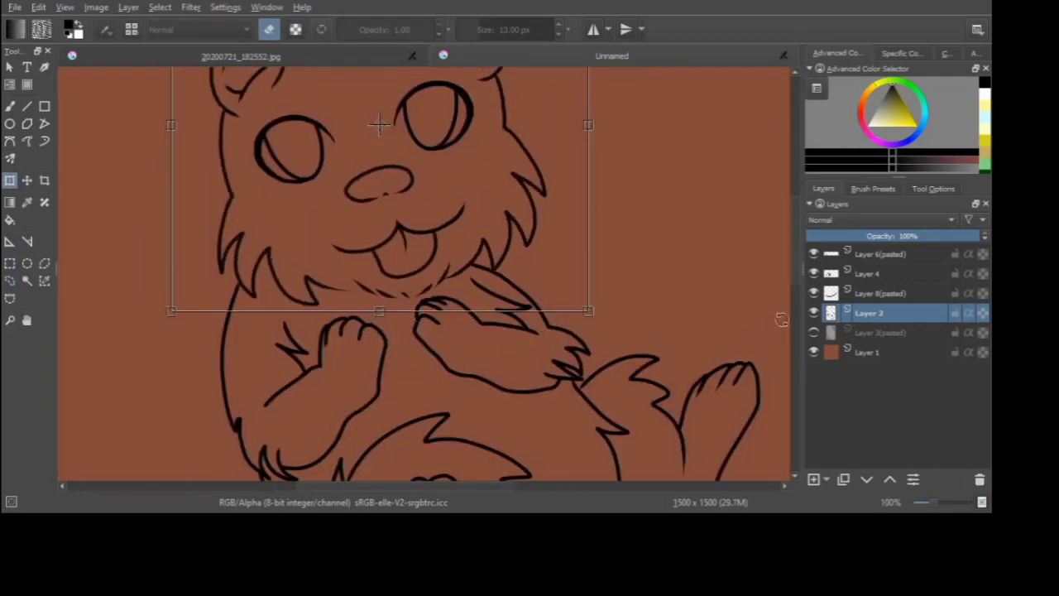
- Merge Layer 8(pasted), Layer 4 and Layer 6(pasted) down into Layer 2
{"action": "left_click", "coordinate": [831, 296]}
{"action": "key", "text": "ctrl+e"}
{"action": "left_click", "coordinate": [836, 273]}
{"action": "key", "text": "ctrl+e"}
{"action": "left_click", "coordinate": [836, 254]}
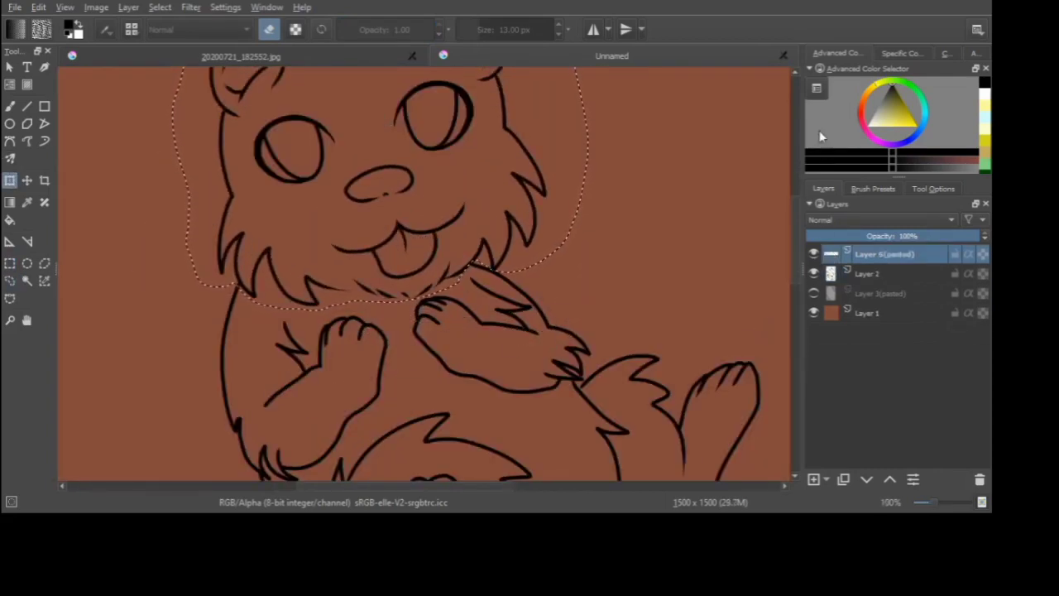
{"action": "key", "text": "ctrl+e"}
- Rotate the selected head clockwise to a more upright angle and move it into place on the body
{"action": "scroll", "coordinate": [340, 341], "scroll_direction": "down", "scroll_amount": 2}
{"action": "left_click", "coordinate": [10, 181]}
{"action": "scroll", "coordinate": [292, 327], "scroll_direction": "up", "scroll_amount": 1}
{"action": "left_click_drag", "start_coordinate": [364, 361], "coordinate": [345, 377]}
{"action": "left_click_drag", "start_coordinate": [396, 267], "coordinate": [385, 268]}
{"action": "scroll", "coordinate": [399, 240], "scroll_direction": "down", "scroll_amount": 2}
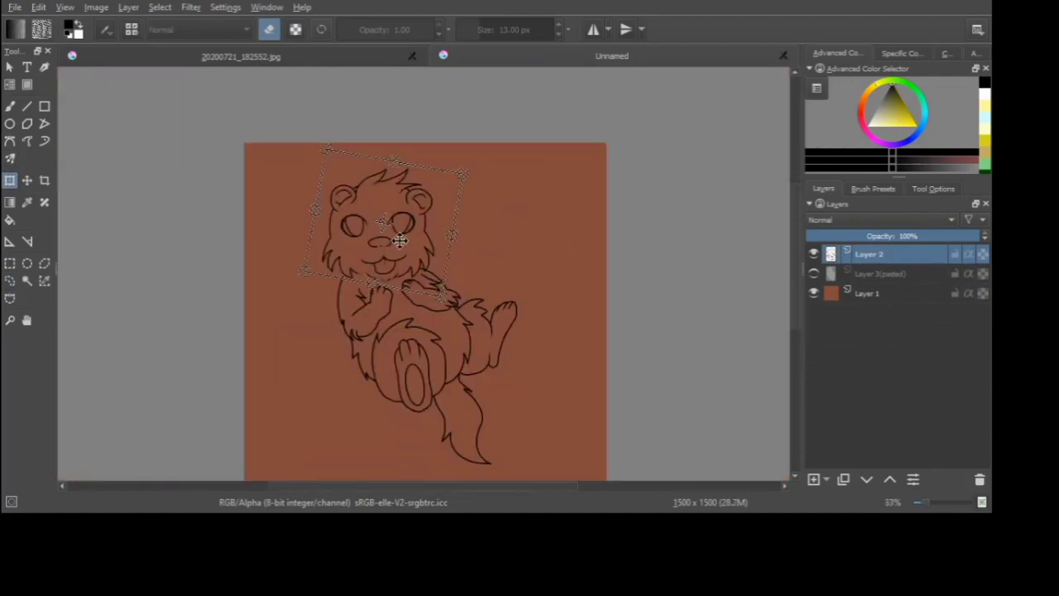
{"action": "scroll", "coordinate": [318, 270], "scroll_direction": "up", "scroll_amount": 1}
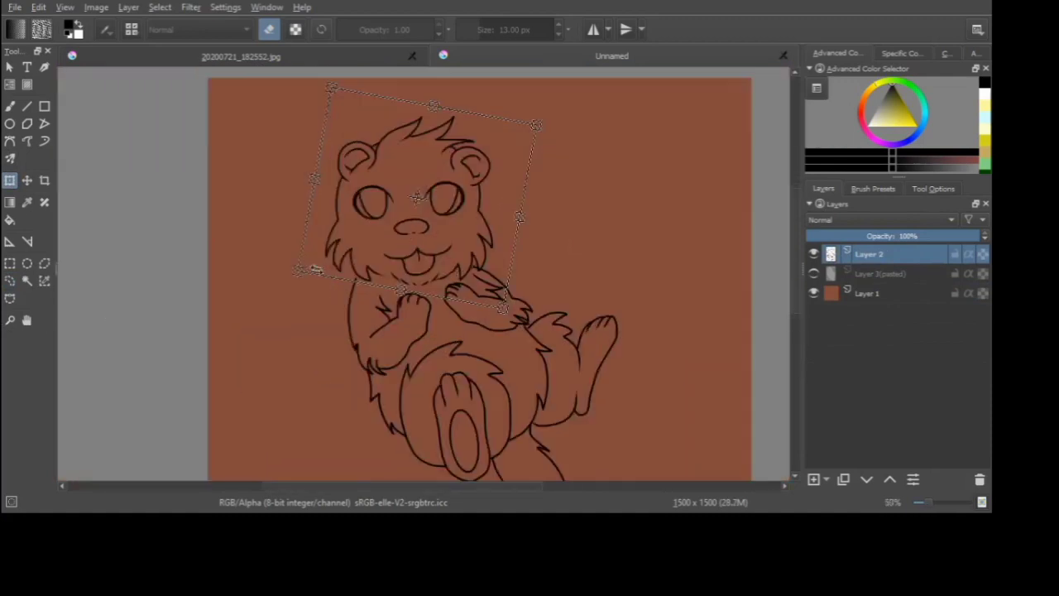
- Select the nose freehand, rotate it level, and center it above the mouth
{"action": "left_click", "coordinate": [9, 282]}
{"action": "scroll", "coordinate": [424, 217], "scroll_direction": "up", "scroll_amount": 2}
{"action": "left_click_drag", "start_coordinate": [442, 274], "coordinate": [441, 221]}
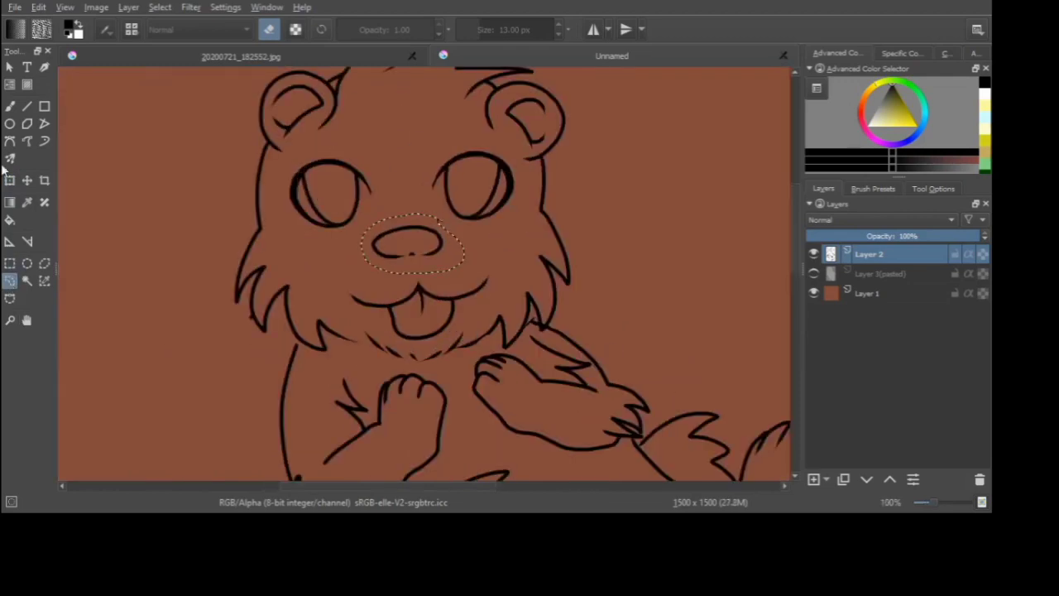
{"action": "left_click", "coordinate": [9, 179]}
{"action": "scroll", "coordinate": [465, 233], "scroll_direction": "up", "scroll_amount": 1}
{"action": "left_click_drag", "start_coordinate": [386, 310], "coordinate": [378, 313]}
{"action": "left_click_drag", "start_coordinate": [372, 271], "coordinate": [378, 275]}
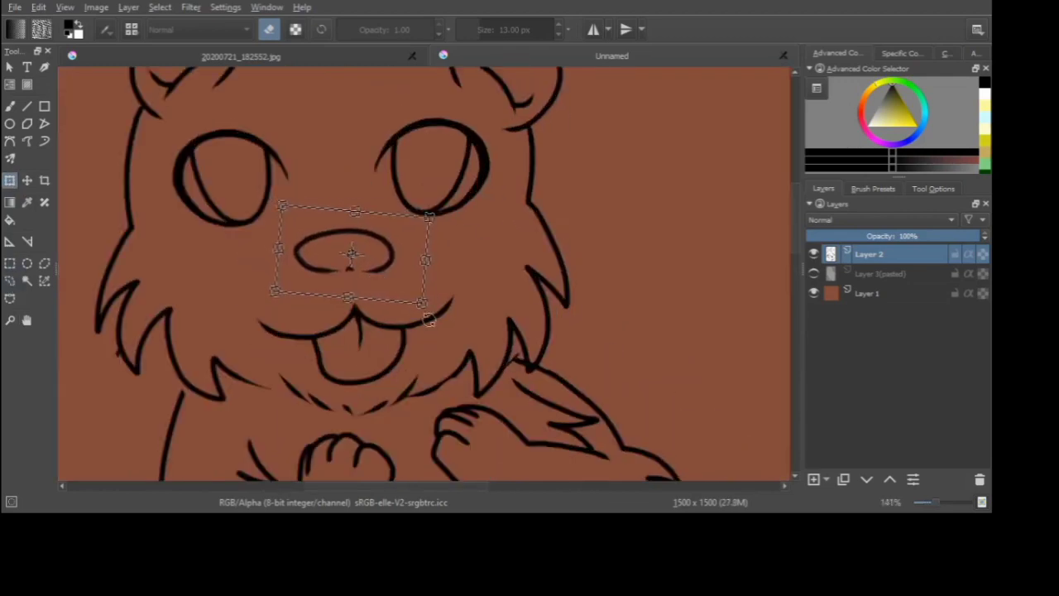
{"action": "left_click_drag", "start_coordinate": [429, 320], "coordinate": [436, 311]}
{"action": "scroll", "coordinate": [388, 313], "scroll_direction": "down", "scroll_amount": 2}
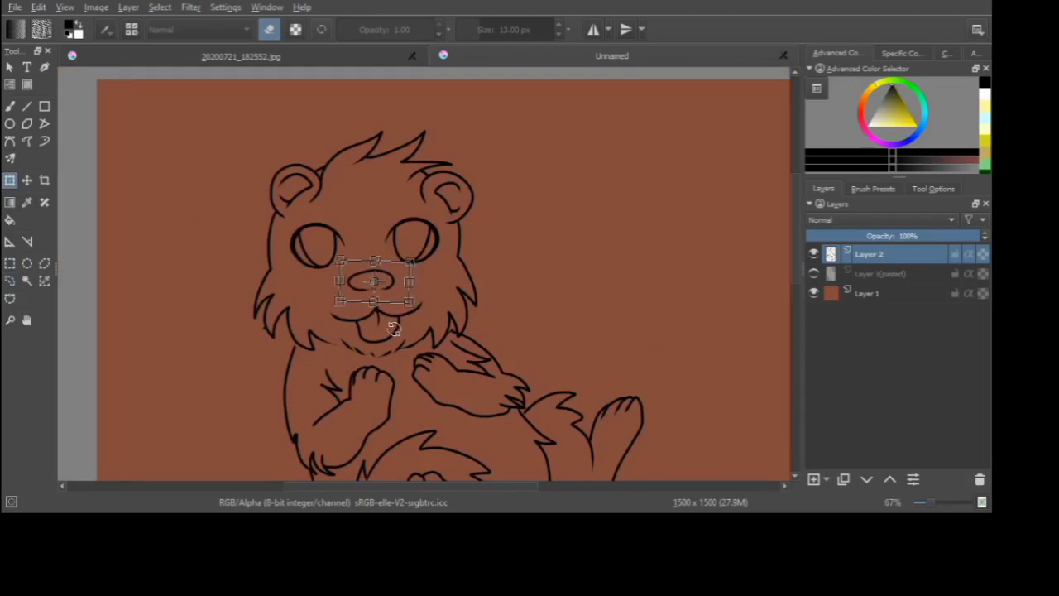
{"action": "left_click", "coordinate": [8, 285]}
- Mirror the whole image horizontally
{"action": "scroll", "coordinate": [217, 224], "scroll_direction": "down", "scroll_amount": 2}
{"action": "left_click_drag", "start_coordinate": [579, 486], "coordinate": [542, 486]}
{"action": "left_click", "coordinate": [98, 8]}
{"action": "left_click", "coordinate": [168, 168]}
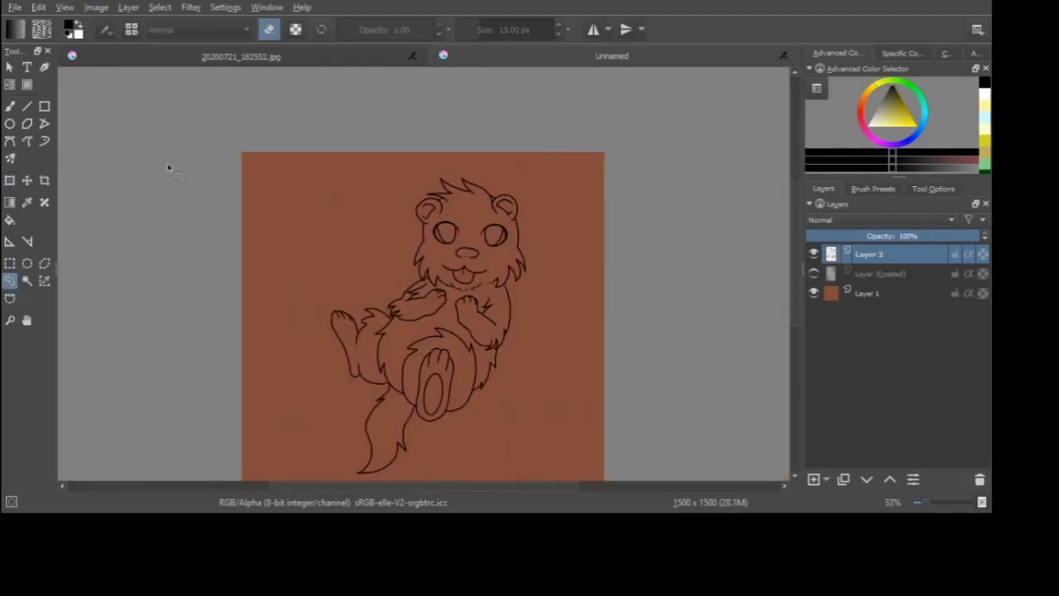
- Erase the stray marks beside the right cheek's fur tips with a 7 px eraser
{"action": "scroll", "coordinate": [481, 276], "scroll_direction": "up", "scroll_amount": 4}
{"action": "key", "text": "b"}
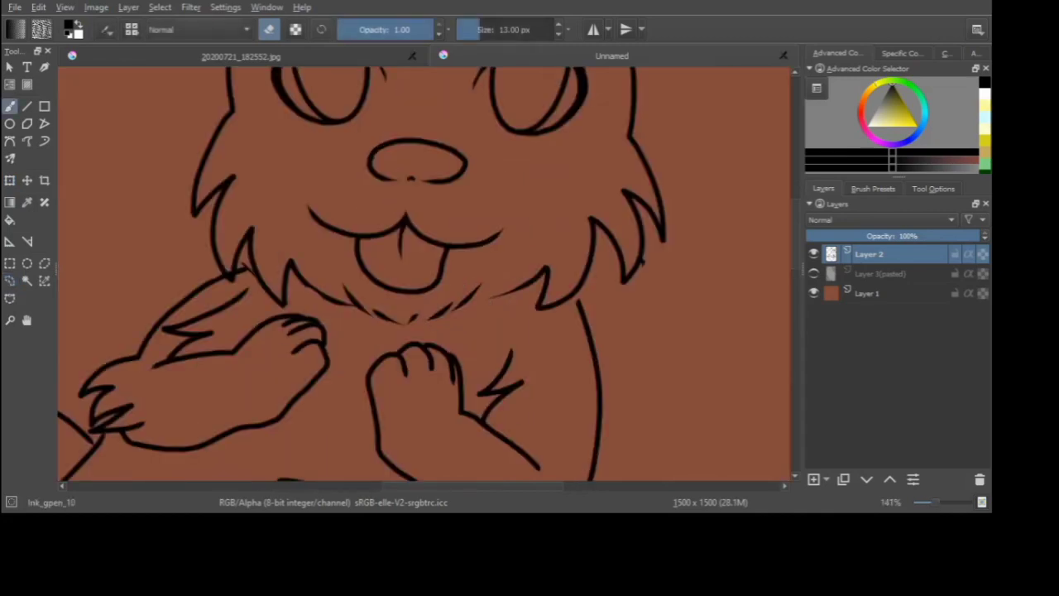
{"action": "scroll", "coordinate": [580, 220], "scroll_direction": "up", "scroll_amount": 3}
{"action": "scroll", "coordinate": [607, 242], "scroll_direction": "down", "scroll_amount": 3}
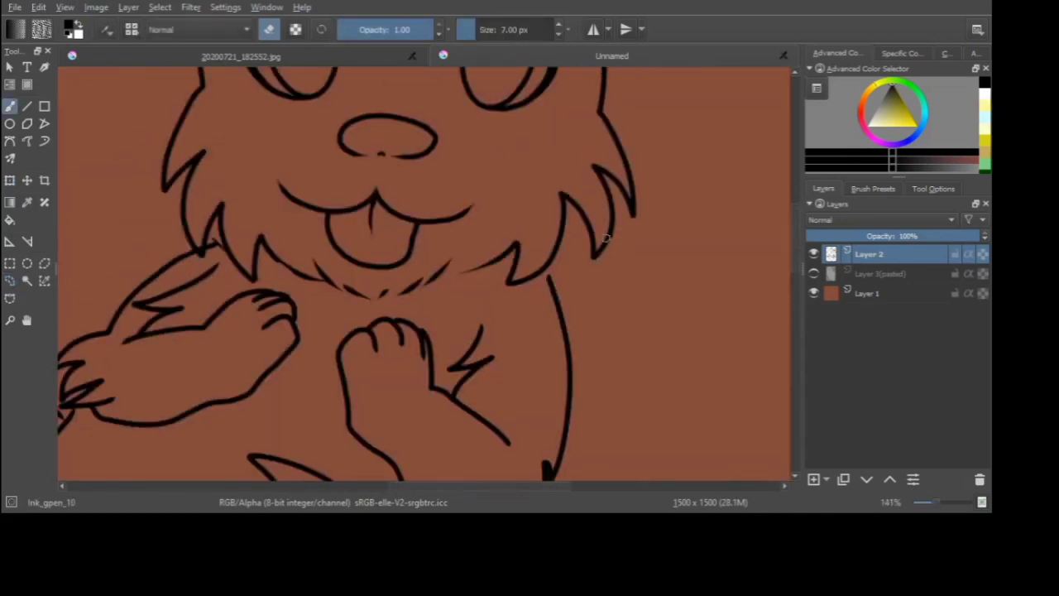
{"action": "scroll", "coordinate": [164, 239], "scroll_direction": "up", "scroll_amount": 5}
{"action": "scroll", "coordinate": [314, 249], "scroll_direction": "down", "scroll_amount": 3}
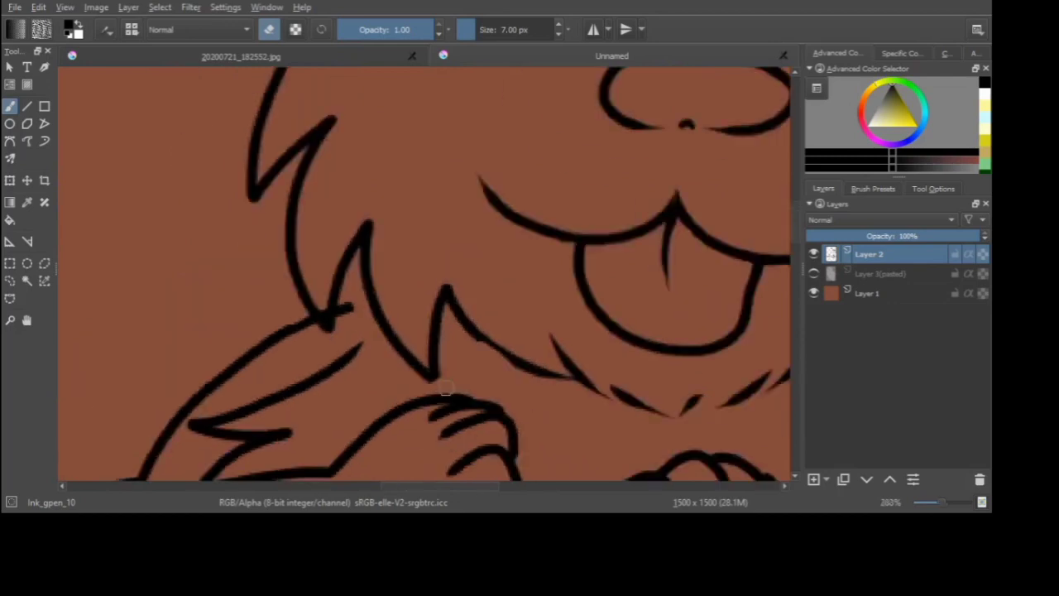
{"action": "scroll", "coordinate": [436, 346], "scroll_direction": "up", "scroll_amount": 3}
{"action": "scroll", "coordinate": [437, 346], "scroll_direction": "down", "scroll_amount": 3}
{"action": "key", "text": "e"}
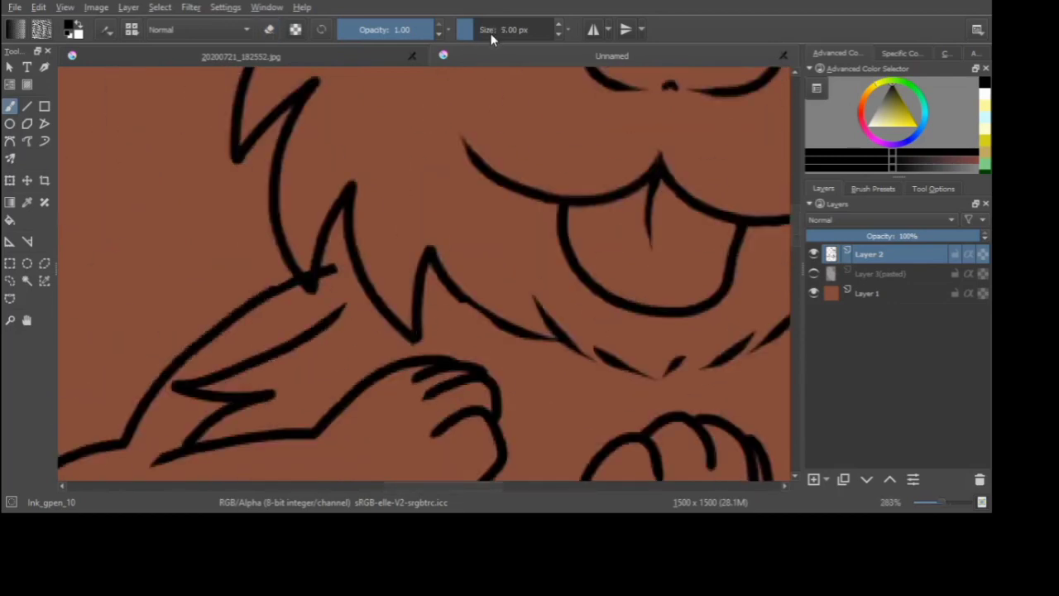
- Sharpen the tips of the left cheek's lower fur tufts, alternating between painting and erasing at 5 px
{"action": "scroll", "coordinate": [452, 293], "scroll_direction": "up", "scroll_amount": 2}
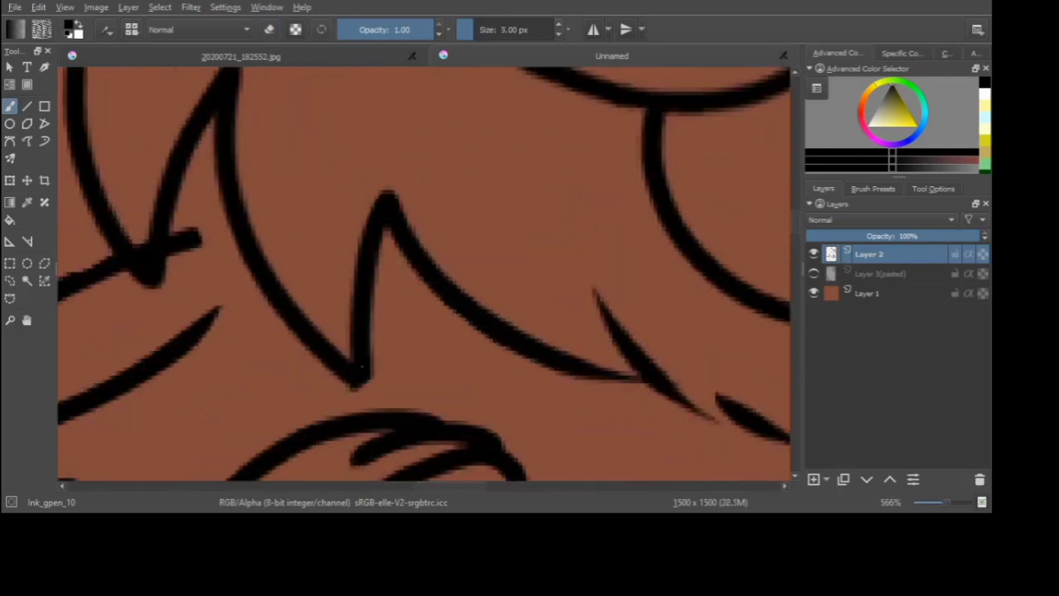
{"action": "scroll", "coordinate": [317, 331], "scroll_direction": "down", "scroll_amount": 3}
{"action": "scroll", "coordinate": [386, 333], "scroll_direction": "up", "scroll_amount": 4}
{"action": "key", "text": "e"}
{"action": "left_click_drag", "start_coordinate": [361, 348], "coordinate": [361, 336]}
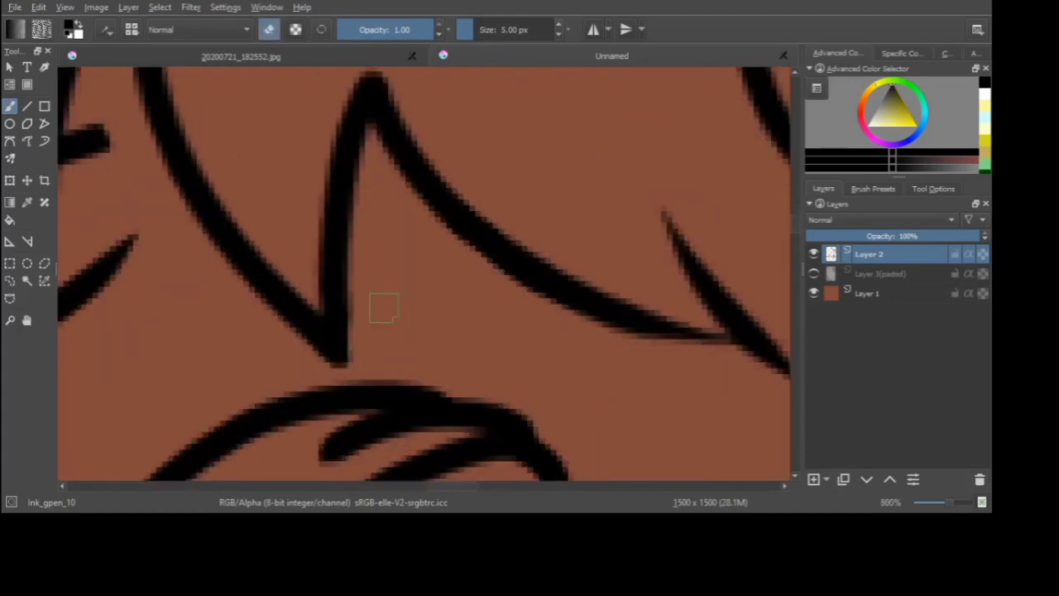
{"action": "scroll", "coordinate": [384, 309], "scroll_direction": "down", "scroll_amount": 4}
{"action": "scroll", "coordinate": [306, 277], "scroll_direction": "up", "scroll_amount": 2}
{"action": "key", "text": "e"}
{"action": "mouse_move", "coordinate": [326, 252]}
{"action": "left_mouse_down"}
{"action": "mouse_move", "coordinate": [347, 249]}
{"action": "mouse_move", "coordinate": [308, 252]}
{"action": "mouse_move", "coordinate": [280, 295]}
{"action": "mouse_move", "coordinate": [268, 269]}
{"action": "mouse_move", "coordinate": [336, 234]}
{"action": "left_mouse_up"}
- Clean up the junction of the left shoulder line and the cheek fur by painting and erasing with the ink brush
{"action": "scroll", "coordinate": [278, 256], "scroll_direction": "up", "scroll_amount": 1}
{"action": "key", "text": "e"}
{"action": "scroll", "coordinate": [300, 248], "scroll_direction": "up", "scroll_amount": 1}
{"action": "scroll", "coordinate": [308, 239], "scroll_direction": "down", "scroll_amount": 3}
{"action": "scroll", "coordinate": [312, 267], "scroll_direction": "up", "scroll_amount": 3}
{"action": "key", "text": "e"}
{"action": "scroll", "coordinate": [280, 263], "scroll_direction": "down", "scroll_amount": 3}
{"action": "scroll", "coordinate": [287, 262], "scroll_direction": "up", "scroll_amount": 7}
{"action": "key", "text": "e"}
{"action": "key", "text": "e"}
{"action": "mouse_move", "coordinate": [512, 186]}
{"action": "left_mouse_down"}
{"action": "mouse_move", "coordinate": [464, 209]}
{"action": "mouse_move", "coordinate": [497, 173]}
{"action": "mouse_move", "coordinate": [484, 165]}
{"action": "mouse_move", "coordinate": [485, 175]}
{"action": "mouse_move", "coordinate": [546, 159]}
{"action": "left_mouse_up"}
{"action": "key", "text": "e"}
{"action": "scroll", "coordinate": [395, 215], "scroll_direction": "down", "scroll_amount": 6}
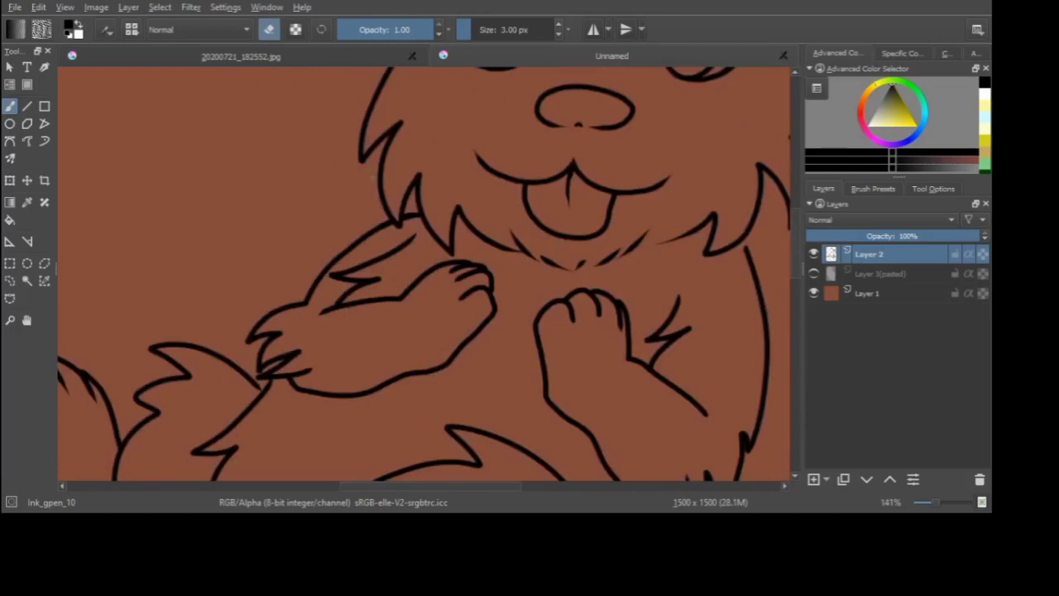
- Join the top of the body's right outline to the cheek fur with a 3 px ink stroke
{"action": "scroll", "coordinate": [395, 215], "scroll_direction": "down", "scroll_amount": 3}
{"action": "scroll", "coordinate": [519, 217], "scroll_direction": "up", "scroll_amount": 8}
{"action": "key", "text": "e"}
{"action": "mouse_move", "coordinate": [504, 190]}
{"action": "left_mouse_down"}
{"action": "mouse_move", "coordinate": [523, 223]}
{"action": "mouse_move", "coordinate": [500, 200]}
{"action": "left_mouse_up"}
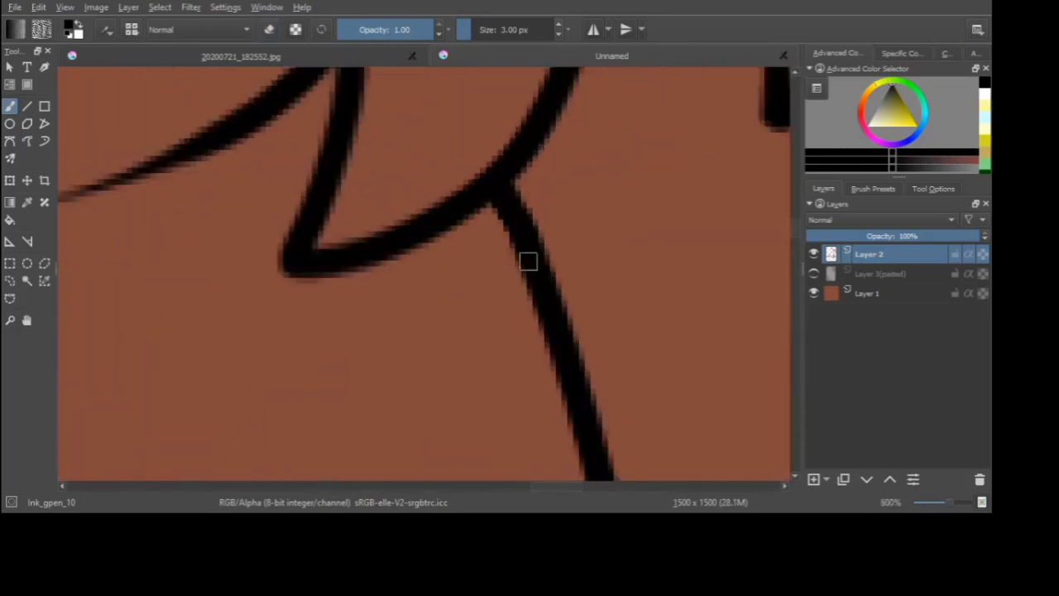
{"action": "scroll", "coordinate": [528, 261], "scroll_direction": "down", "scroll_amount": 9}
{"action": "scroll", "coordinate": [473, 300], "scroll_direction": "down", "scroll_amount": 1}
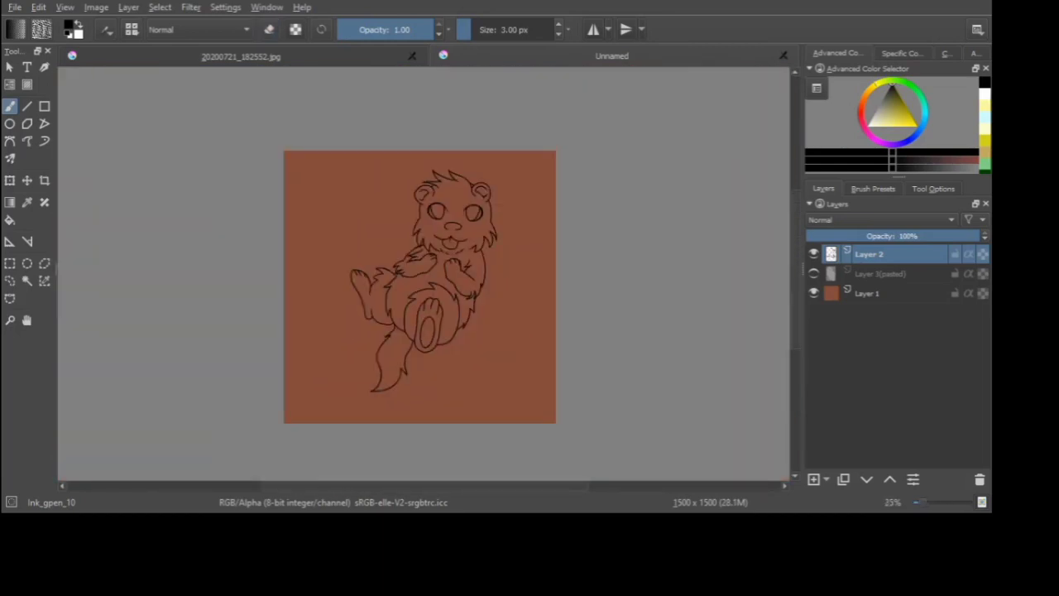
- Select both eyes freehand, rotate them slightly clockwise and nudge them into place, then clear the selection
{"action": "scroll", "coordinate": [459, 212], "scroll_direction": "up", "scroll_amount": 4}
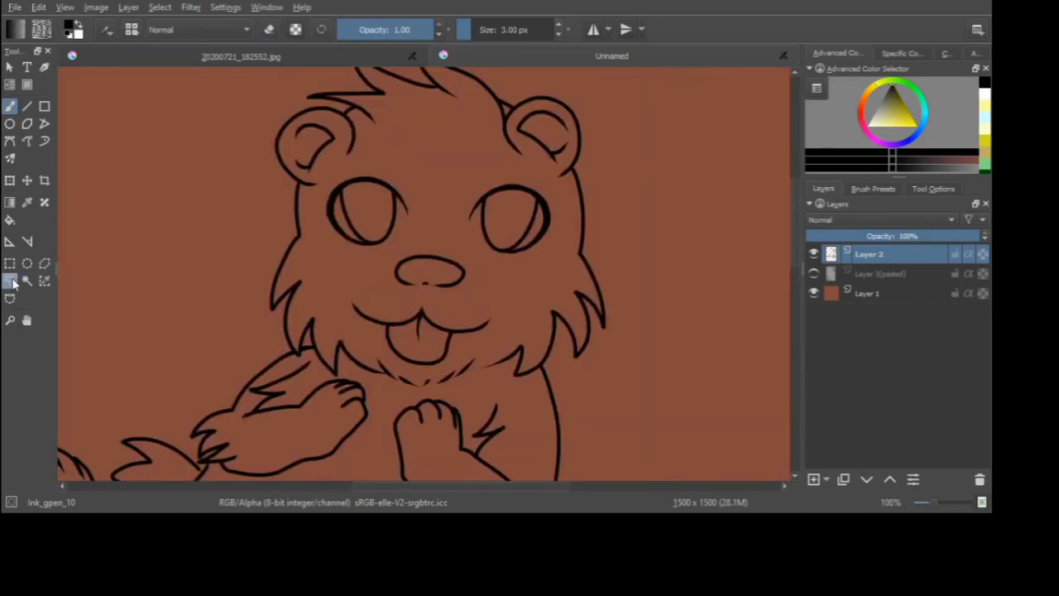
{"action": "left_click", "coordinate": [9, 281]}
{"action": "left_click_drag", "start_coordinate": [378, 163], "coordinate": [328, 181]}
{"action": "left_click_drag", "start_coordinate": [525, 173], "coordinate": [389, 164]}
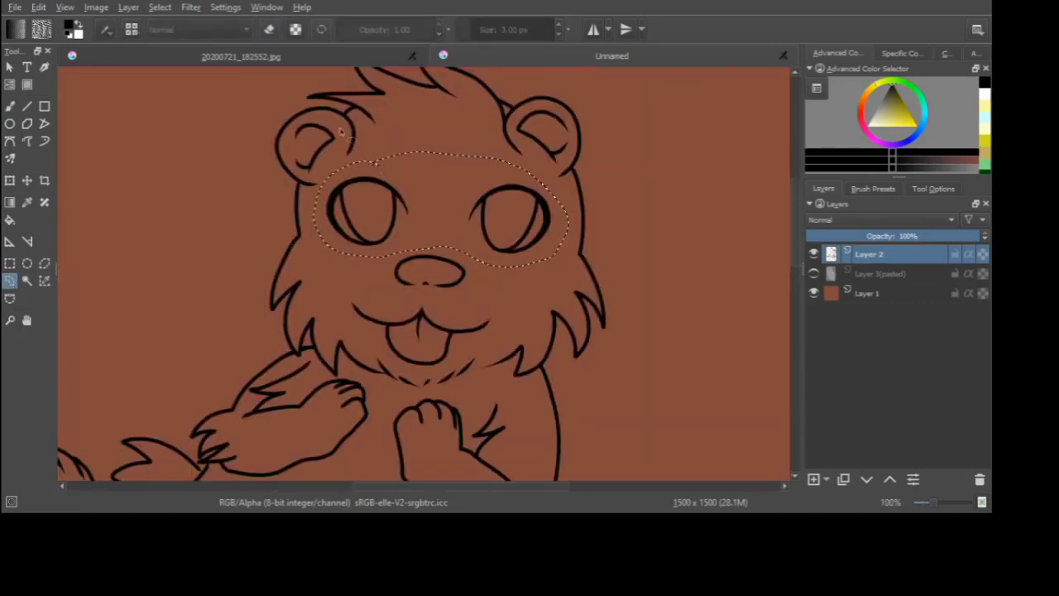
{"action": "left_click", "coordinate": [9, 180]}
{"action": "left_click_drag", "start_coordinate": [451, 355], "coordinate": [461, 357]}
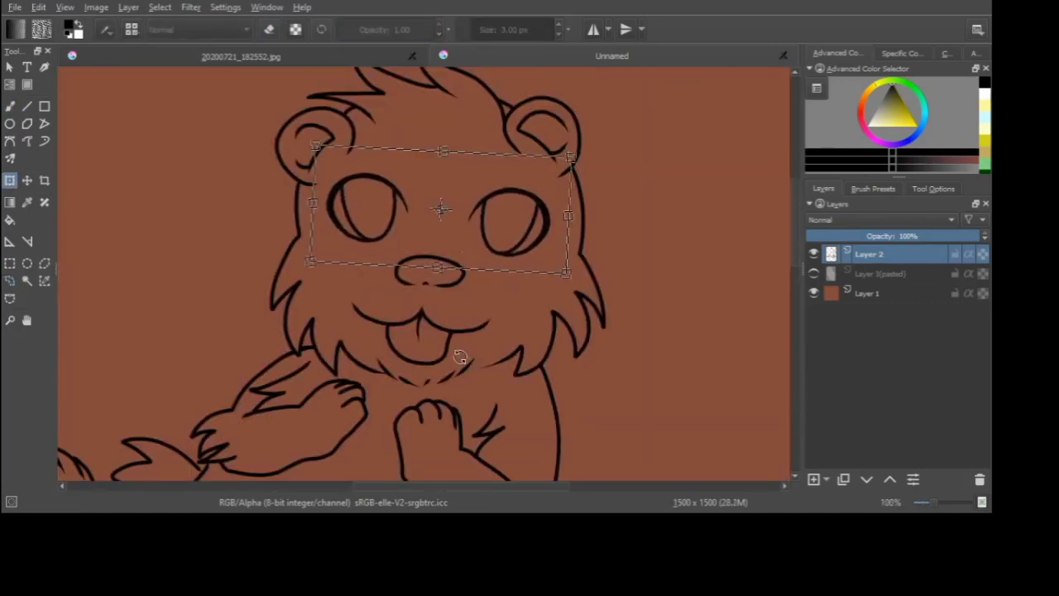
{"action": "left_click_drag", "start_coordinate": [487, 237], "coordinate": [485, 250]}
{"action": "scroll", "coordinate": [599, 362], "scroll_direction": "down", "scroll_amount": 2}
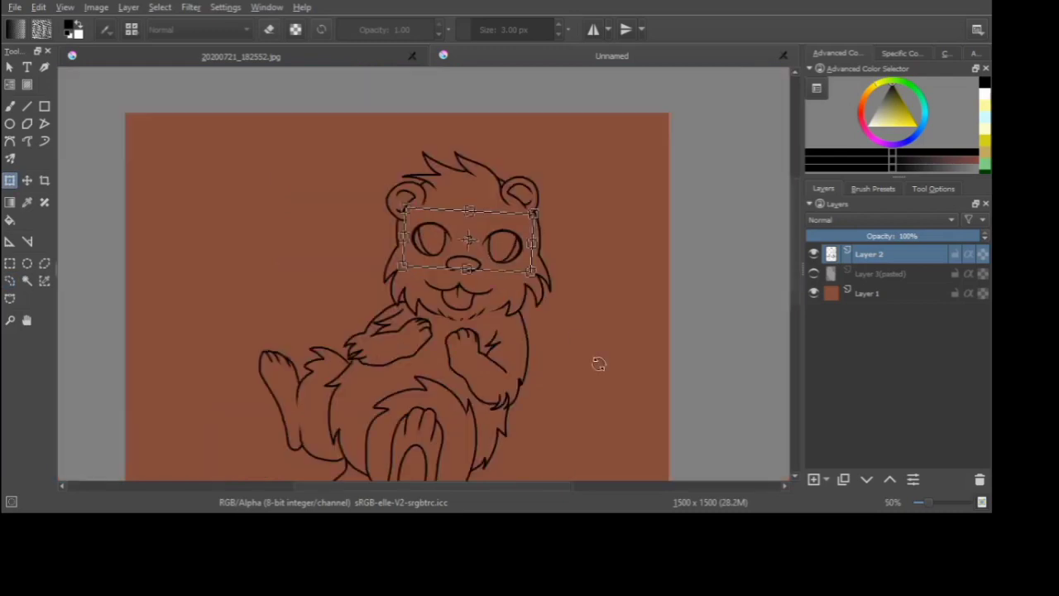
{"action": "left_click", "coordinate": [9, 281]}
{"action": "scroll", "coordinate": [257, 236], "scroll_direction": "down", "scroll_amount": 2}
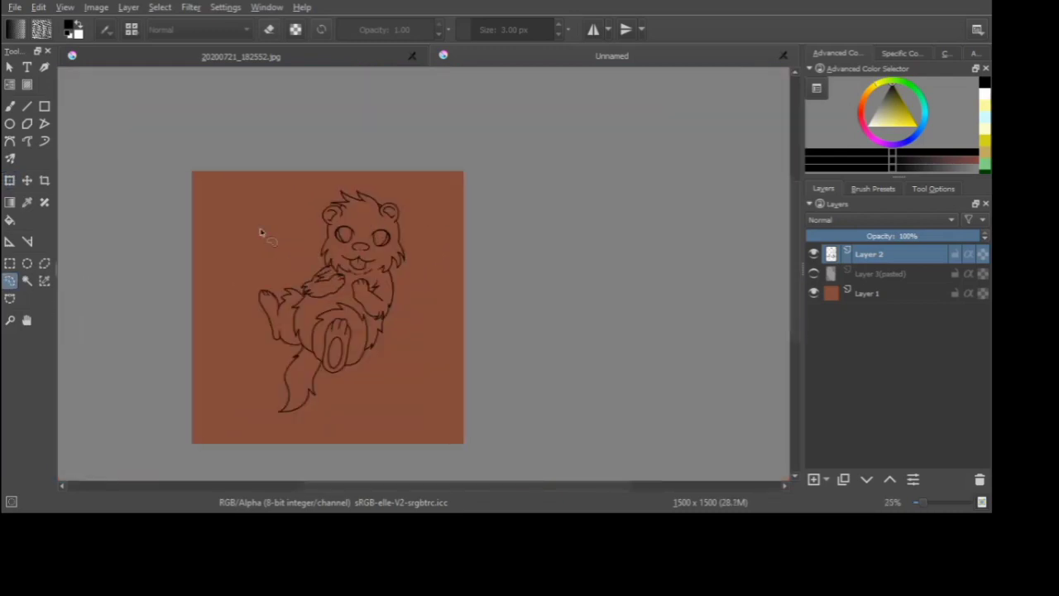
{"action": "scroll", "coordinate": [389, 311], "scroll_direction": "up", "scroll_amount": 4}
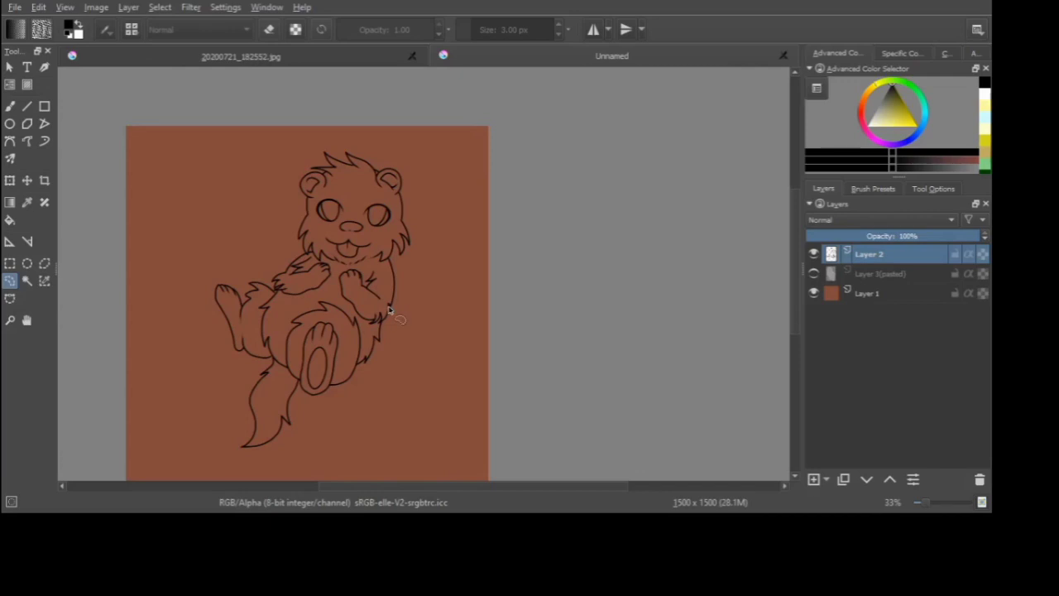
- Erase the head outline where it overlaps the inner edge of the right ear, using a 3 px eraser
{"action": "left_click", "coordinate": [10, 107]}
{"action": "scroll", "coordinate": [431, 228], "scroll_direction": "up", "scroll_amount": 5}
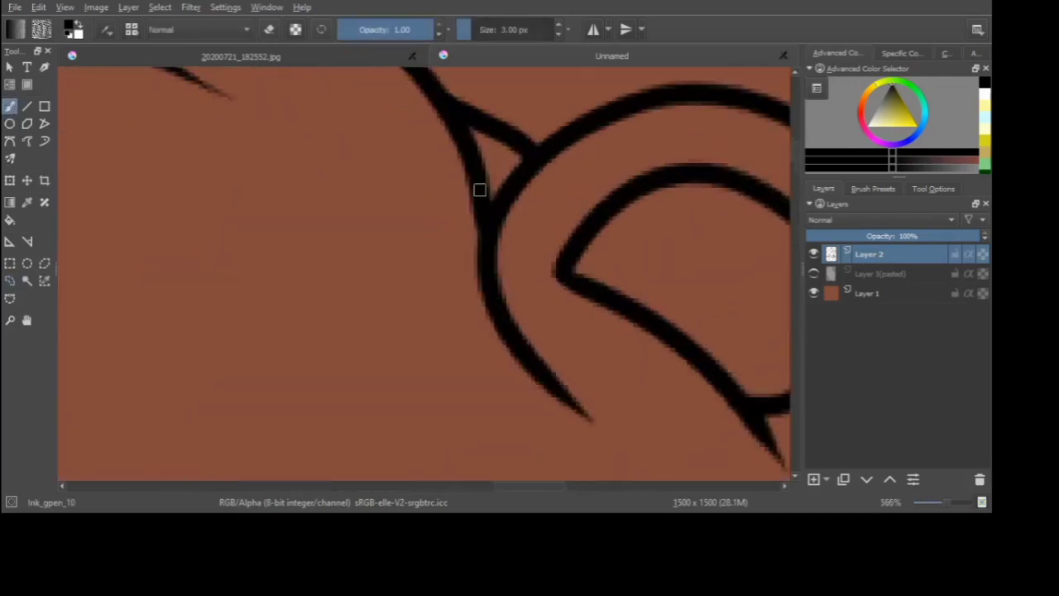
{"action": "key", "text": "e"}
{"action": "mouse_move", "coordinate": [490, 190]}
{"action": "left_mouse_down"}
{"action": "mouse_move", "coordinate": [479, 246]}
{"action": "mouse_move", "coordinate": [470, 227]}
{"action": "left_mouse_up"}
{"action": "left_click_drag", "start_coordinate": [466, 169], "coordinate": [470, 211]}
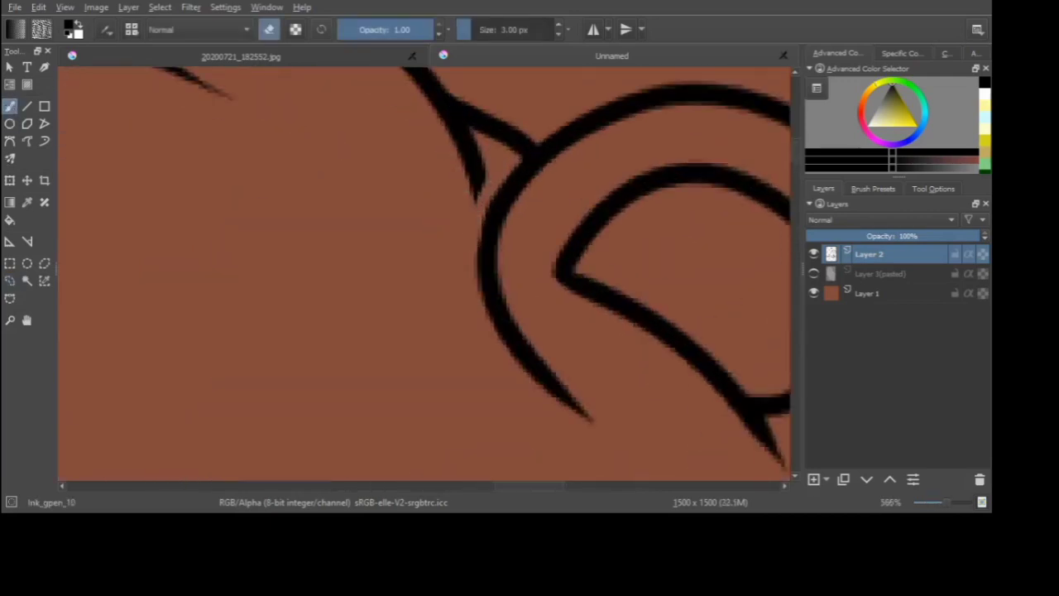
{"action": "left_click_drag", "start_coordinate": [453, 141], "coordinate": [473, 203]}
{"action": "left_click_drag", "start_coordinate": [444, 122], "coordinate": [475, 203]}
{"action": "left_click_drag", "start_coordinate": [453, 133], "coordinate": [478, 189]}
{"action": "mouse_move", "coordinate": [462, 152]}
{"action": "left_mouse_down"}
{"action": "mouse_move", "coordinate": [478, 189]}
{"action": "mouse_move", "coordinate": [431, 124]}
{"action": "left_mouse_up"}
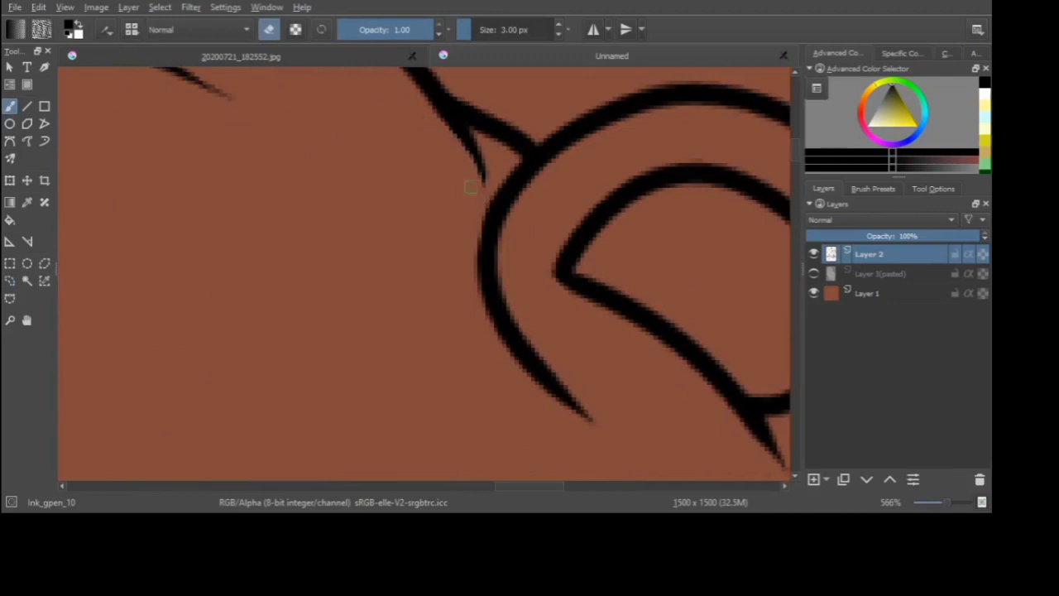
- Erase the lines joining the right ear to the hair and to the side of the head
{"action": "scroll", "coordinate": [422, 273], "scroll_direction": "down", "scroll_amount": 4}
{"action": "scroll", "coordinate": [419, 255], "scroll_direction": "down", "scroll_amount": 4}
{"action": "scroll", "coordinate": [456, 151], "scroll_direction": "up", "scroll_amount": 9}
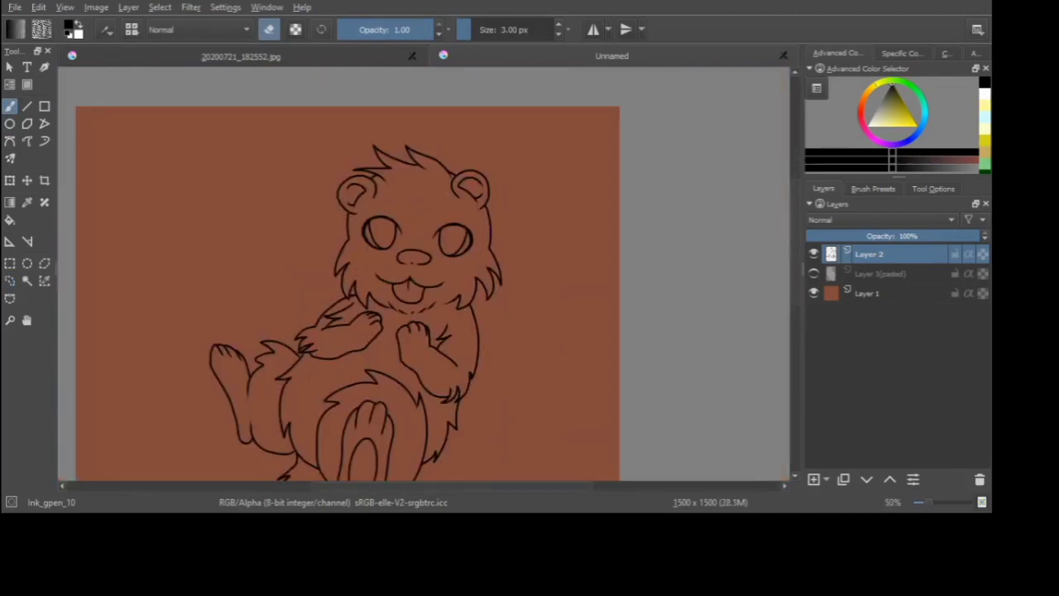
{"action": "mouse_move", "coordinate": [445, 182]}
{"action": "left_mouse_down"}
{"action": "mouse_move", "coordinate": [469, 157]}
{"action": "mouse_move", "coordinate": [434, 174]}
{"action": "left_mouse_up"}
{"action": "scroll", "coordinate": [471, 167], "scroll_direction": "down", "scroll_amount": 5}
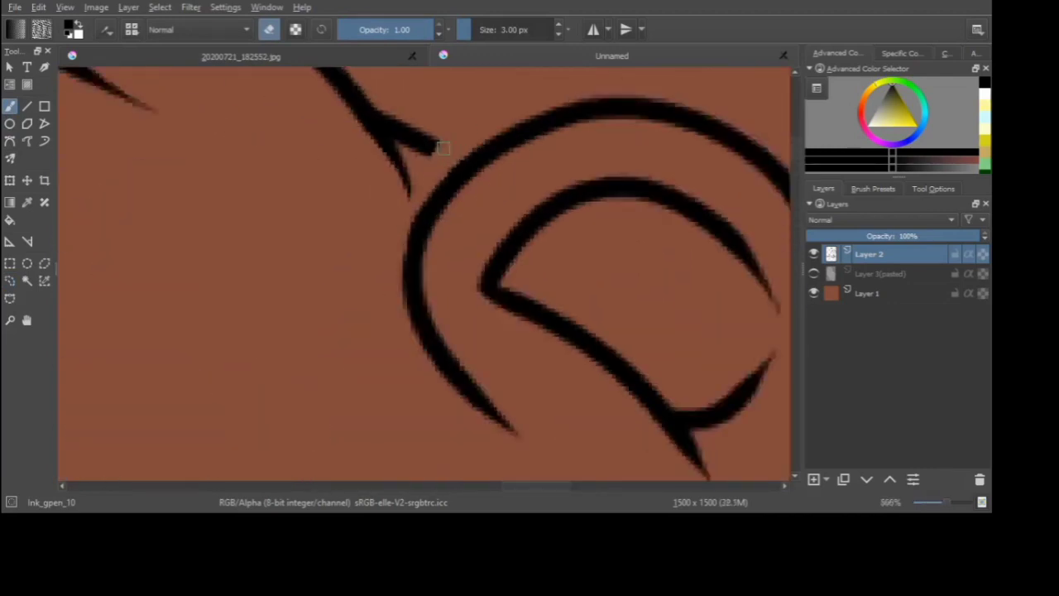
{"action": "scroll", "coordinate": [551, 256], "scroll_direction": "up", "scroll_amount": 5}
{"action": "left_click_drag", "start_coordinate": [562, 232], "coordinate": [540, 265]}
{"action": "left_click_drag", "start_coordinate": [550, 270], "coordinate": [580, 235]}
{"action": "scroll", "coordinate": [548, 263], "scroll_direction": "down", "scroll_amount": 4}
- Select the right ear freehand, rotate it slightly clockwise and reposition it on the head
{"action": "left_click", "coordinate": [9, 282]}
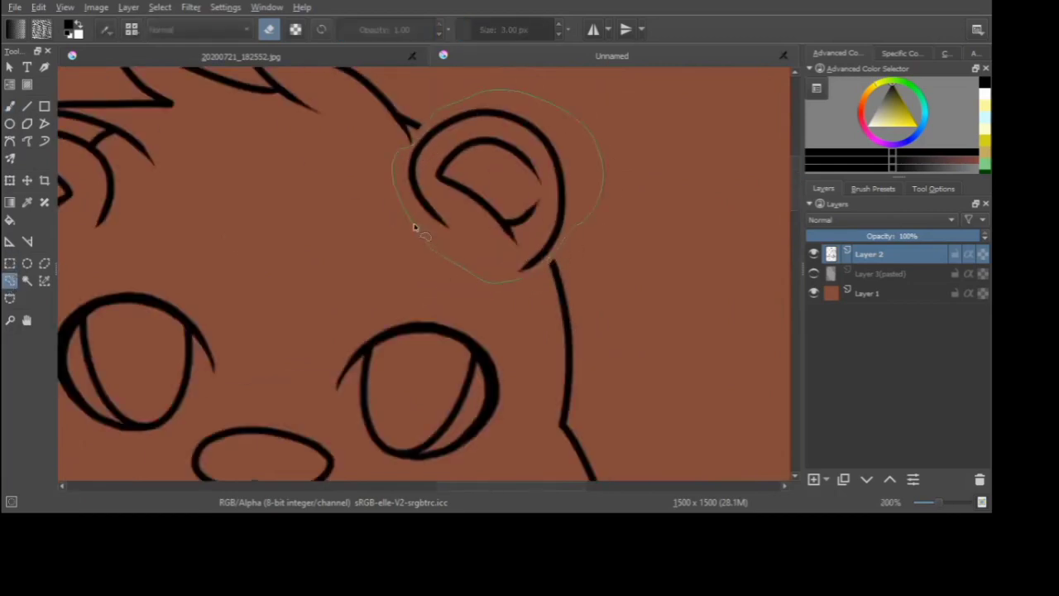
{"action": "left_click_drag", "start_coordinate": [415, 228], "coordinate": [412, 226]}
{"action": "scroll", "coordinate": [382, 224], "scroll_direction": "down", "scroll_amount": 2}
{"action": "left_click", "coordinate": [9, 180]}
{"action": "left_click_drag", "start_coordinate": [465, 274], "coordinate": [456, 274]}
{"action": "mouse_move", "coordinate": [458, 236]}
{"action": "left_mouse_down"}
{"action": "mouse_move", "coordinate": [466, 252]}
{"action": "mouse_move", "coordinate": [469, 241]}
{"action": "left_mouse_up"}
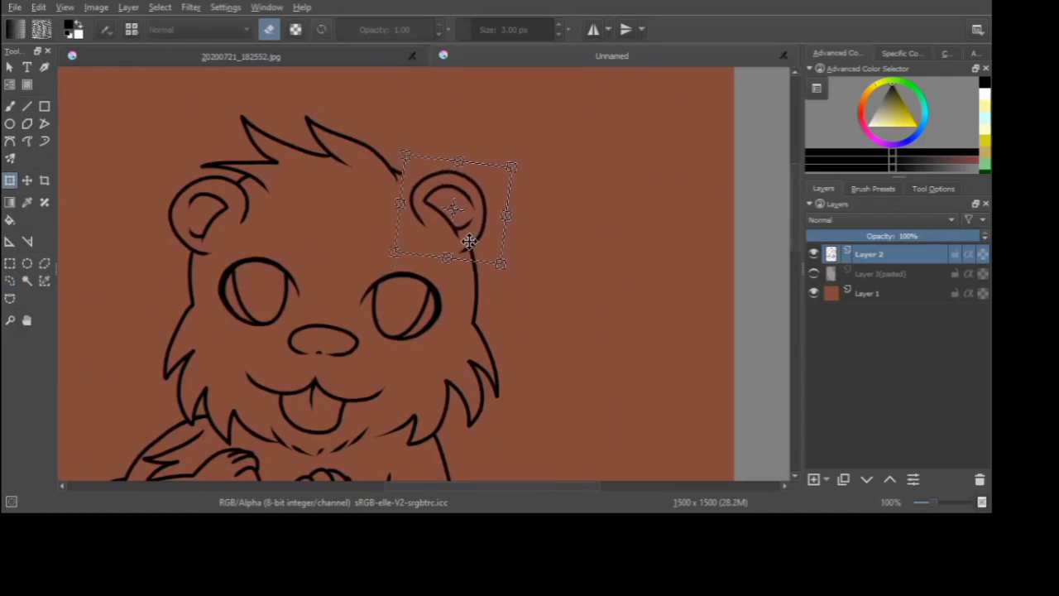
{"action": "left_click_drag", "start_coordinate": [461, 288], "coordinate": [466, 289]}
{"action": "scroll", "coordinate": [412, 209], "scroll_direction": "down", "scroll_amount": 2}
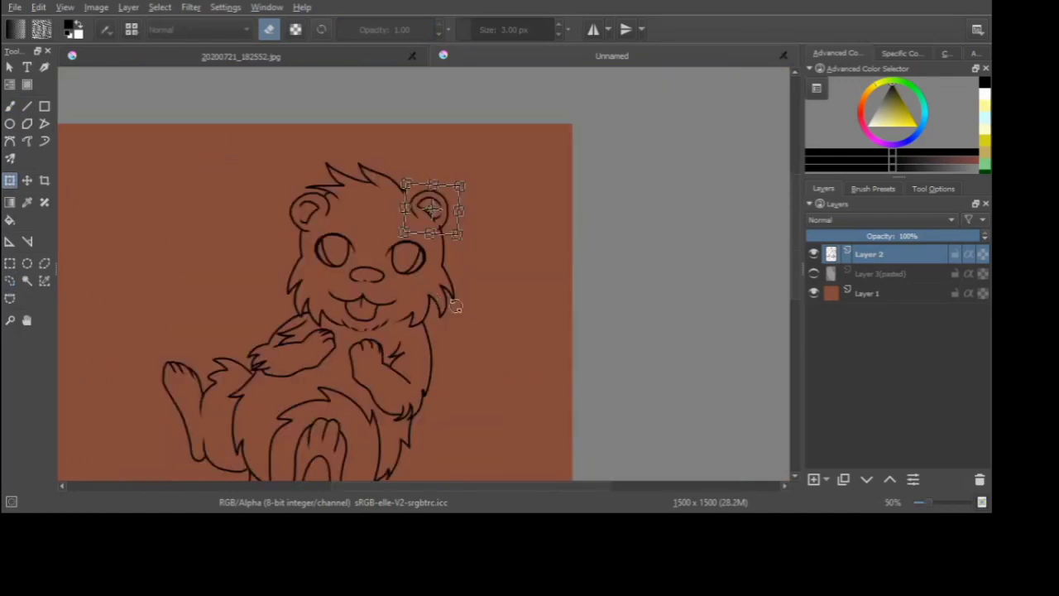
{"action": "scroll", "coordinate": [438, 252], "scroll_direction": "up", "scroll_amount": 2}
{"action": "key", "text": "Return"}
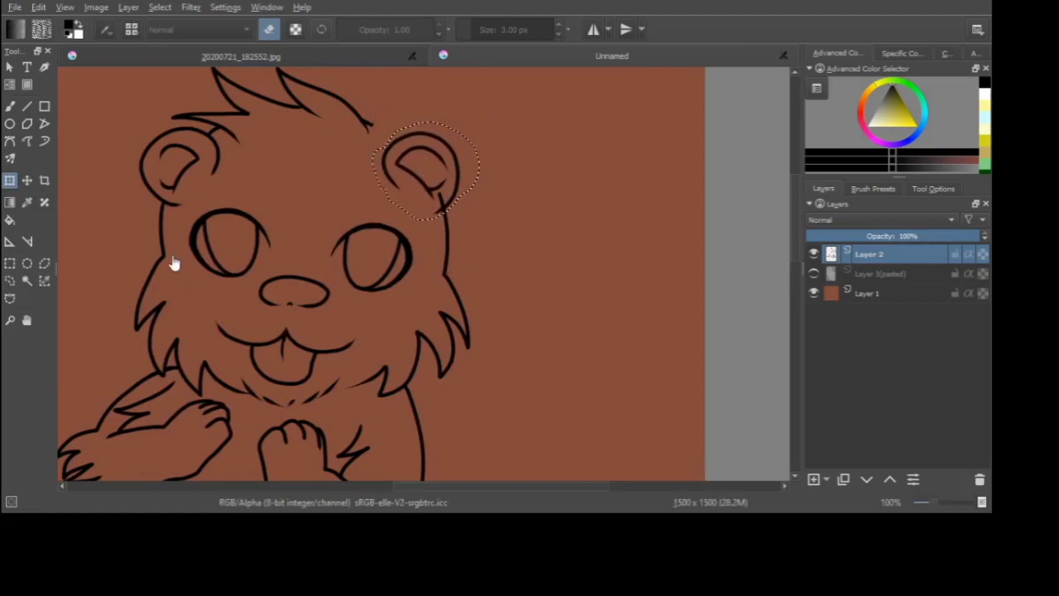
- Rotate the right ear slightly further clockwise and clear the selection
{"action": "key", "text": "ctrl+t"}
{"action": "left_click_drag", "start_coordinate": [434, 253], "coordinate": [424, 254]}
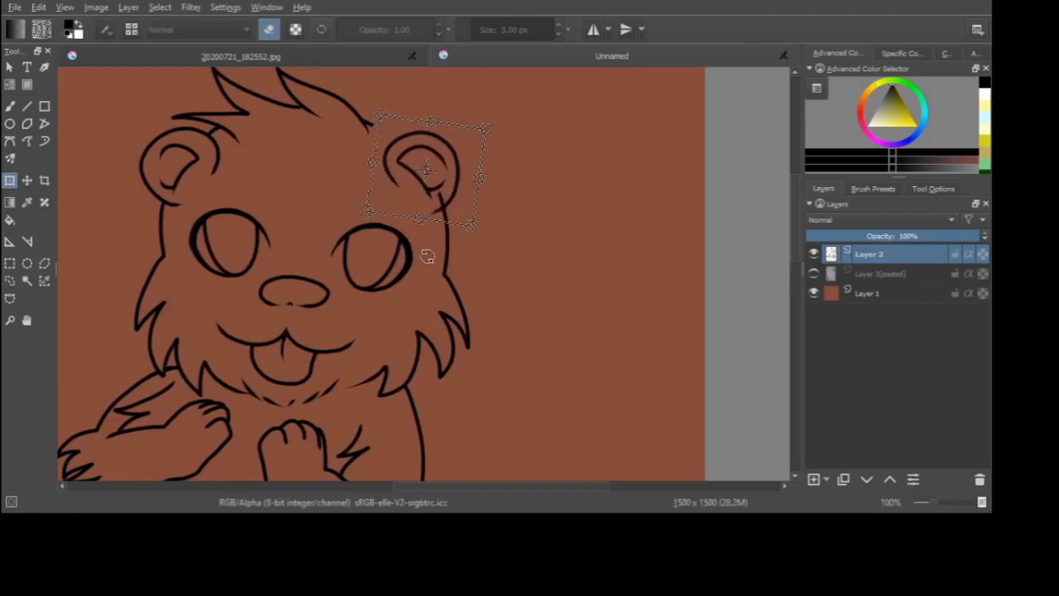
{"action": "left_click", "coordinate": [10, 265]}
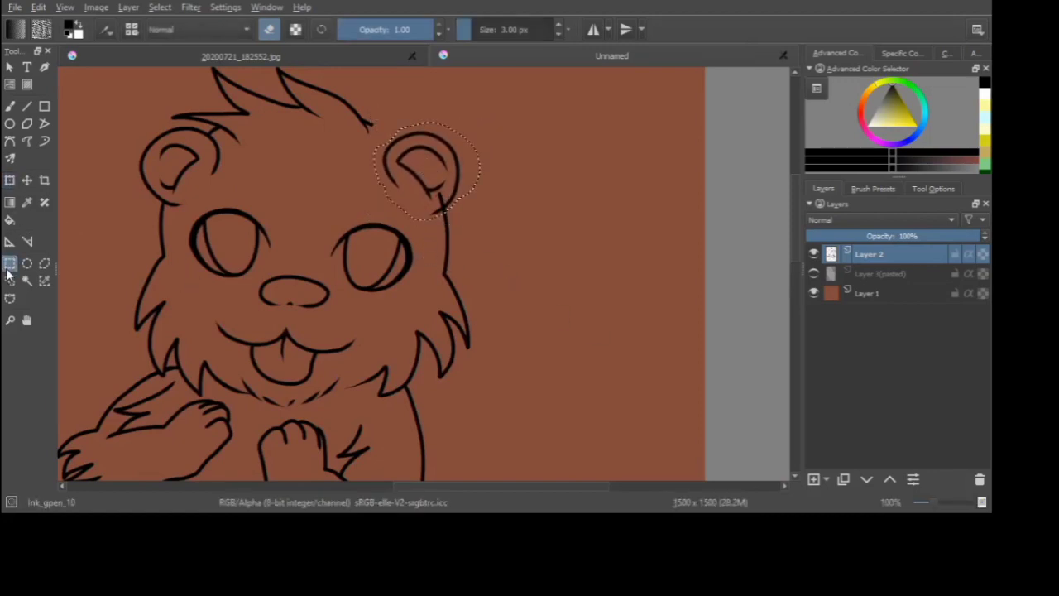
{"action": "left_click", "coordinate": [203, 213]}
- Erase the head outline that sticks into the right ear with a 5 px eraser
{"action": "scroll", "coordinate": [204, 212], "scroll_direction": "down", "scroll_amount": 2}
{"action": "left_click", "coordinate": [14, 111]}
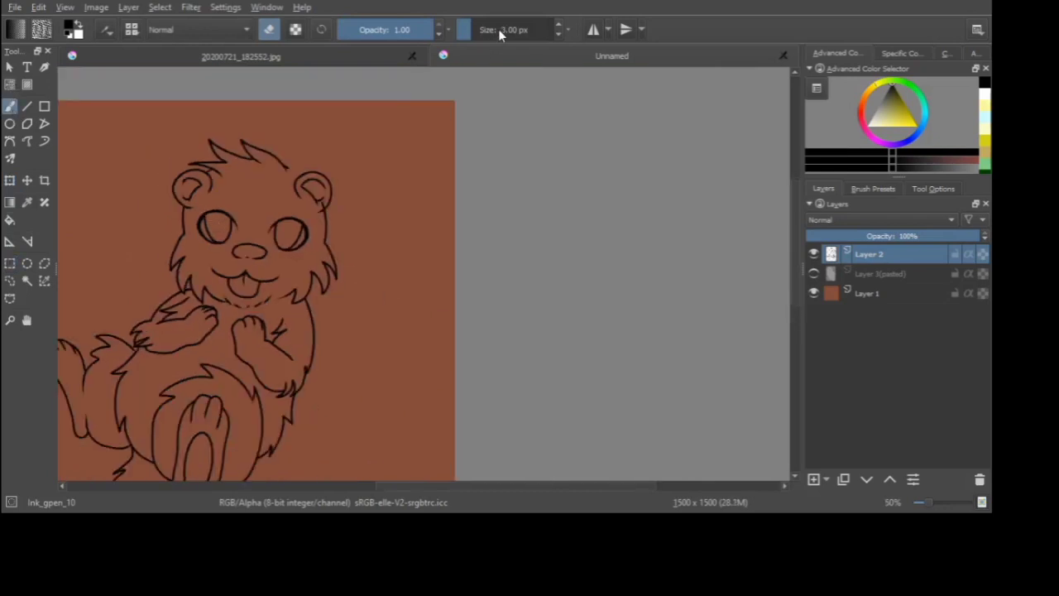
{"action": "scroll", "coordinate": [426, 286], "scroll_direction": "up", "scroll_amount": 6}
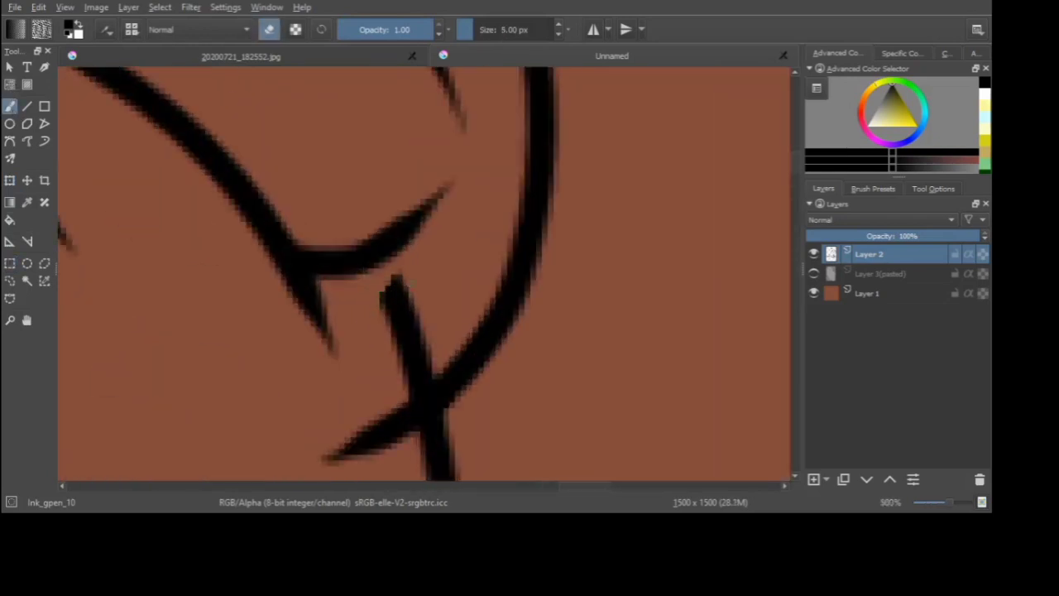
{"action": "mouse_move", "coordinate": [410, 319]}
{"action": "left_mouse_down"}
{"action": "mouse_move", "coordinate": [394, 384]}
{"action": "mouse_move", "coordinate": [421, 388]}
{"action": "left_mouse_up"}
{"action": "scroll", "coordinate": [423, 298], "scroll_direction": "down", "scroll_amount": 5}
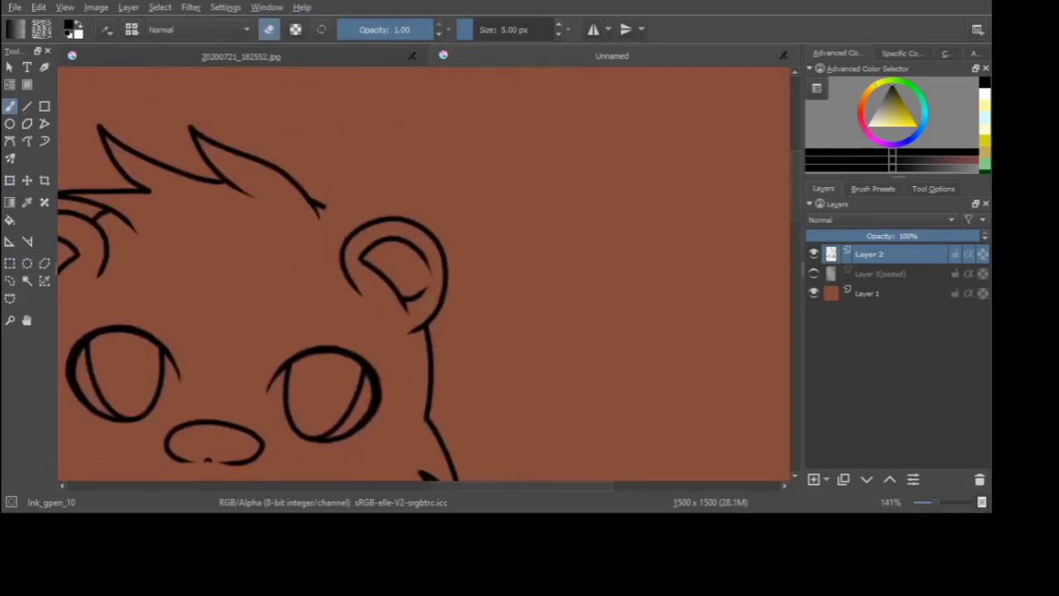
- Trim the leftover line ends around the right ear's lower edge and inner fold with the 5 px eraser
{"action": "scroll", "coordinate": [418, 314], "scroll_direction": "up", "scroll_amount": 3}
{"action": "scroll", "coordinate": [416, 277], "scroll_direction": "up", "scroll_amount": 2}
{"action": "left_click_drag", "start_coordinate": [437, 292], "coordinate": [352, 349]}
{"action": "scroll", "coordinate": [319, 327], "scroll_direction": "down", "scroll_amount": 6}
{"action": "scroll", "coordinate": [324, 287], "scroll_direction": "up", "scroll_amount": 6}
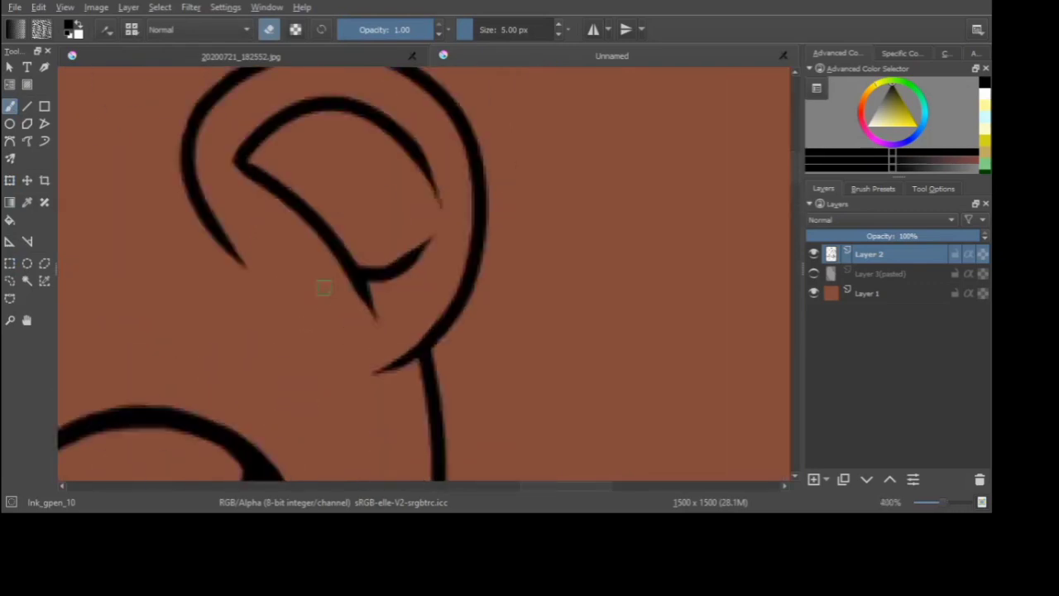
{"action": "left_click_drag", "start_coordinate": [372, 286], "coordinate": [411, 361]}
{"action": "scroll", "coordinate": [411, 361], "scroll_direction": "down", "scroll_amount": 4}
{"action": "scroll", "coordinate": [277, 161], "scroll_direction": "up", "scroll_amount": 4}
- Paint a 5 px ink line connecting the hair outline to the top of the right ear
{"action": "key", "text": "e"}
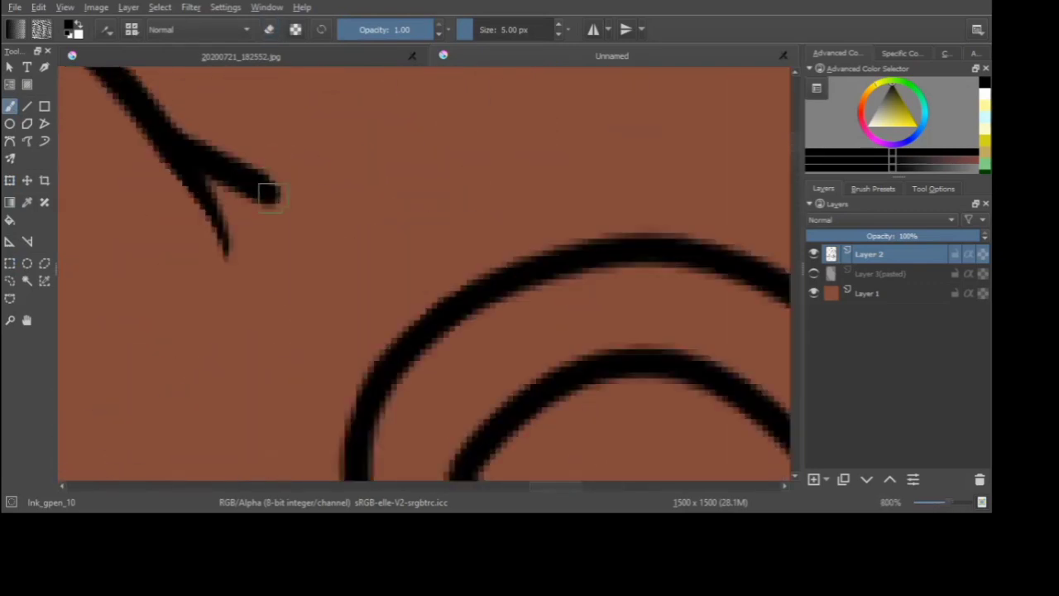
{"action": "left_click_drag", "start_coordinate": [267, 190], "coordinate": [417, 317]}
{"action": "scroll", "coordinate": [310, 211], "scroll_direction": "down", "scroll_amount": 5}
{"action": "scroll", "coordinate": [294, 187], "scroll_direction": "down", "scroll_amount": 5}
{"action": "left_click_drag", "start_coordinate": [519, 487], "coordinate": [455, 488]}
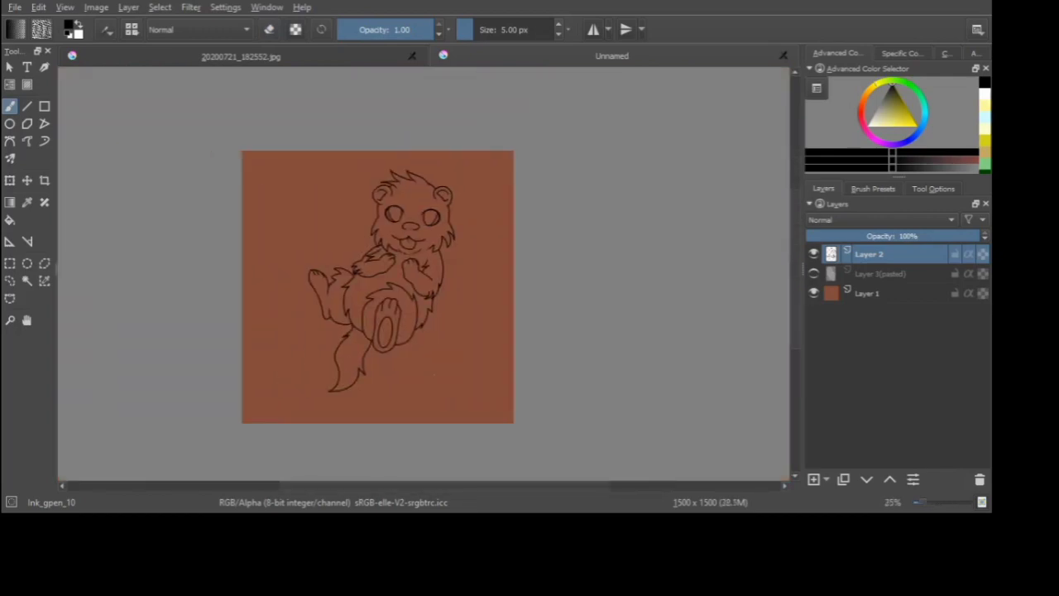
{"action": "scroll", "coordinate": [445, 298], "scroll_direction": "up", "scroll_amount": 2}
{"action": "scroll", "coordinate": [445, 301], "scroll_direction": "down", "scroll_amount": 1}
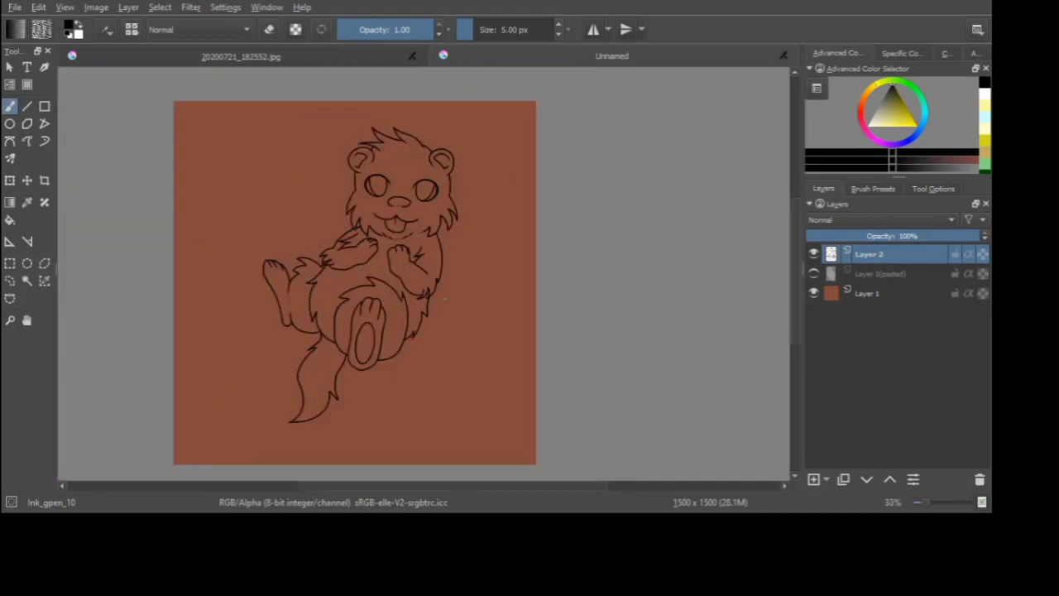
- Select the eyes and nose with a freehand selection, rotate them slightly counterclockwise, and clear the selection
{"action": "scroll", "coordinate": [403, 175], "scroll_direction": "up", "scroll_amount": 3}
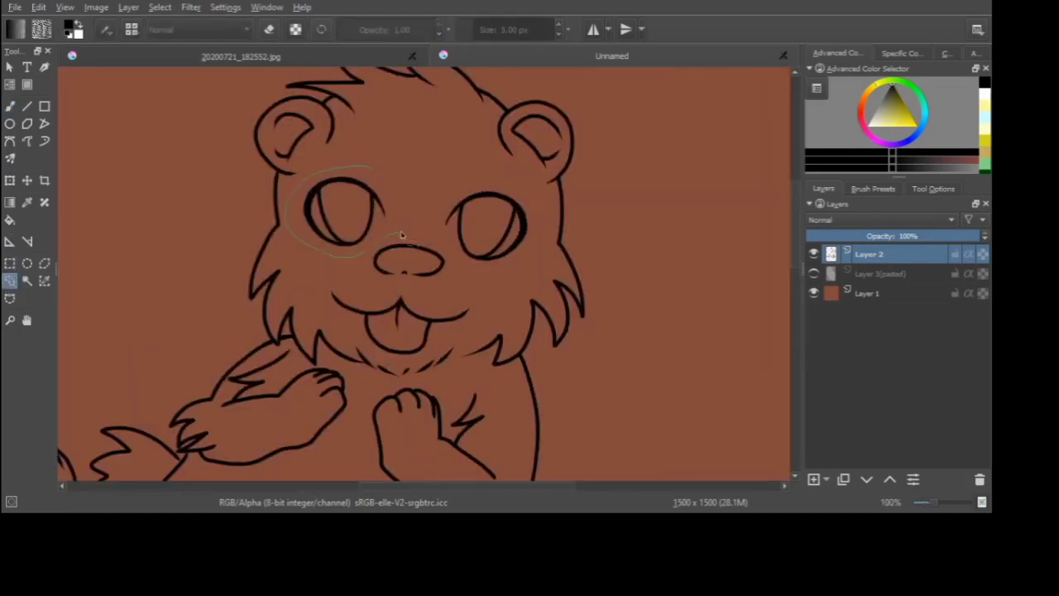
{"action": "left_click_drag", "start_coordinate": [354, 168], "coordinate": [355, 167]}
{"action": "key", "text": "ctrl+t"}
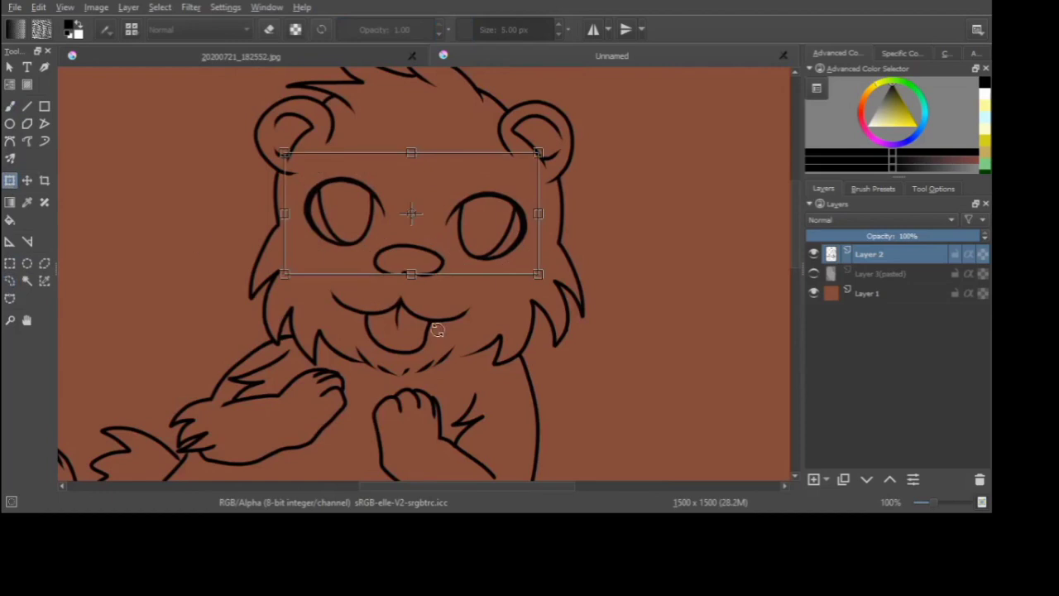
{"action": "left_click_drag", "start_coordinate": [433, 335], "coordinate": [475, 291]}
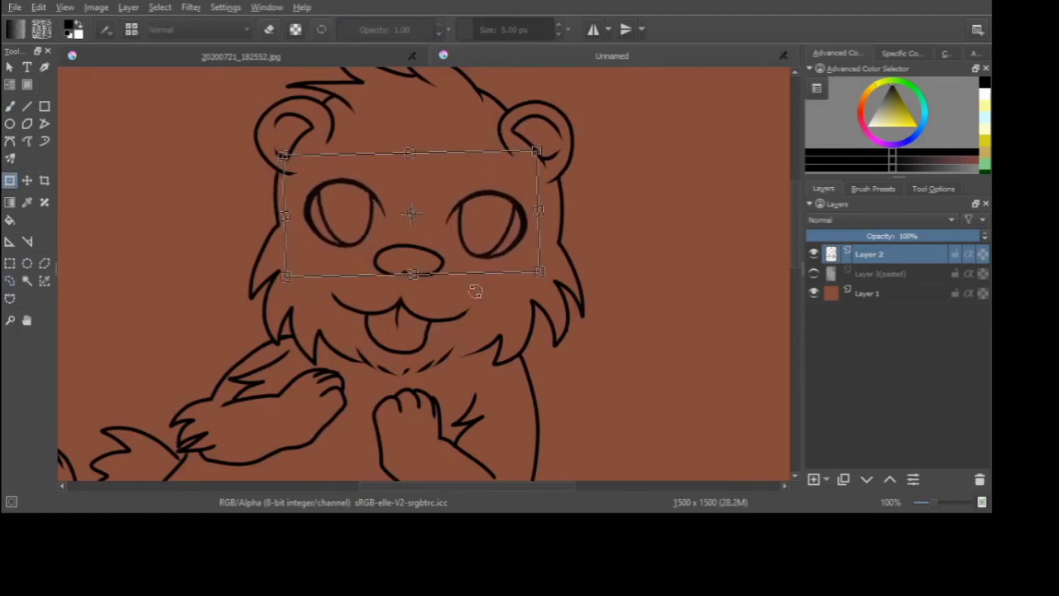
{"action": "mouse_move", "coordinate": [482, 252]}
{"action": "left_mouse_down"}
{"action": "mouse_move", "coordinate": [480, 231]}
{"action": "mouse_move", "coordinate": [476, 258]}
{"action": "left_mouse_up"}
{"action": "scroll", "coordinate": [477, 253], "scroll_direction": "down", "scroll_amount": 2}
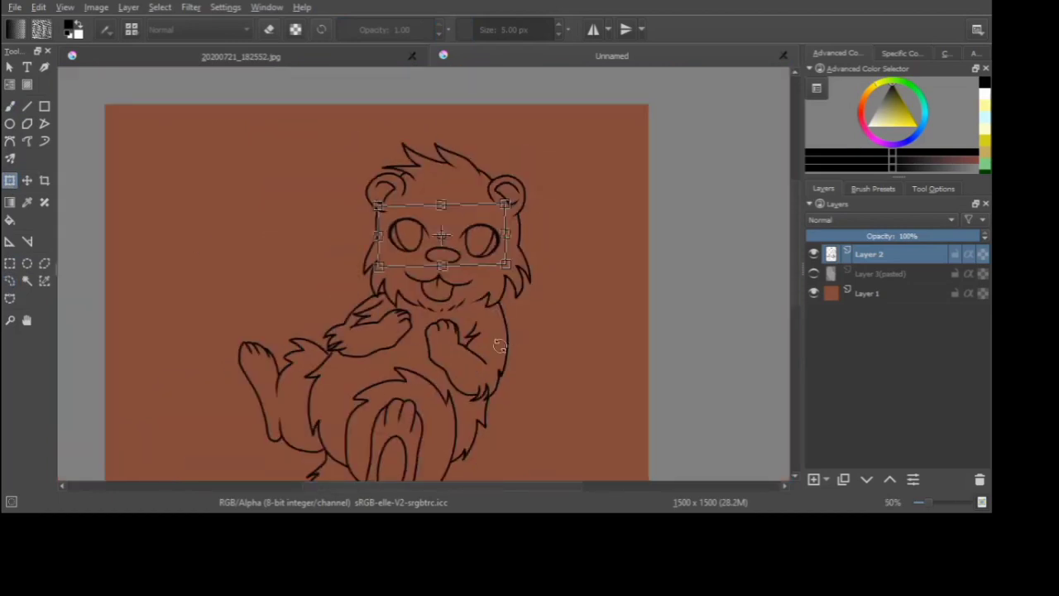
{"action": "left_click", "coordinate": [10, 280]}
{"action": "left_click", "coordinate": [252, 202]}
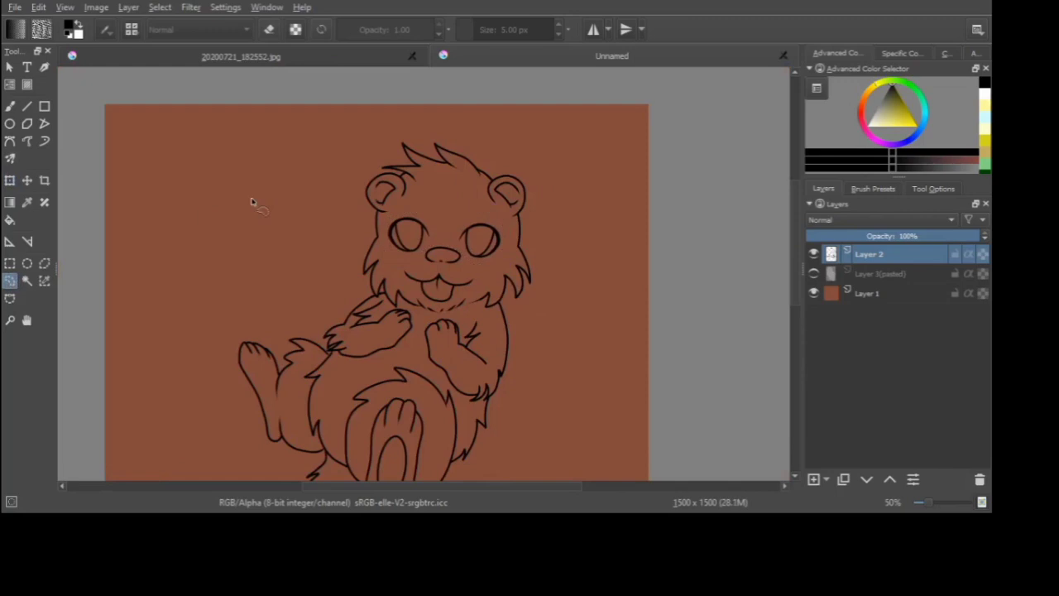
- Reselect the eyes and nose, fine-tune their placement with another small transform, and clear the selection
{"action": "scroll", "coordinate": [253, 201], "scroll_direction": "down", "scroll_amount": 1}
{"action": "scroll", "coordinate": [336, 201], "scroll_direction": "up", "scroll_amount": 1}
{"action": "left_click_drag", "start_coordinate": [325, 210], "coordinate": [332, 213]}
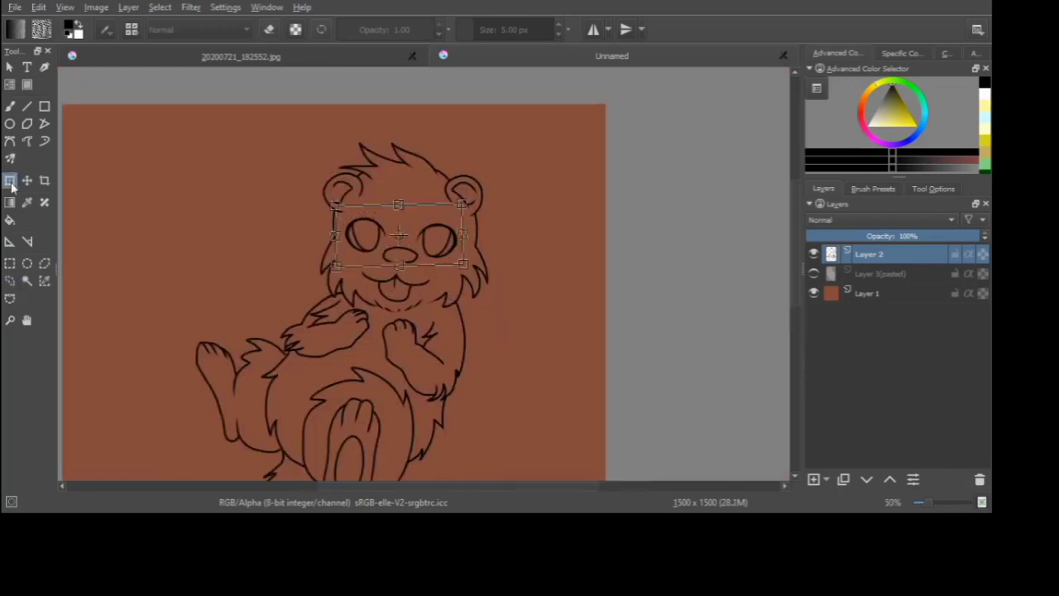
{"action": "left_click", "coordinate": [10, 181]}
{"action": "scroll", "coordinate": [375, 271], "scroll_direction": "up", "scroll_amount": 2}
{"action": "left_click_drag", "start_coordinate": [473, 235], "coordinate": [477, 235]}
{"action": "scroll", "coordinate": [481, 341], "scroll_direction": "down", "scroll_amount": 1}
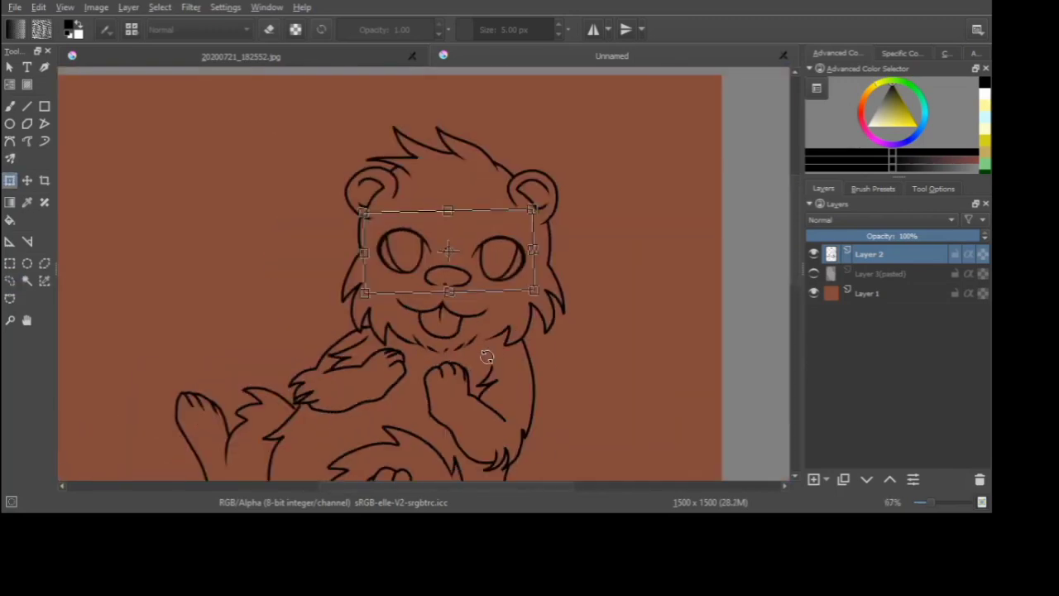
{"action": "left_click", "coordinate": [9, 280]}
{"action": "scroll", "coordinate": [267, 184], "scroll_direction": "down", "scroll_amount": 2}
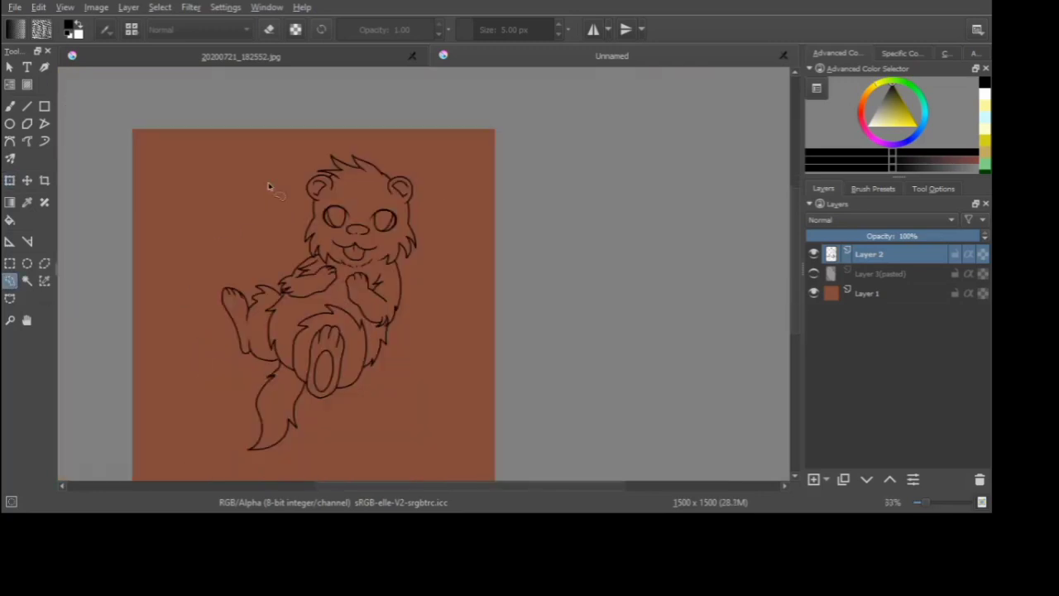
{"action": "scroll", "coordinate": [291, 188], "scroll_direction": "up", "scroll_amount": 2}
{"action": "scroll", "coordinate": [458, 322], "scroll_direction": "down", "scroll_amount": 2}
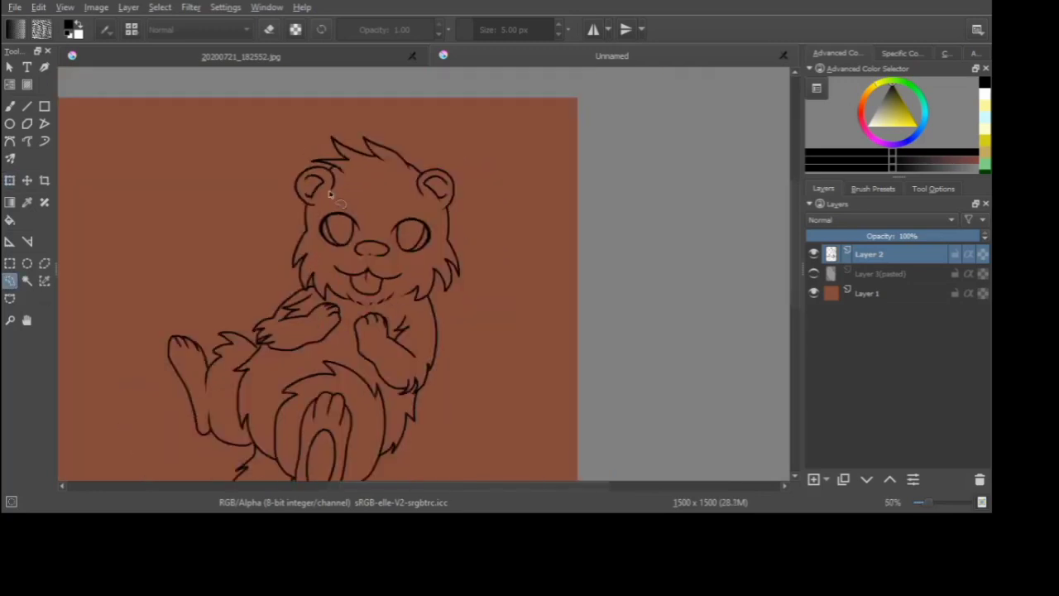
- Add a new layer, show the sketch layer, and draw two nested 5 px ellipses between the front paws
{"action": "left_click", "coordinate": [814, 479]}
{"action": "left_click", "coordinate": [9, 124]}
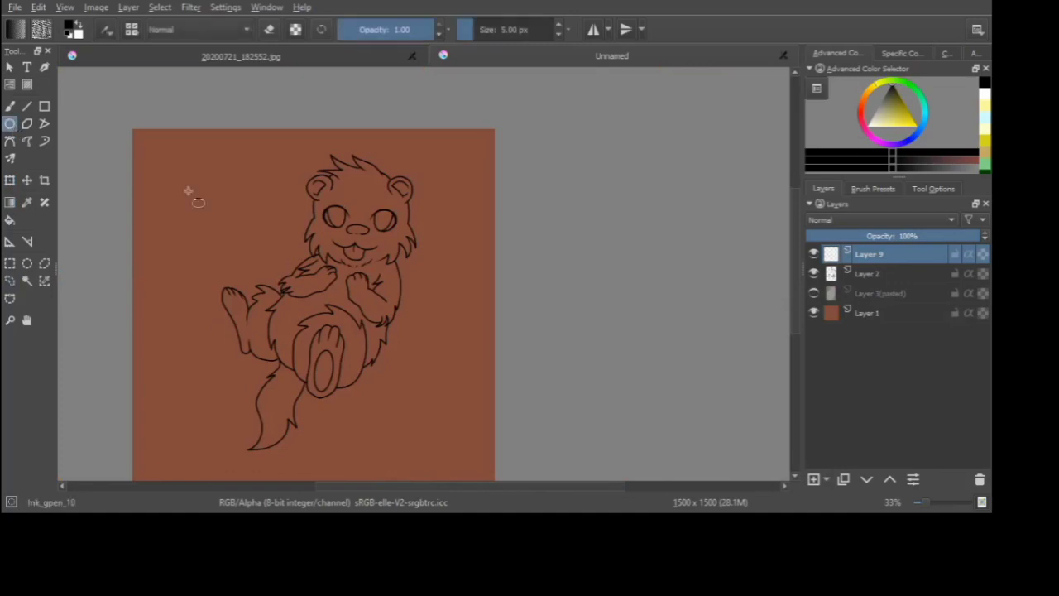
{"action": "scroll", "coordinate": [345, 298], "scroll_direction": "up", "scroll_amount": 4}
{"action": "left_click", "coordinate": [815, 294]}
{"action": "mouse_move", "coordinate": [263, 177]}
{"action": "left_mouse_down"}
{"action": "mouse_move", "coordinate": [335, 243]}
{"action": "mouse_move", "coordinate": [419, 280]}
{"action": "left_mouse_up"}
{"action": "left_click_drag", "start_coordinate": [281, 204], "coordinate": [403, 247]}
- Erase the parts of both ellipses that overlap the front paws with a 15 px eraser
{"action": "left_click", "coordinate": [9, 106]}
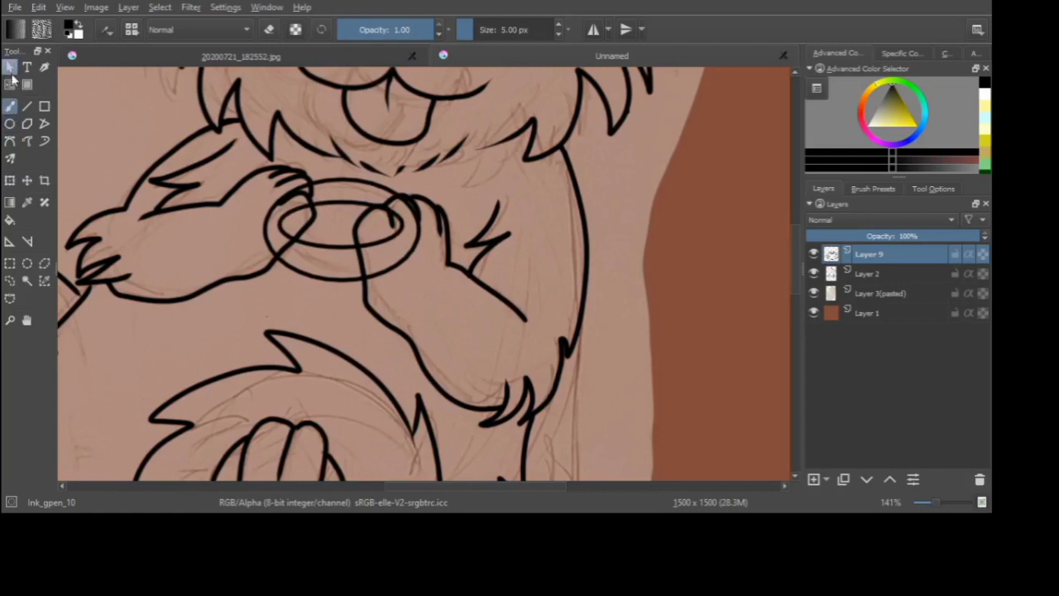
{"action": "key", "text": "plus"}
{"action": "scroll", "coordinate": [281, 193], "scroll_direction": "up", "scroll_amount": 1}
{"action": "key", "text": "e"}
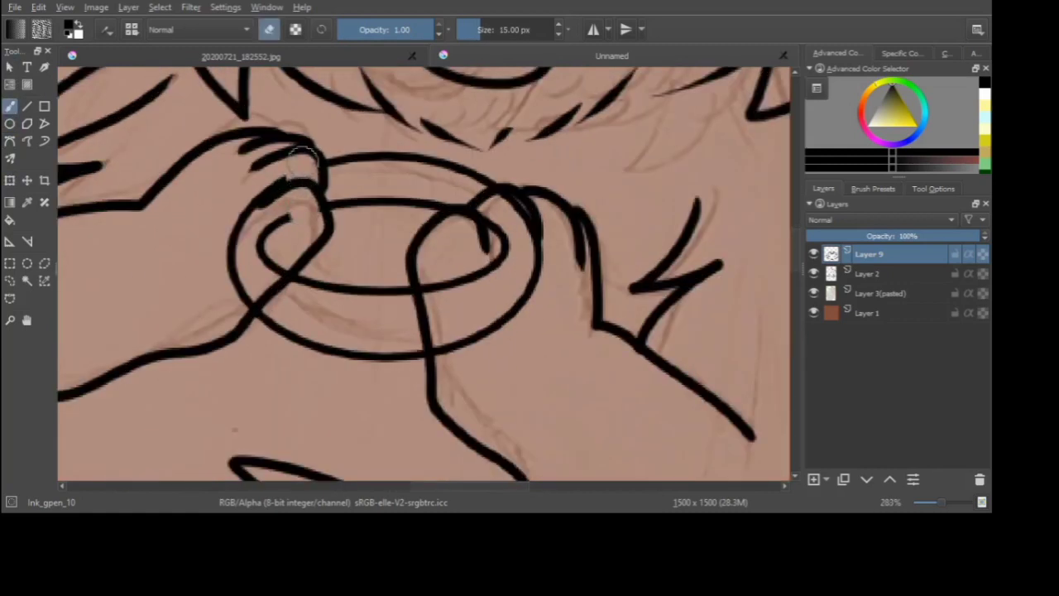
{"action": "mouse_move", "coordinate": [428, 211]}
{"action": "left_mouse_down"}
{"action": "mouse_move", "coordinate": [484, 224]}
{"action": "mouse_move", "coordinate": [499, 260]}
{"action": "mouse_move", "coordinate": [420, 288]}
{"action": "left_mouse_up"}
{"action": "mouse_move", "coordinate": [255, 209]}
{"action": "left_mouse_down"}
{"action": "mouse_move", "coordinate": [288, 218]}
{"action": "mouse_move", "coordinate": [279, 261]}
{"action": "left_mouse_up"}
{"action": "mouse_move", "coordinate": [286, 177]}
{"action": "left_mouse_down"}
{"action": "mouse_move", "coordinate": [222, 281]}
{"action": "mouse_move", "coordinate": [226, 271]}
{"action": "mouse_move", "coordinate": [248, 313]}
{"action": "left_mouse_up"}
{"action": "mouse_move", "coordinate": [511, 201]}
{"action": "left_mouse_down"}
{"action": "mouse_move", "coordinate": [532, 289]}
{"action": "mouse_move", "coordinate": [455, 362]}
{"action": "left_mouse_up"}
{"action": "scroll", "coordinate": [426, 225], "scroll_direction": "down", "scroll_amount": 4}
{"action": "scroll", "coordinate": [416, 224], "scroll_direction": "down", "scroll_amount": 2}
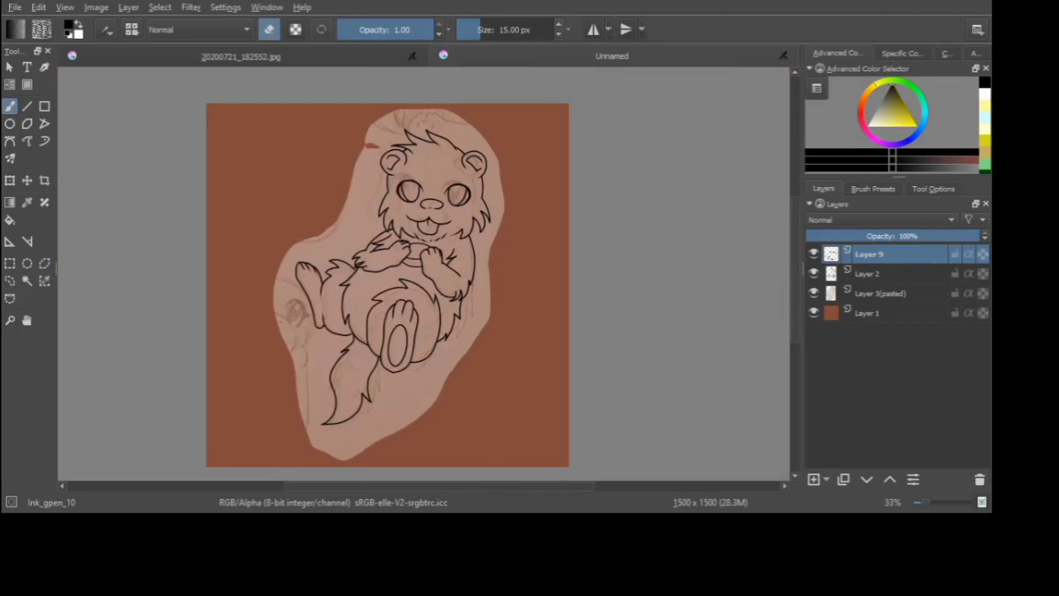
- Try to thicken the left end of the mouth line with a 7 px ink stroke on Layer 2
{"action": "scroll", "coordinate": [414, 214], "scroll_direction": "up", "scroll_amount": 6}
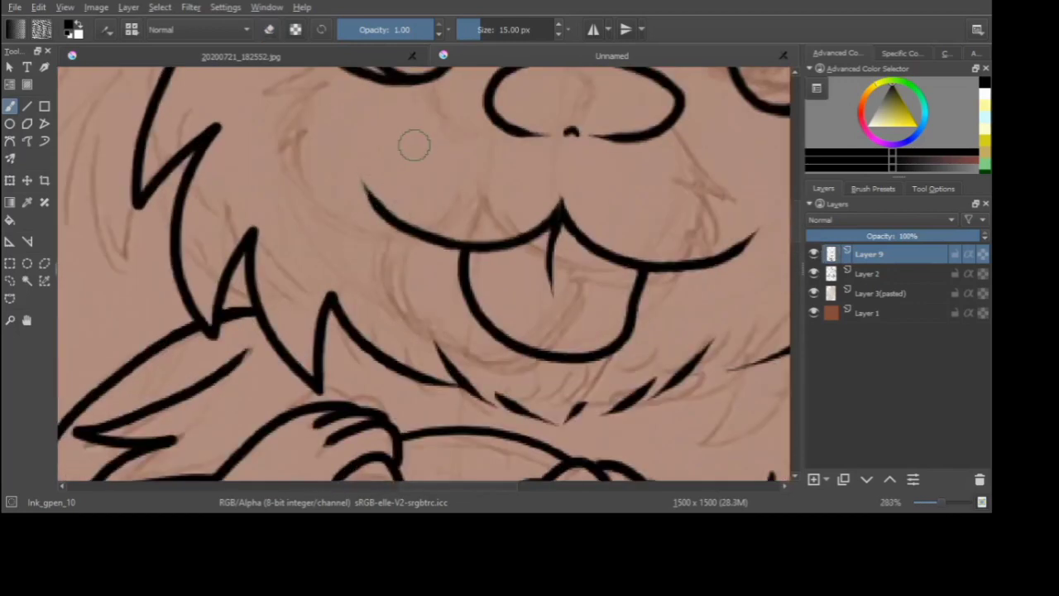
{"action": "key", "text": "Page_Down"}
{"action": "scroll", "coordinate": [363, 195], "scroll_direction": "up", "scroll_amount": 1}
{"action": "left_click_drag", "start_coordinate": [364, 175], "coordinate": [420, 213]}
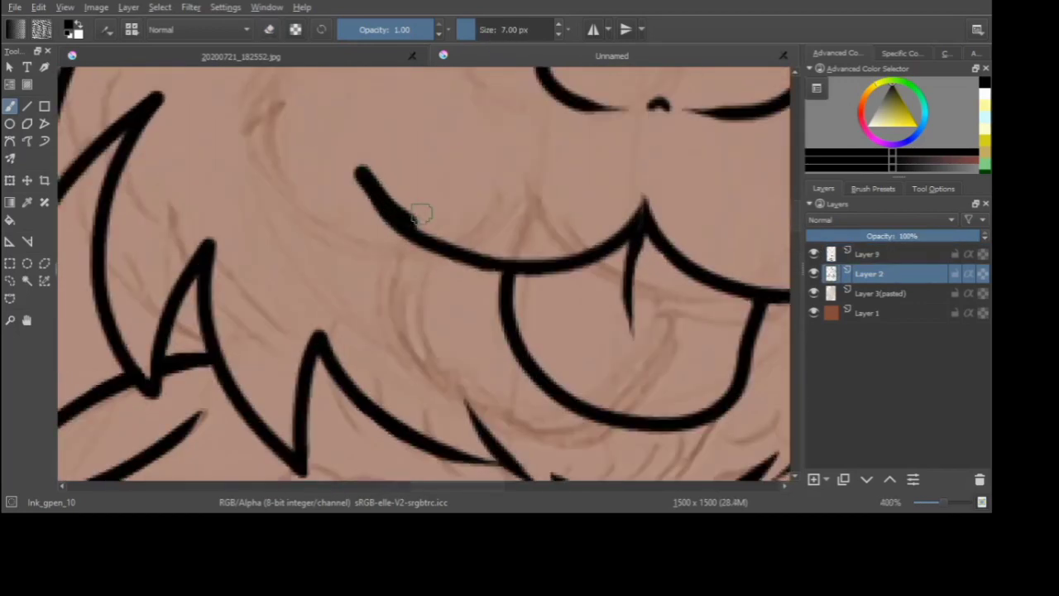
{"action": "key", "text": "ctrl+z"}
- Trim the left end of the mouth line on Layer 2 with the 7 px eraser, undoing the unsatisfactory strokes
{"action": "key", "text": "e"}
{"action": "mouse_move", "coordinate": [365, 176]}
{"action": "left_mouse_down"}
{"action": "mouse_move", "coordinate": [394, 218]}
{"action": "mouse_move", "coordinate": [460, 244]}
{"action": "left_mouse_up"}
{"action": "mouse_move", "coordinate": [367, 192]}
{"action": "left_mouse_down"}
{"action": "mouse_move", "coordinate": [435, 291]}
{"action": "mouse_move", "coordinate": [458, 302]}
{"action": "left_mouse_up"}
{"action": "scroll", "coordinate": [395, 229], "scroll_direction": "down", "scroll_amount": 3}
{"action": "scroll", "coordinate": [396, 229], "scroll_direction": "up", "scroll_amount": 2}
{"action": "key", "text": "ctrl+z"}
{"action": "scroll", "coordinate": [389, 223], "scroll_direction": "up", "scroll_amount": 2}
{"action": "key", "text": "ctrl+z"}
{"action": "left_click_drag", "start_coordinate": [370, 245], "coordinate": [420, 285]}
{"action": "scroll", "coordinate": [474, 331], "scroll_direction": "down", "scroll_amount": 7}
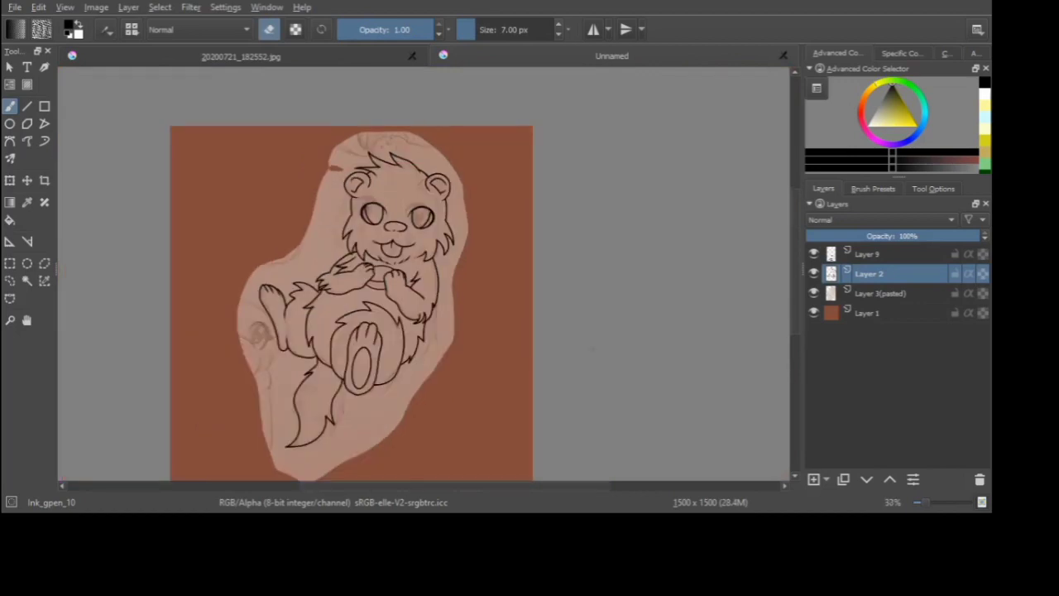
- Hide the pasted sketch layer and merge Layer 9 down into Layer 2
{"action": "left_click", "coordinate": [812, 294]}
{"action": "scroll", "coordinate": [429, 232], "scroll_direction": "down", "scroll_amount": 1}
{"action": "left_click_drag", "start_coordinate": [523, 486], "coordinate": [494, 486]}
{"action": "left_click", "coordinate": [831, 255]}
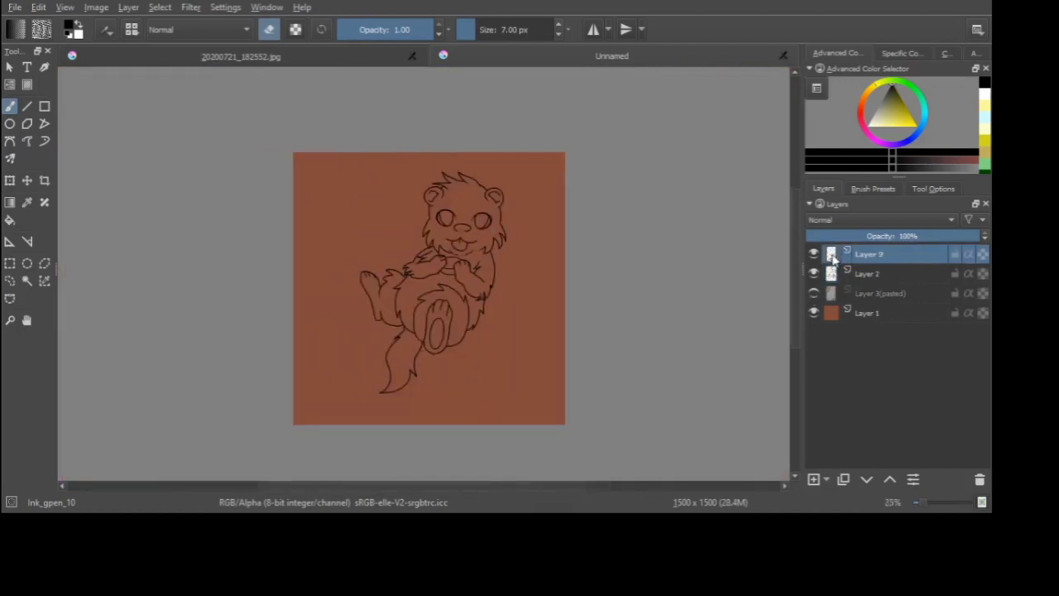
{"action": "key", "text": "ctrl+e"}
- Move the whole merged line art slightly down on the canvas and switch the brush from erasing back to painting
{"action": "left_click", "coordinate": [10, 180]}
{"action": "left_click_drag", "start_coordinate": [479, 338], "coordinate": [477, 347]}
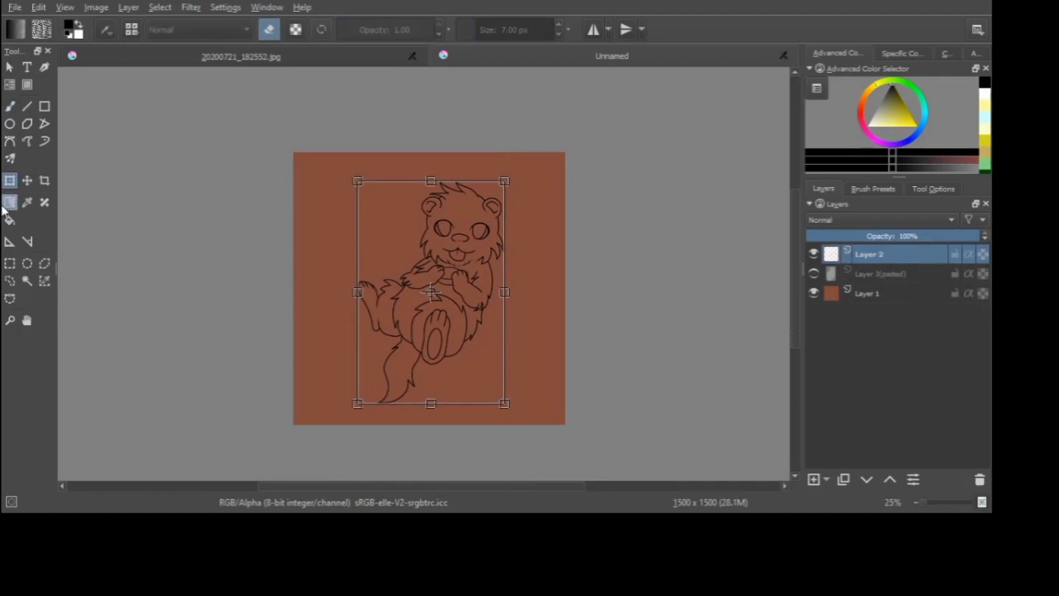
{"action": "left_click", "coordinate": [9, 263]}
{"action": "left_click", "coordinate": [9, 106]}
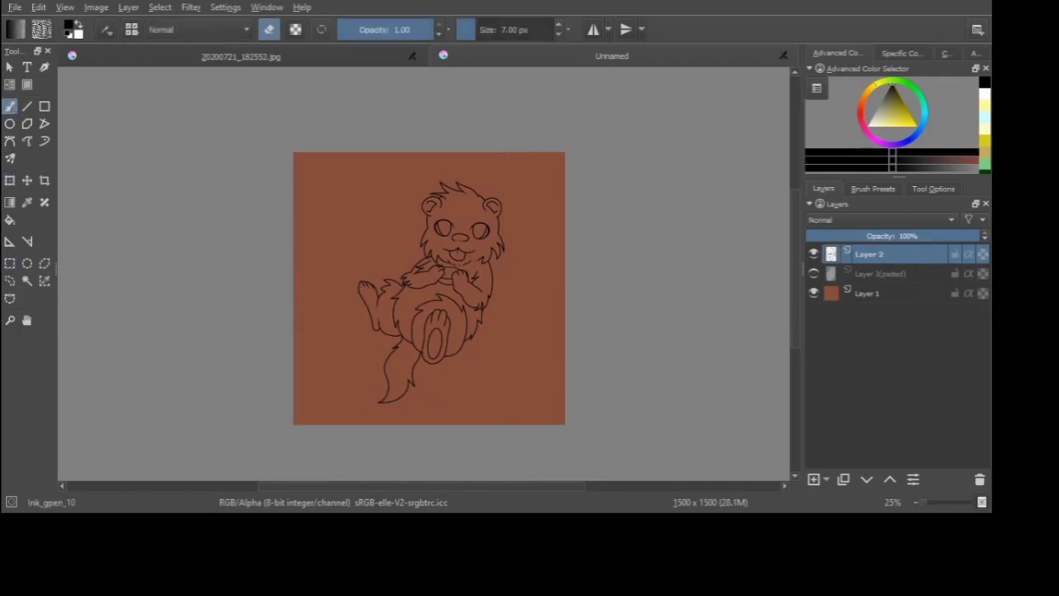
{"action": "left_click", "coordinate": [271, 28]}
{"action": "left_click", "coordinate": [933, 189]}
{"action": "left_click", "coordinate": [825, 189]}
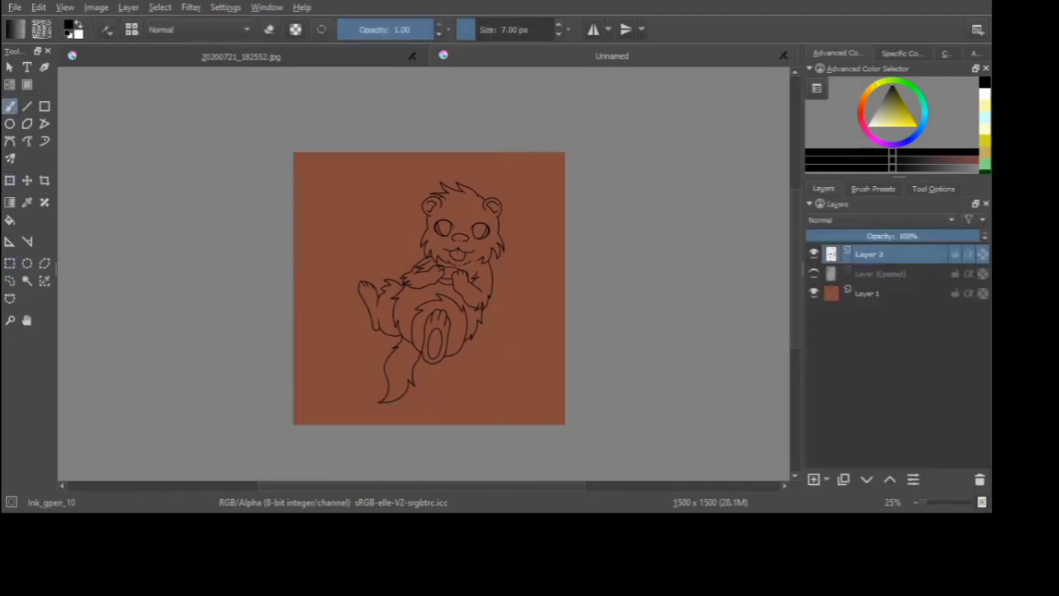